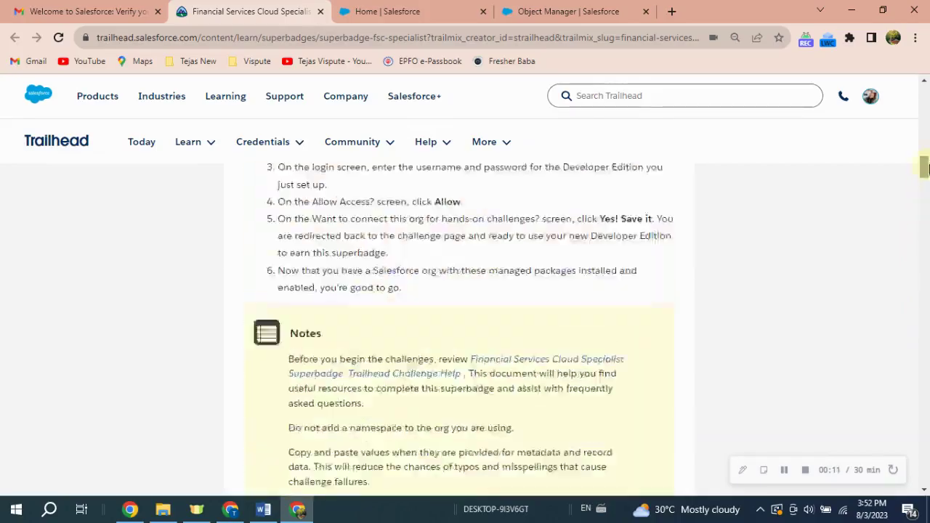
Review the Work with Person Accounts section of the Financial Services Cloud Specialist superbadge requirements
{"action": "scroll", "coordinate": [499, 415], "scroll_direction": "down", "scroll_amount": 20}
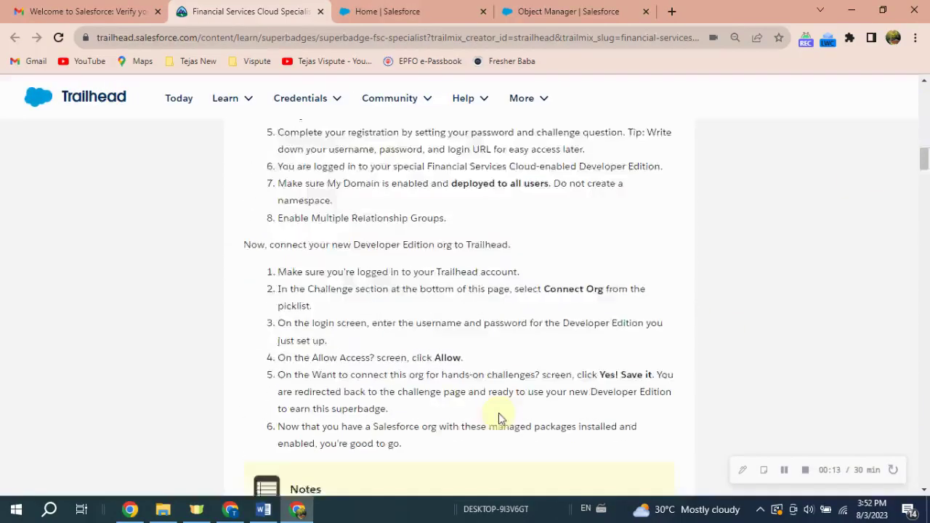
{"action": "scroll", "coordinate": [492, 395], "scroll_direction": "down", "scroll_amount": 20}
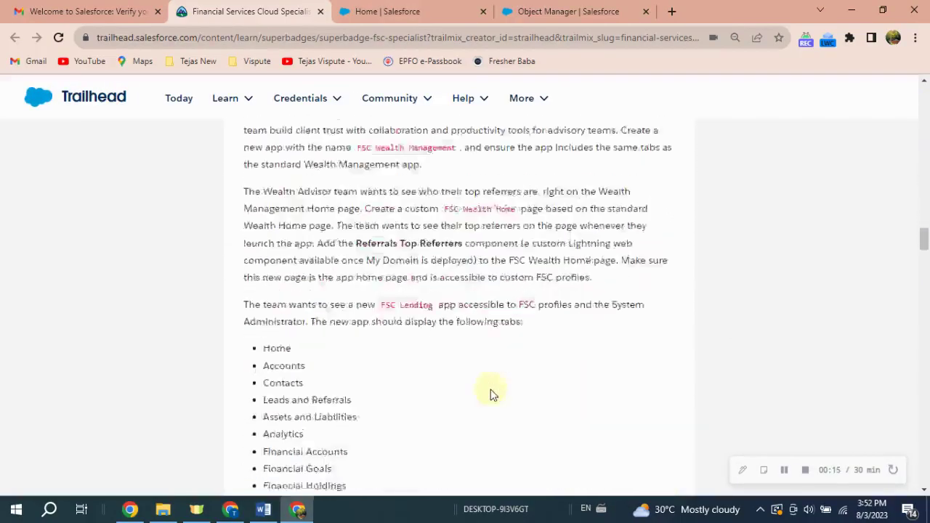
{"action": "scroll", "coordinate": [491, 393], "scroll_direction": "down", "scroll_amount": 1}
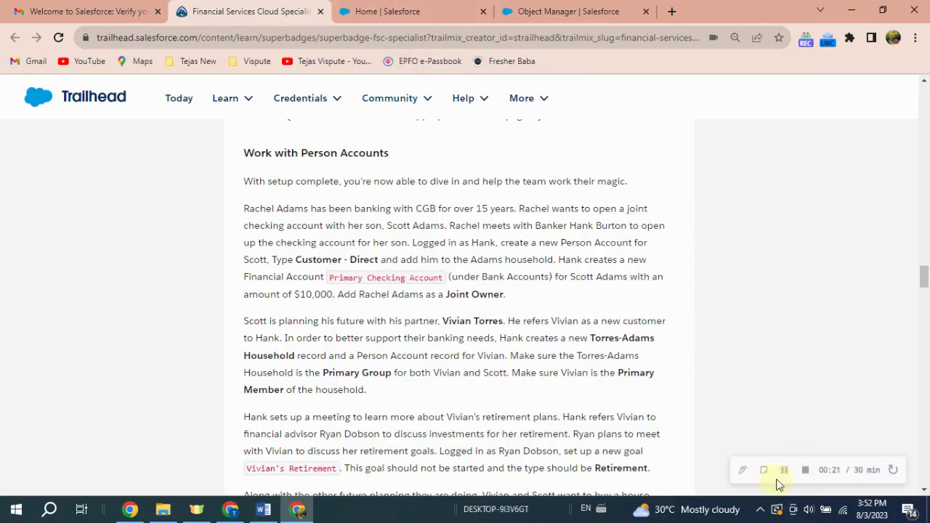
{"action": "scroll", "coordinate": [693, 434], "scroll_direction": "up", "scroll_amount": 2}
Switch to the Salesforce org and open the Custom Settings page in Setup by searching for "custom"
{"action": "left_click", "coordinate": [383, 11]}
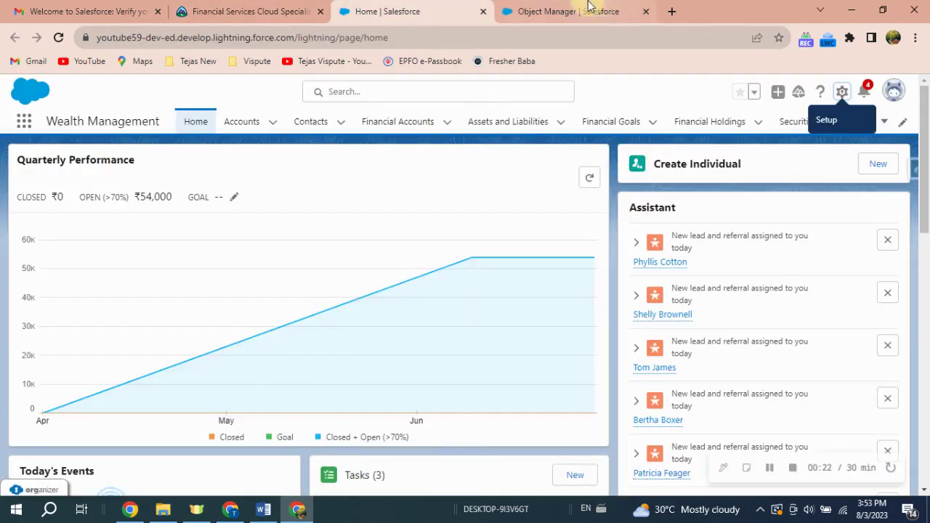
{"action": "left_click", "coordinate": [472, 11]}
{"action": "left_click_drag", "start_coordinate": [472, 6], "coordinate": [396, 11]}
{"action": "left_click", "coordinate": [116, 121]}
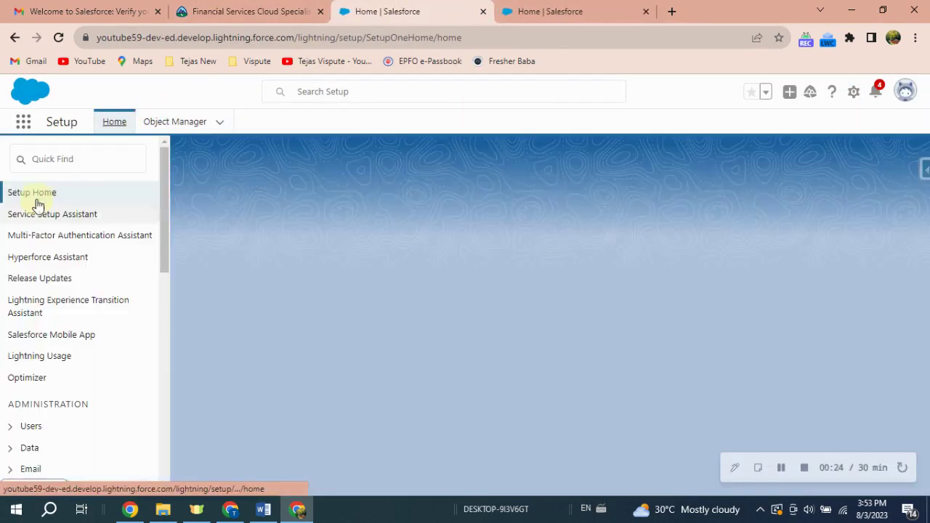
{"action": "left_click", "coordinate": [80, 157]}
{"action": "type", "text": "cus"}
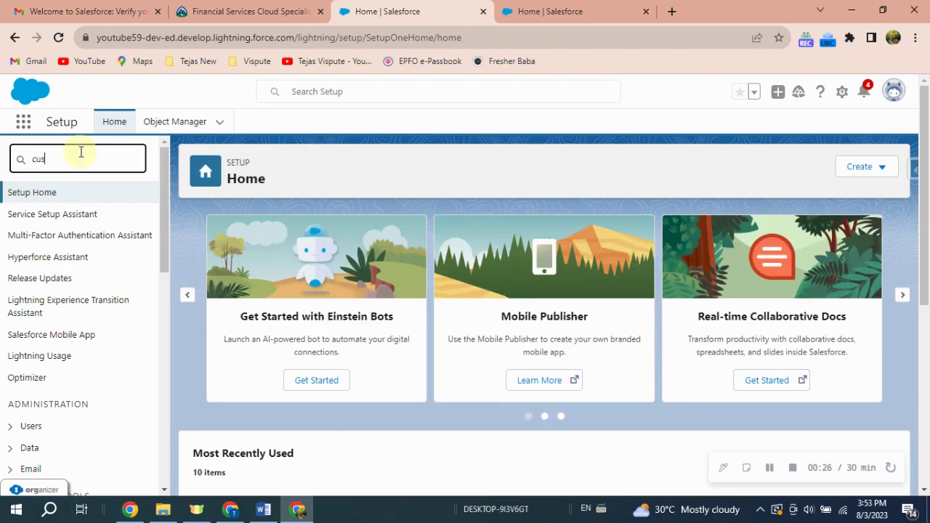
{"action": "type", "text": "tom"}
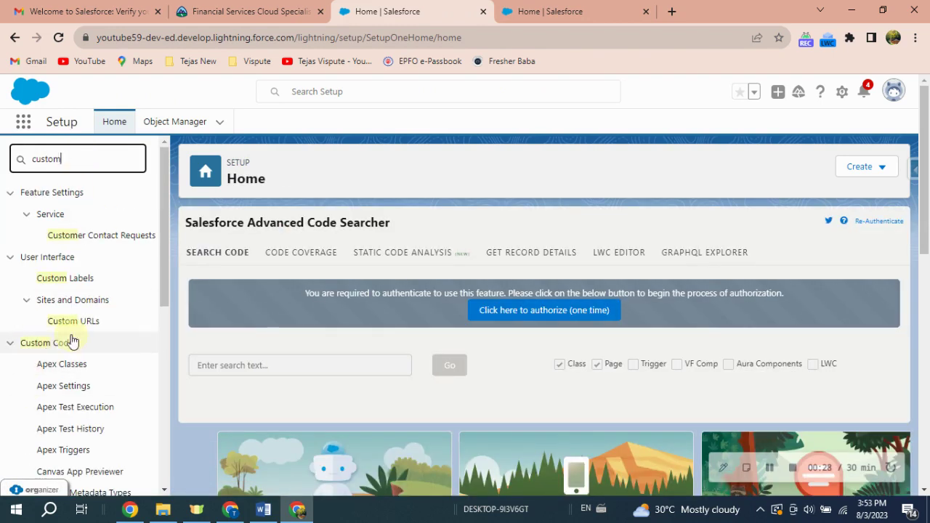
{"action": "scroll", "coordinate": [86, 355], "scroll_direction": "down", "scroll_amount": 3}
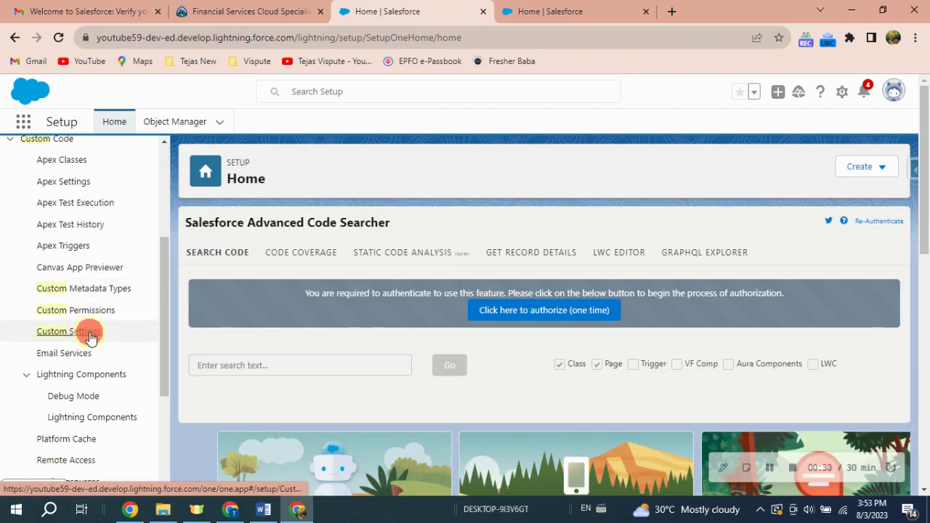
{"action": "left_click", "coordinate": [70, 332]}
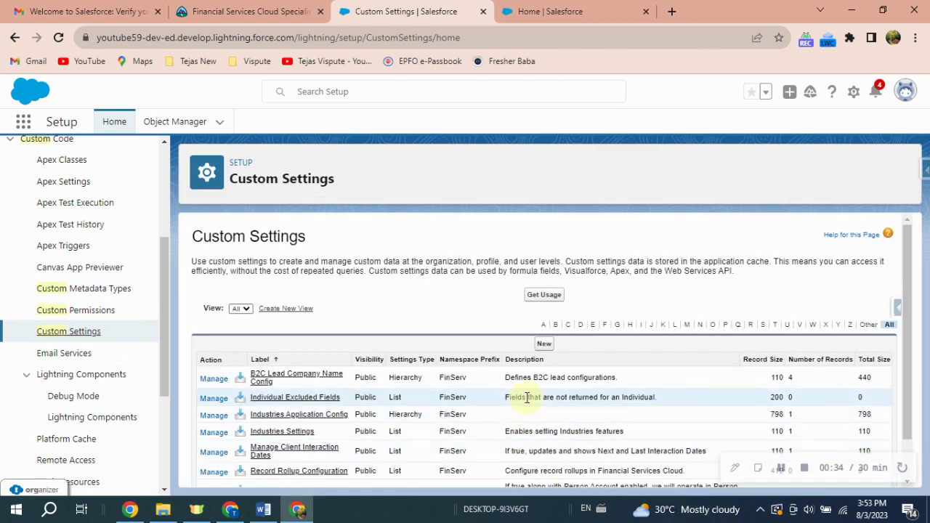
Enable Multiple Relationship Groups in the default organization values of Industries Application Config and save
{"action": "scroll", "coordinate": [339, 417], "scroll_direction": "down", "scroll_amount": 2}
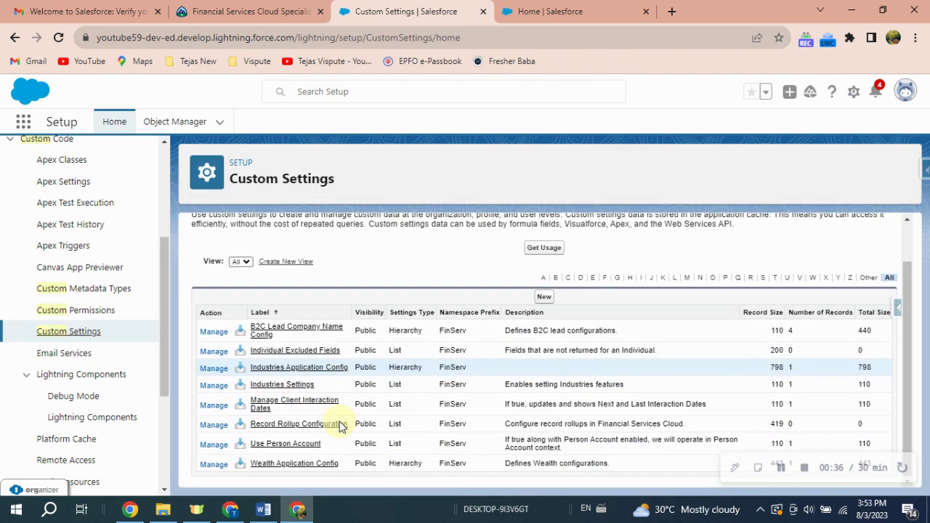
{"action": "left_click", "coordinate": [306, 370]}
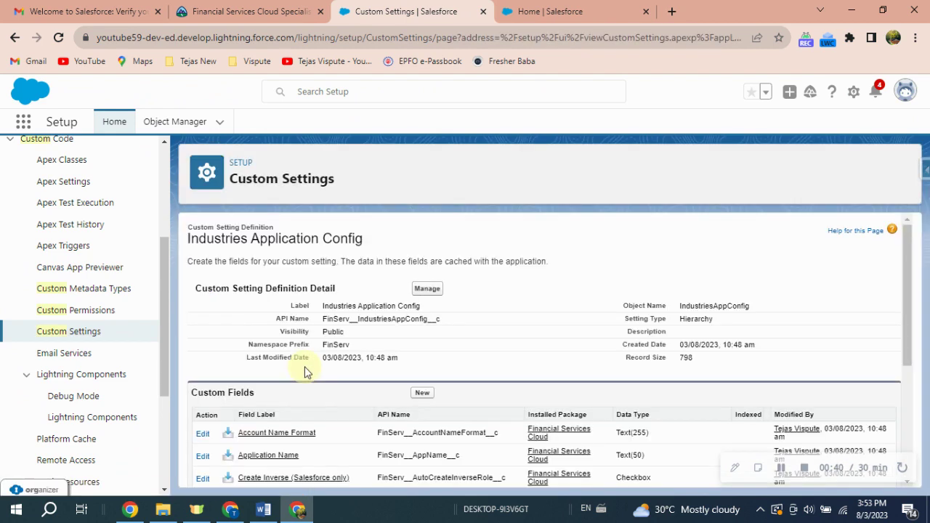
{"action": "left_click", "coordinate": [439, 291]}
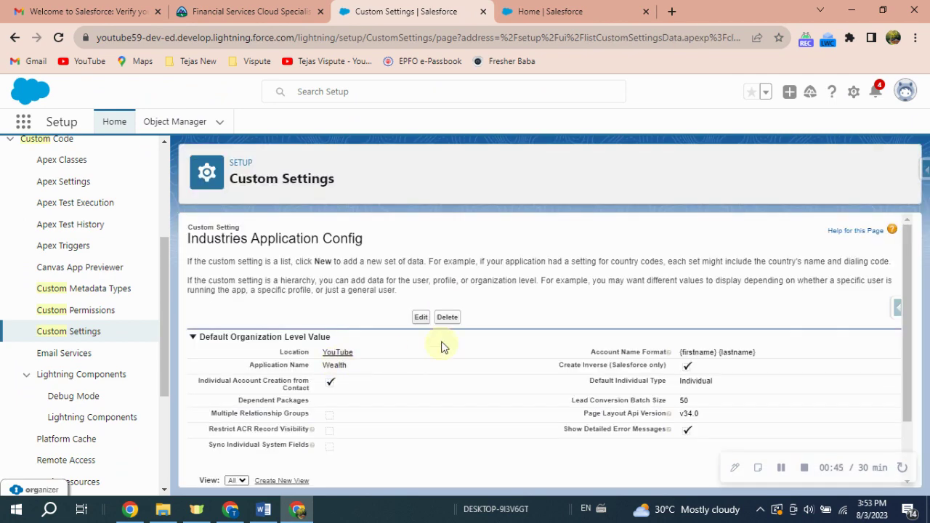
{"action": "left_click", "coordinate": [428, 318]}
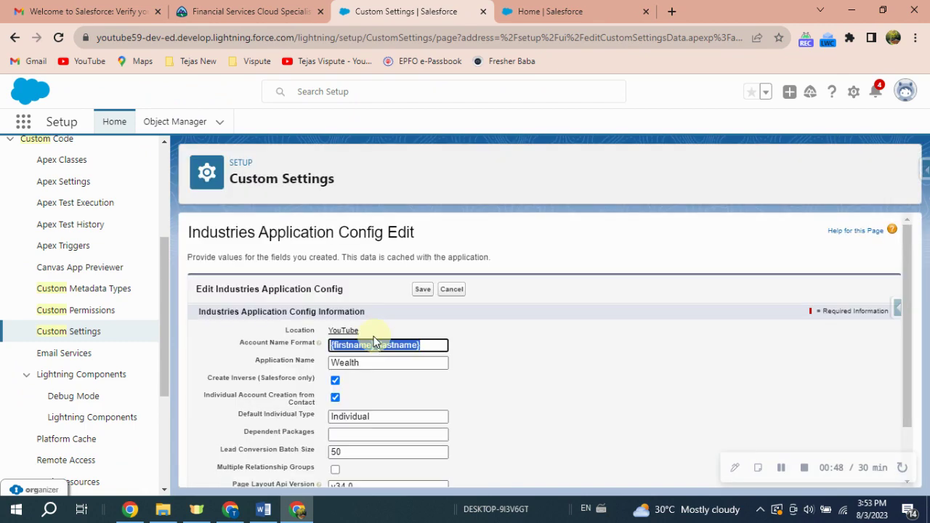
{"action": "scroll", "coordinate": [407, 356], "scroll_direction": "down", "scroll_amount": 1}
{"action": "left_click", "coordinate": [335, 403]}
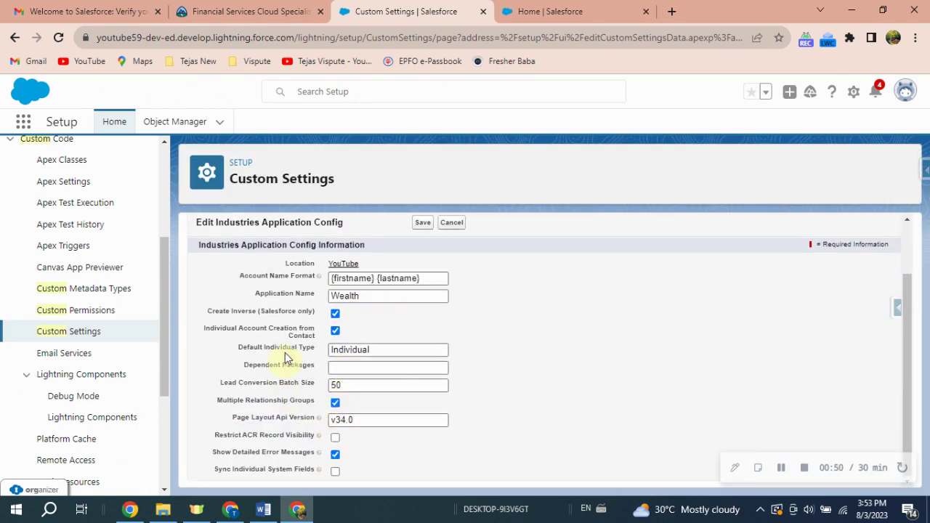
{"action": "left_click", "coordinate": [421, 223]}
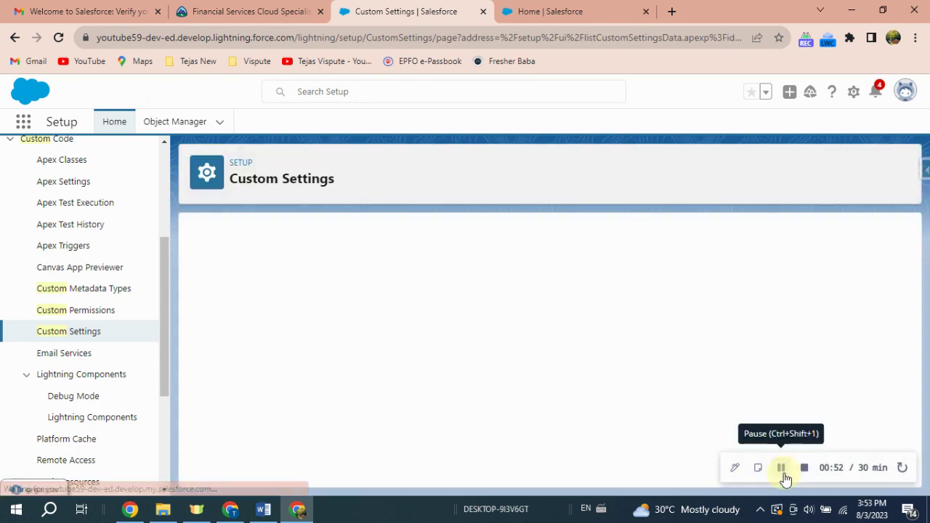
Edit the default organization values of the Wealth Application Config custom setting and enable Rollup Summary
{"action": "left_click", "coordinate": [67, 335]}
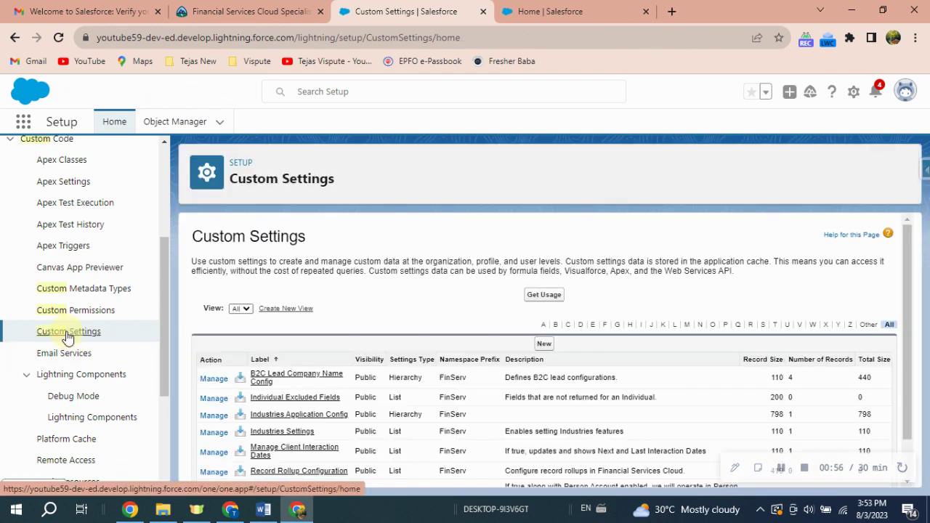
{"action": "scroll", "coordinate": [289, 437], "scroll_direction": "down", "scroll_amount": 1}
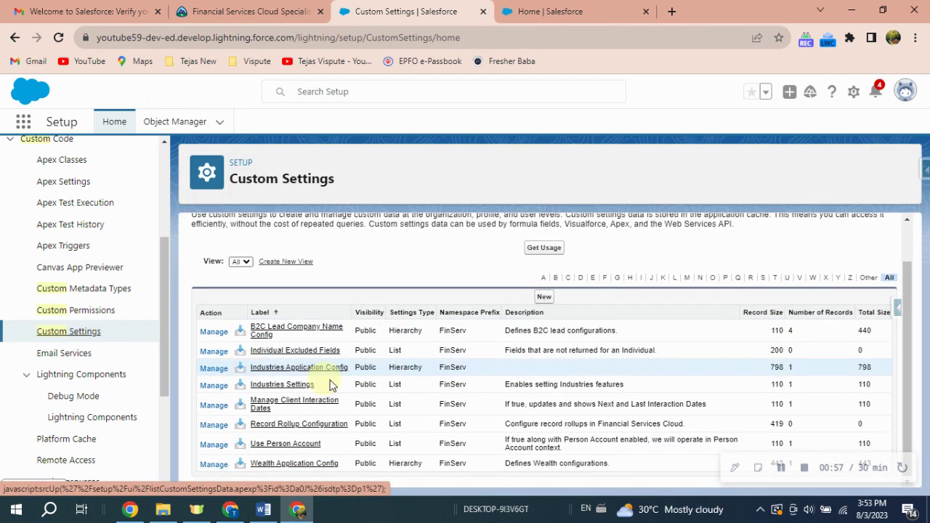
{"action": "left_click", "coordinate": [289, 466]}
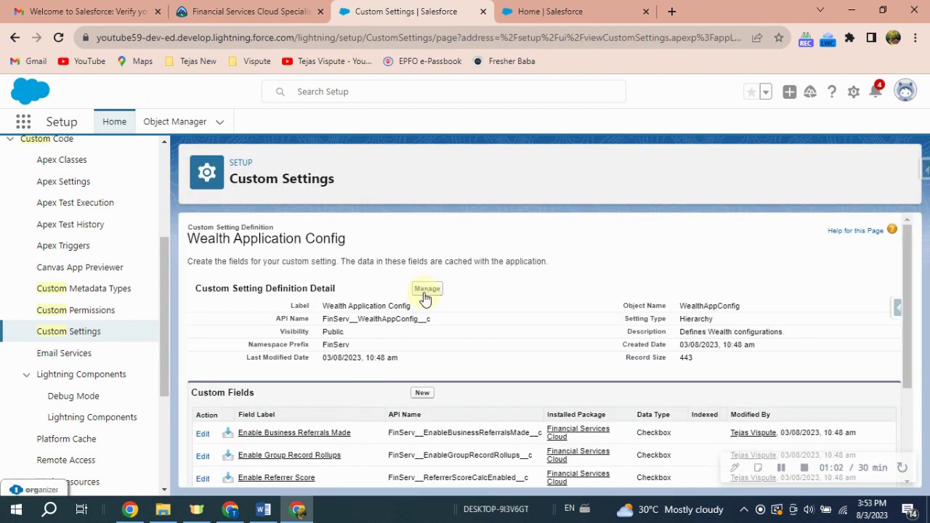
{"action": "left_click", "coordinate": [428, 290]}
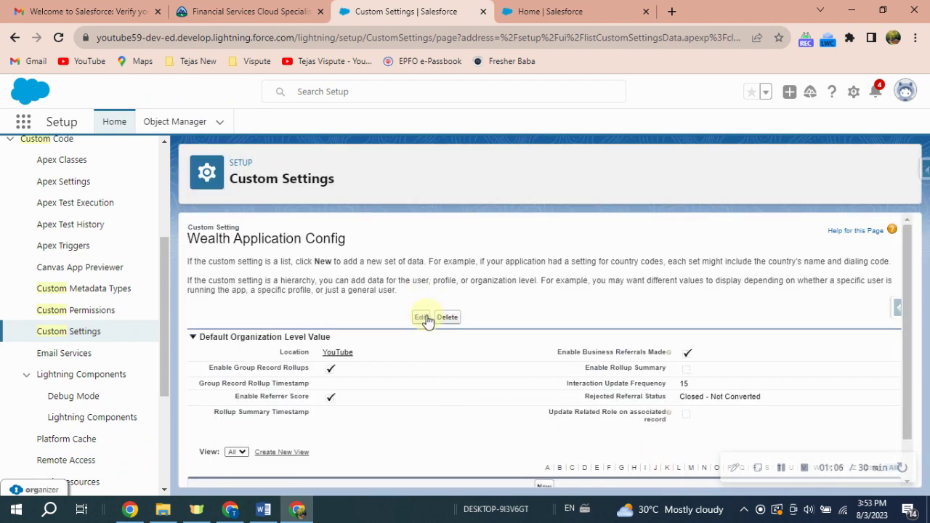
{"action": "left_click", "coordinate": [423, 317]}
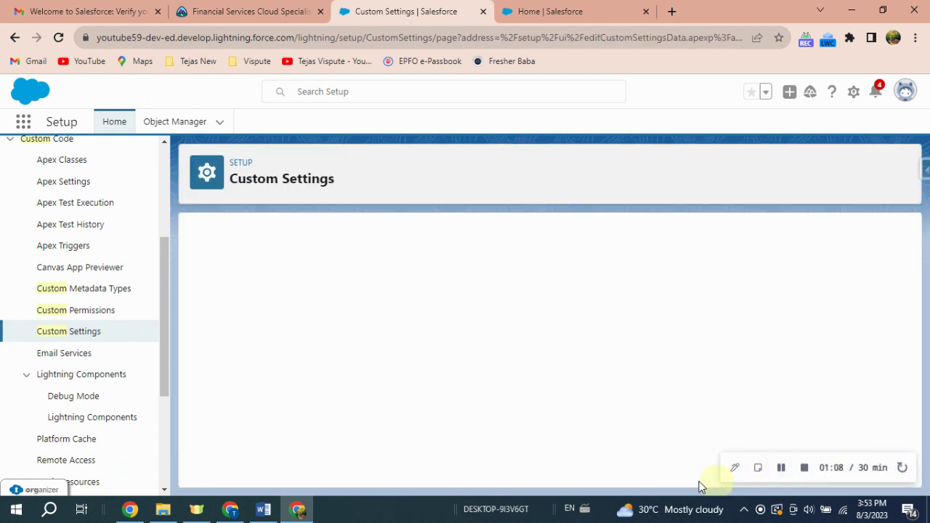
{"action": "left_click", "coordinate": [386, 397]}
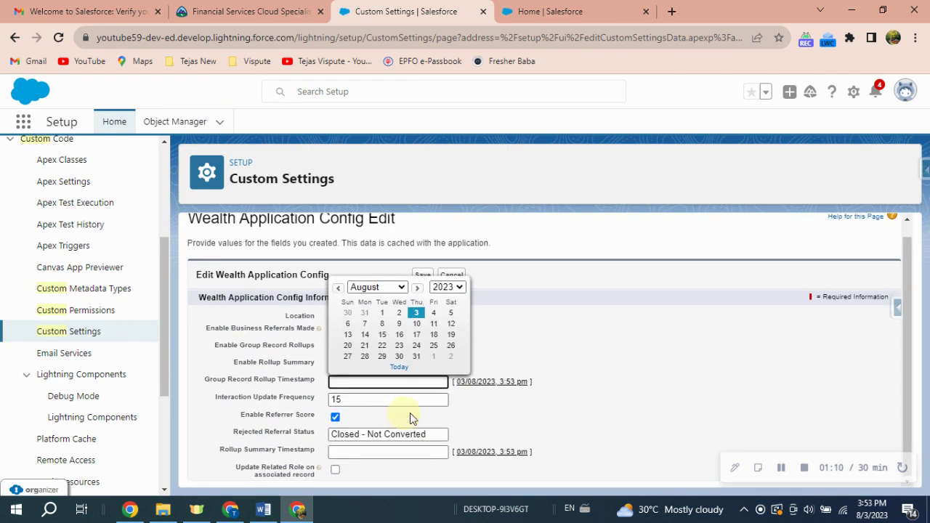
{"action": "left_click", "coordinate": [675, 371]}
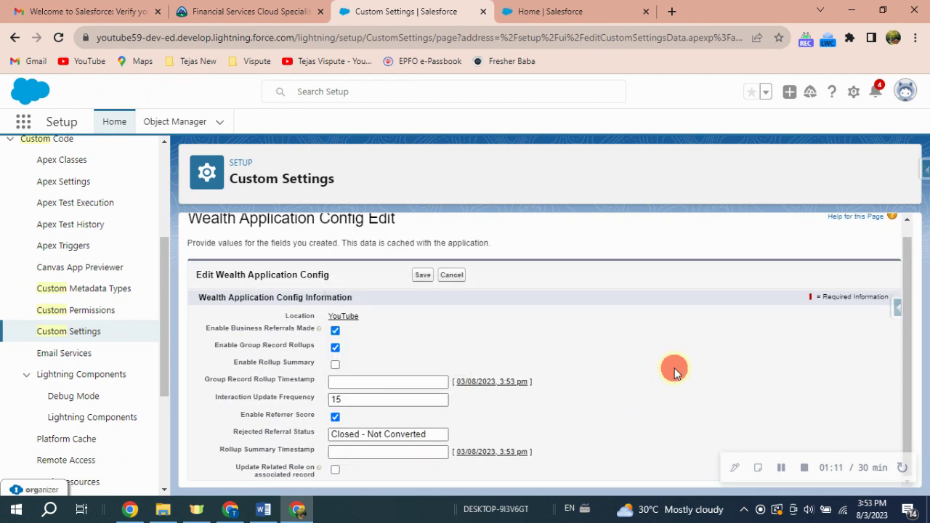
{"action": "left_click", "coordinate": [334, 366]}
{"action": "left_click_drag", "start_coordinate": [226, 368], "coordinate": [346, 360]}
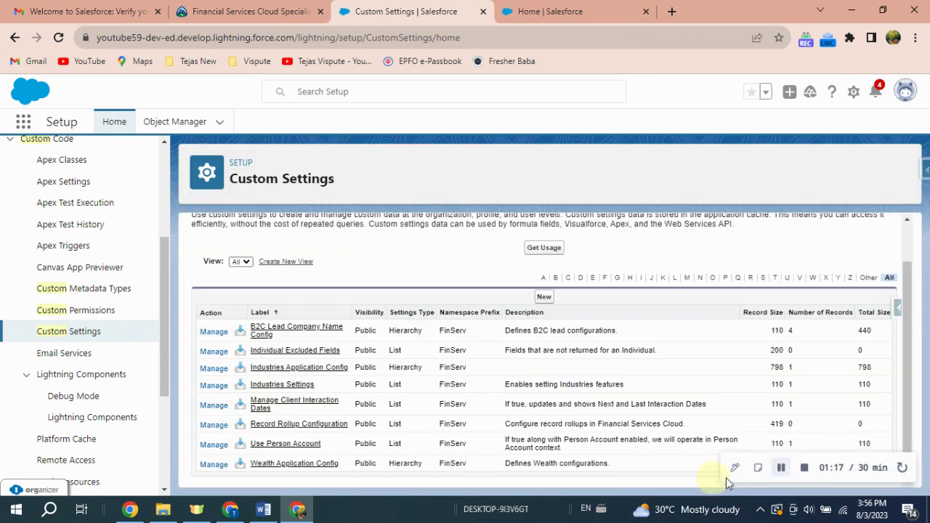
Search Setup for "user" and open the Users page
{"action": "scroll", "coordinate": [137, 216], "scroll_direction": "up", "scroll_amount": 5}
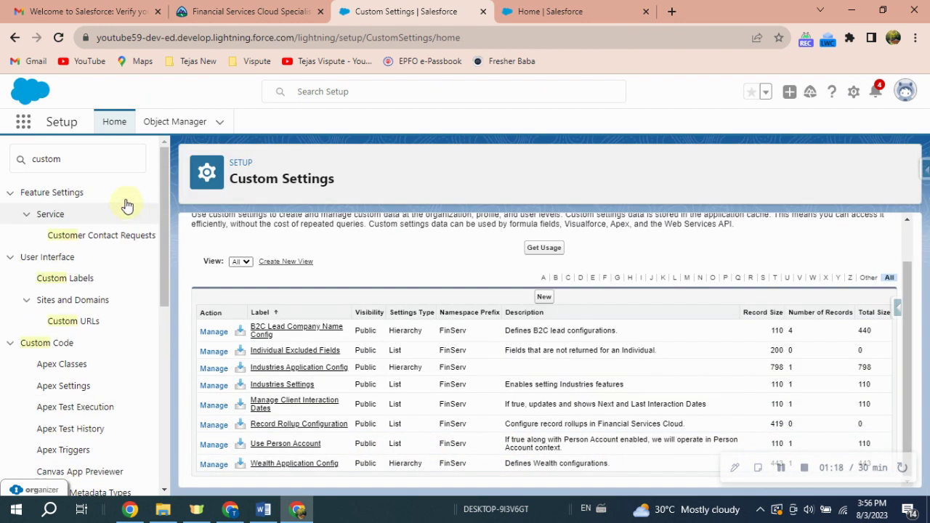
{"action": "left_click", "coordinate": [108, 167]}
{"action": "type", "text": "user"}
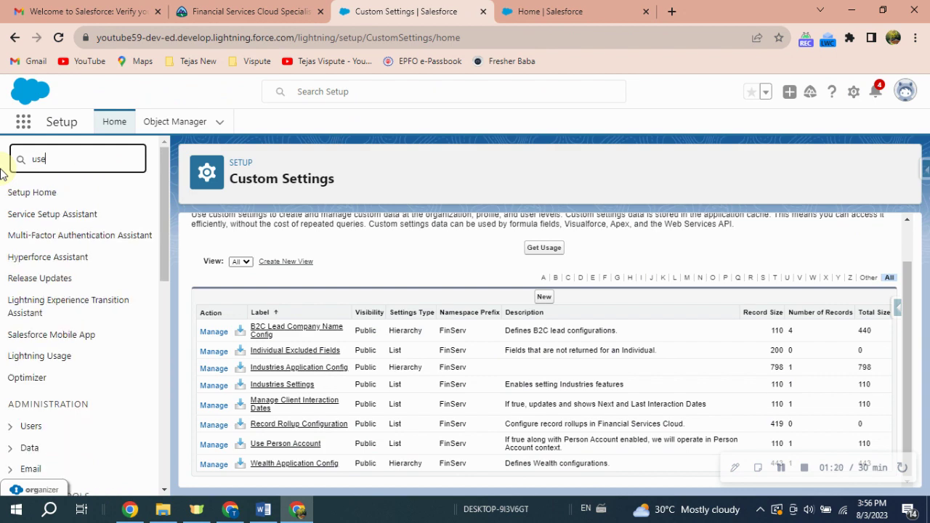
{"action": "left_click", "coordinate": [45, 367]}
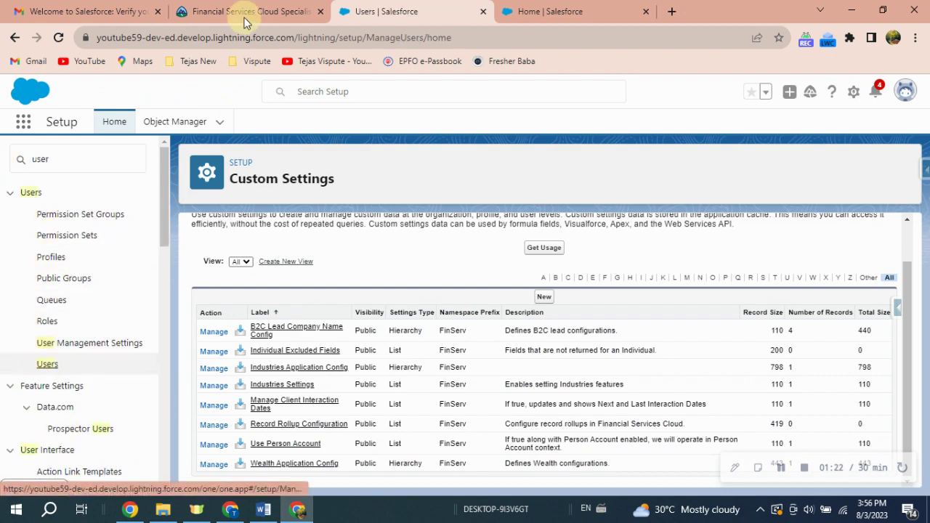
Check on Trailhead which banker must create the account, and log in to Salesforce as that FSC Personal Banker user
{"action": "left_click", "coordinate": [244, 11]}
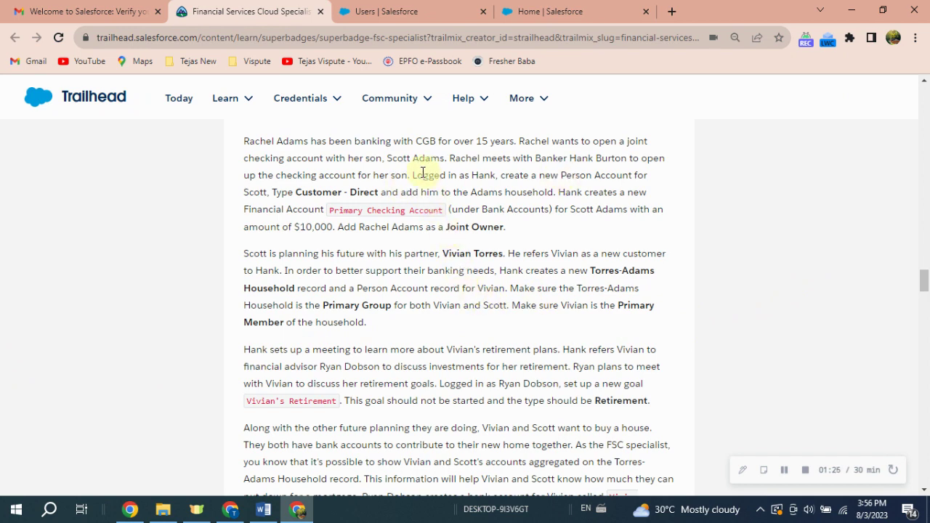
{"action": "left_click_drag", "start_coordinate": [413, 175], "coordinate": [551, 253]}
{"action": "left_click", "coordinate": [494, 172]}
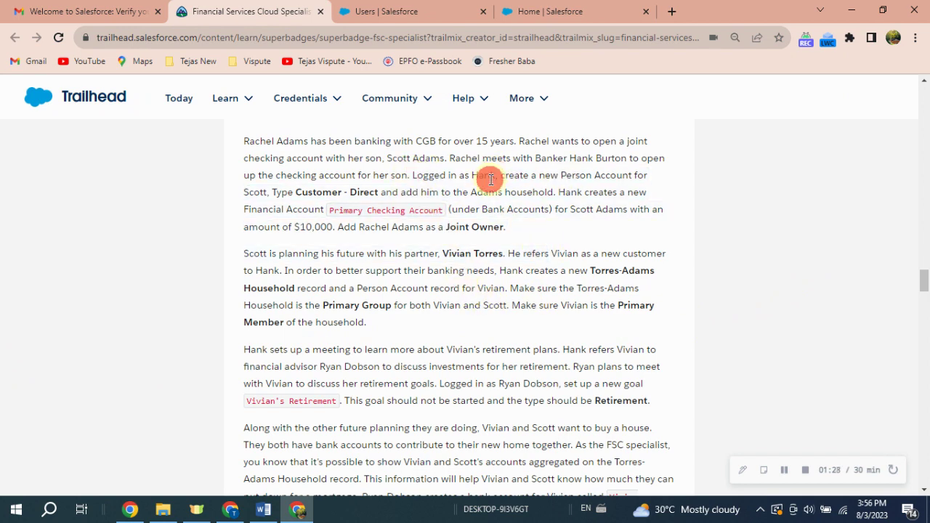
{"action": "double_click", "coordinate": [484, 175]}
{"action": "key", "text": "ctrl+Tab"}
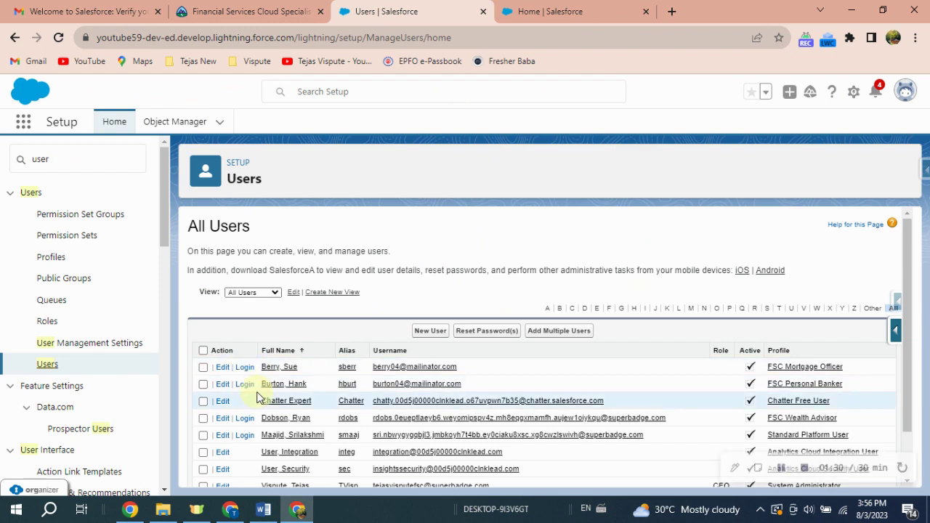
{"action": "left_click", "coordinate": [245, 384]}
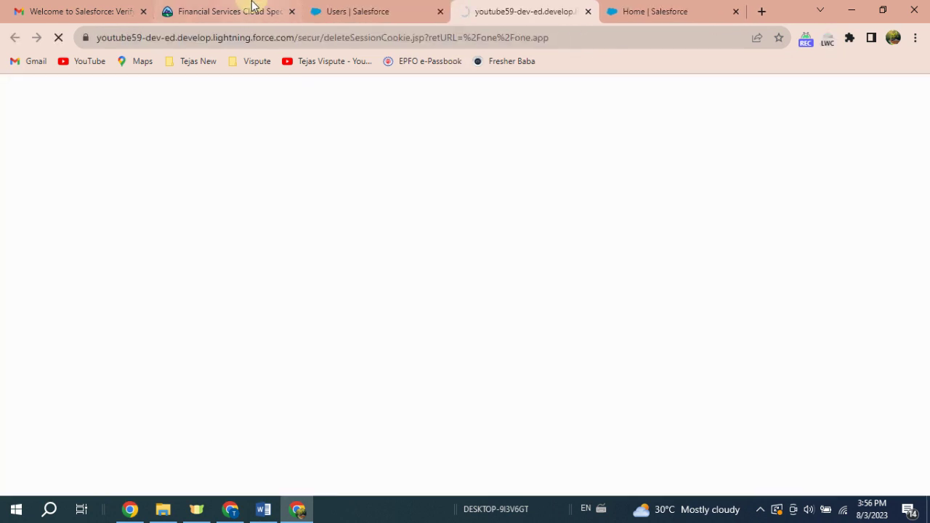
In the banker's Wealth Management session, start a new account with the Person Account record type
{"action": "left_click_drag", "start_coordinate": [253, 6], "coordinate": [373, 8]}
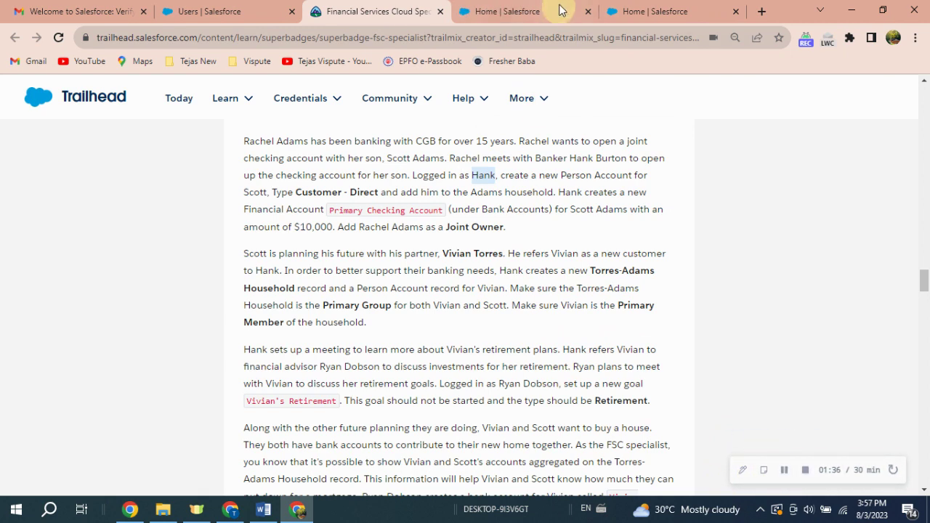
{"action": "left_click", "coordinate": [513, 11]}
{"action": "left_click", "coordinate": [242, 150]}
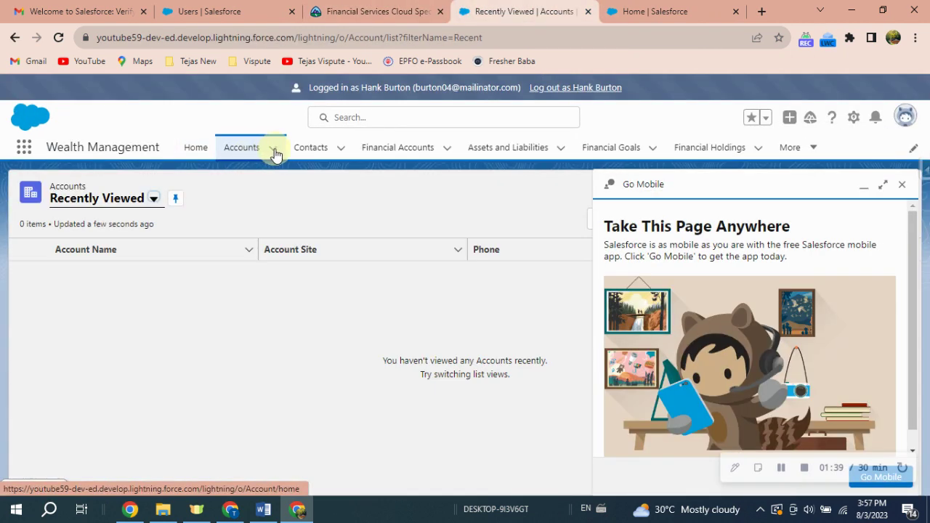
{"action": "left_click", "coordinate": [273, 149]}
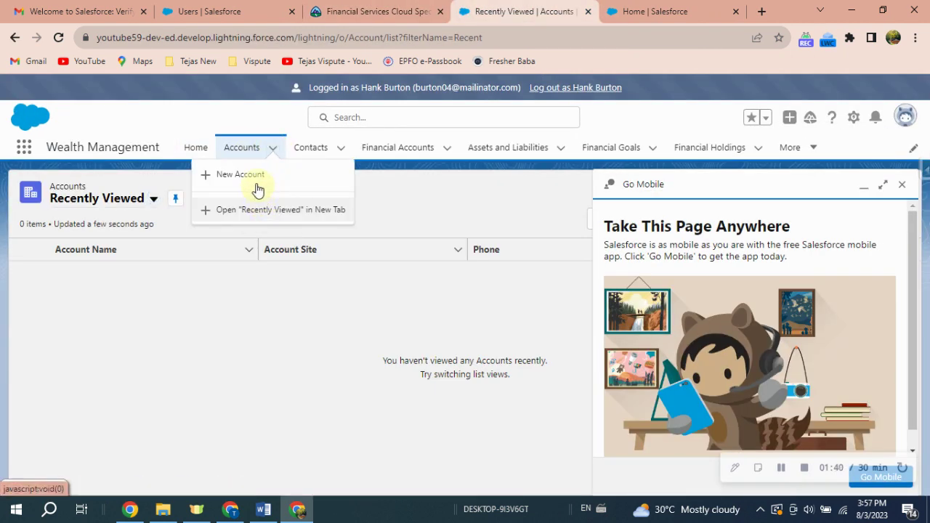
{"action": "left_click", "coordinate": [256, 176]}
{"action": "left_click", "coordinate": [902, 188]}
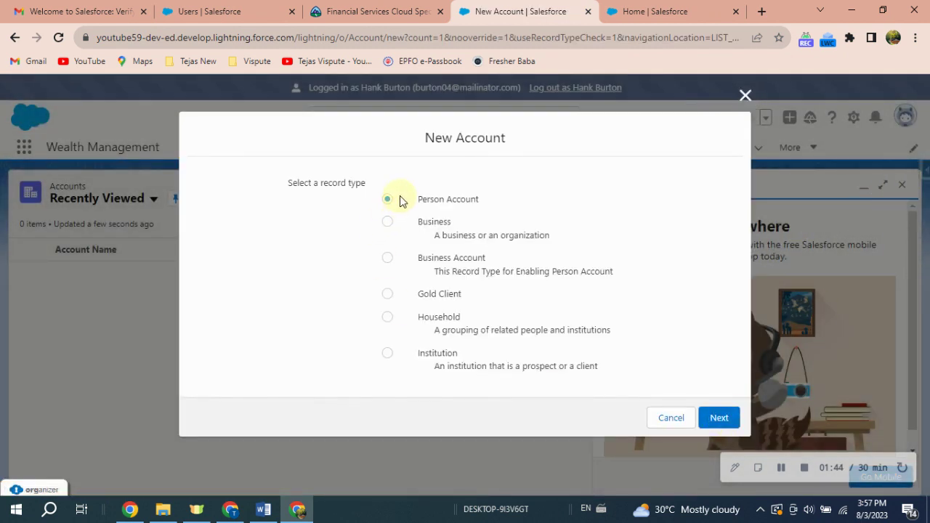
{"action": "left_click_drag", "start_coordinate": [402, 201], "coordinate": [477, 201]}
{"action": "left_click", "coordinate": [708, 416]}
Copy the new customer's name from the Trailhead instructions and enter the first name and surname in the new person account
{"action": "left_click", "coordinate": [369, 11]}
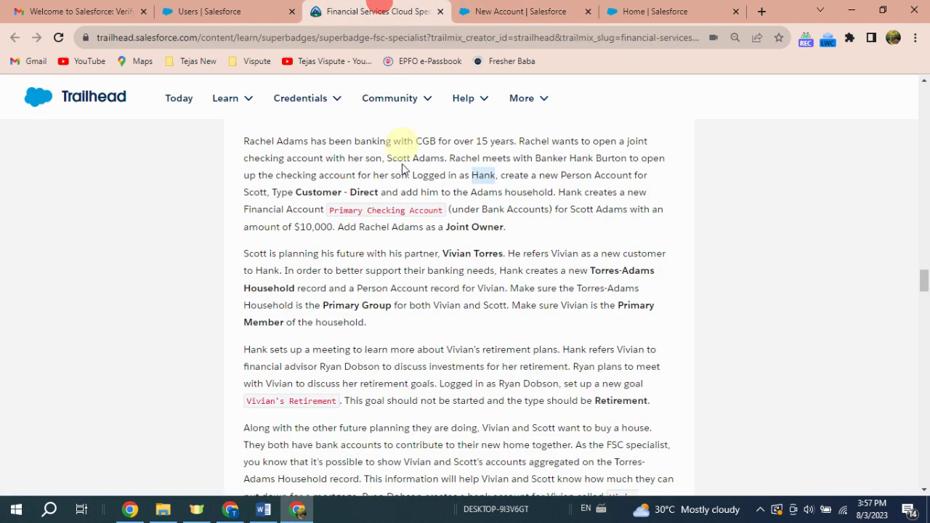
{"action": "double_click", "coordinate": [404, 159]}
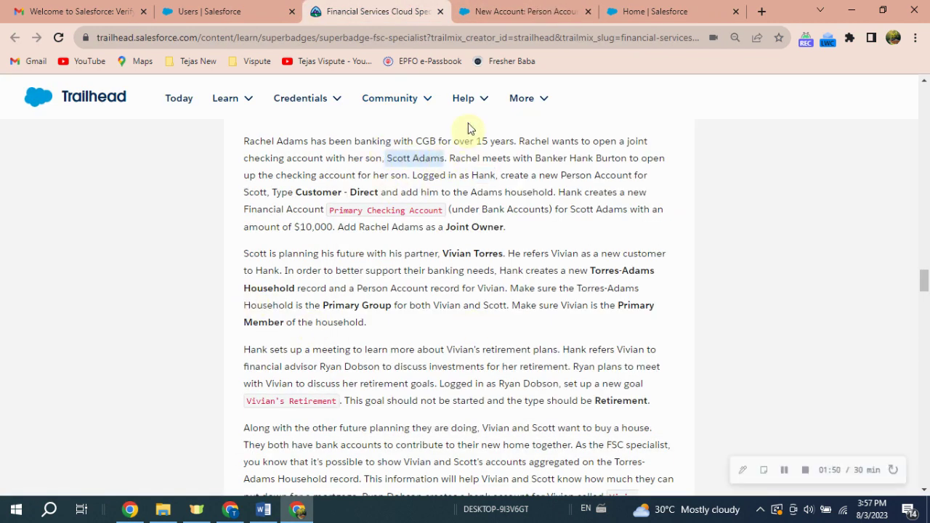
{"action": "key", "text": "ctrl+Tab"}
{"action": "left_click", "coordinate": [253, 322]}
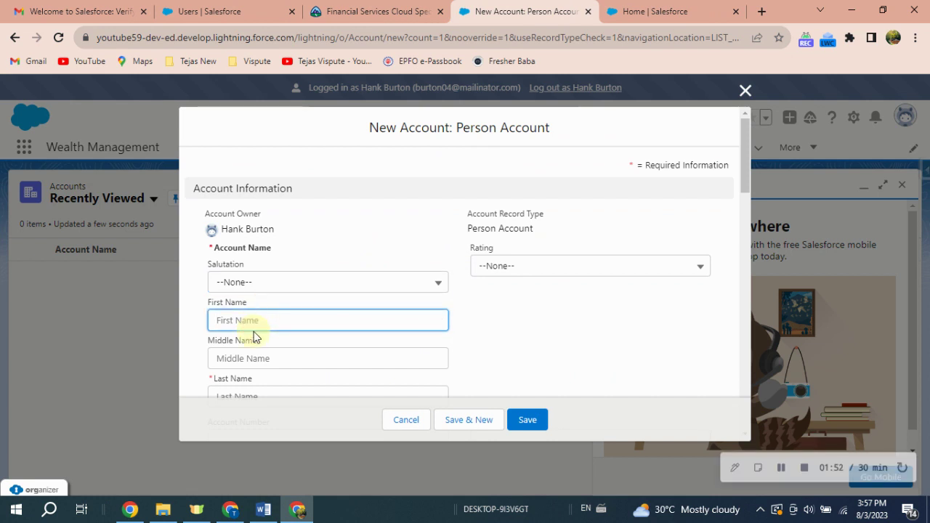
{"action": "type", "text": "Scott Adams"}
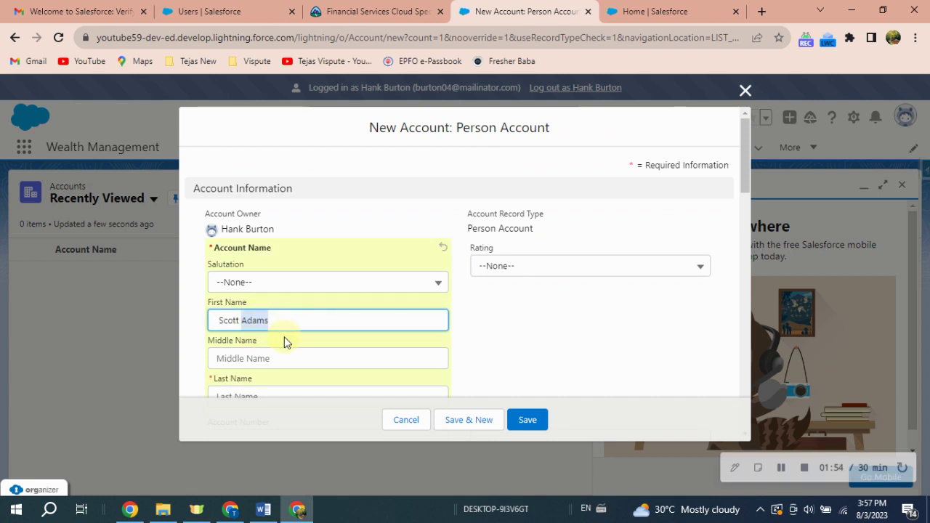
{"action": "key", "text": "ctrl+x"}
{"action": "left_click", "coordinate": [233, 359]}
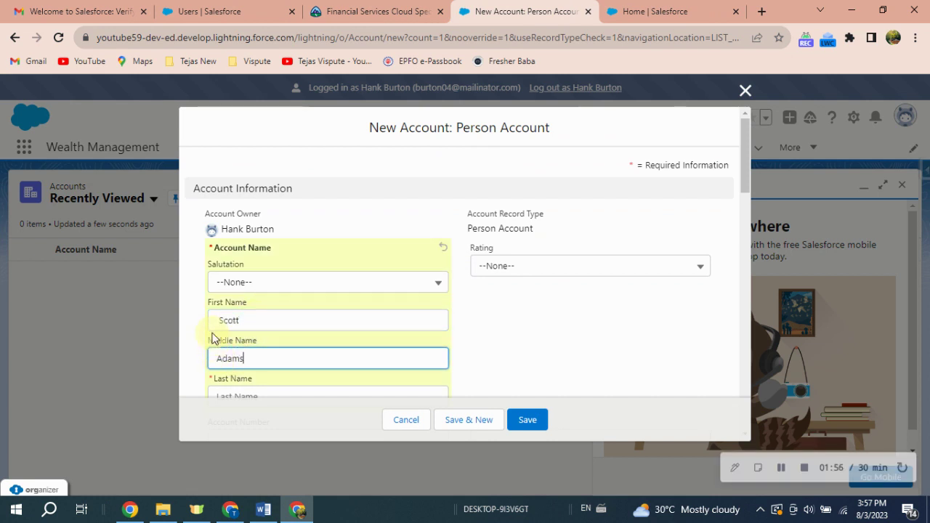
{"action": "left_click_drag", "start_coordinate": [222, 321], "coordinate": [237, 322]}
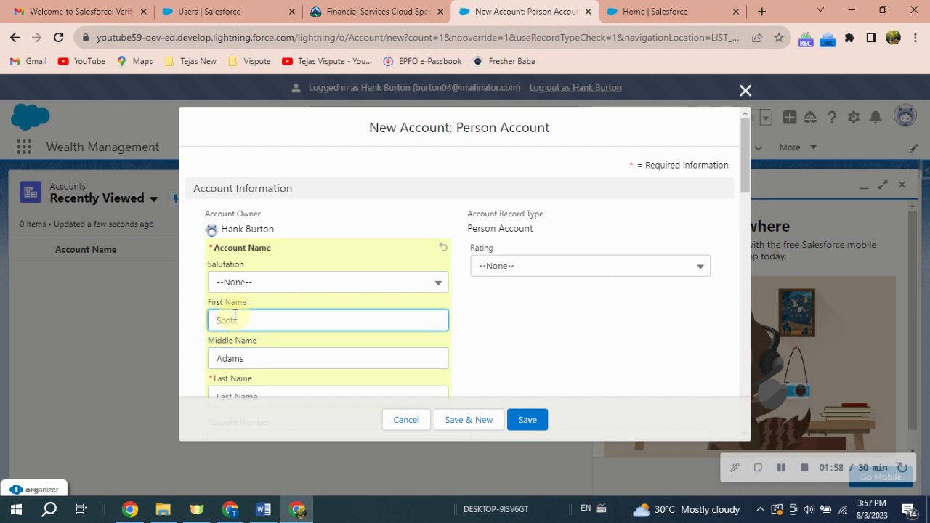
{"action": "left_click_drag", "start_coordinate": [222, 313], "coordinate": [46, 399]}
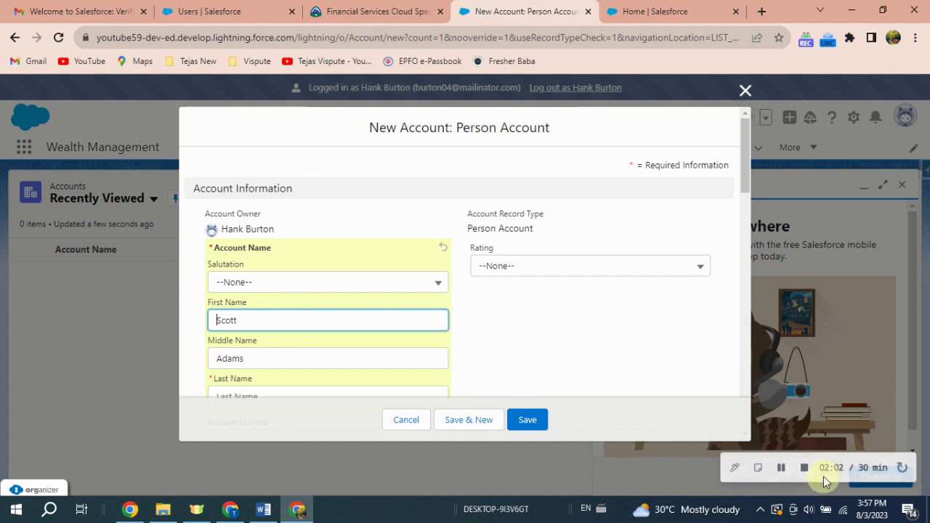
{"action": "key", "text": "Return"}
Set the new account's Type to Customer - Direct and try to save it
{"action": "scroll", "coordinate": [346, 314], "scroll_direction": "down", "scroll_amount": 3}
{"action": "scroll", "coordinate": [345, 315], "scroll_direction": "down", "scroll_amount": 1}
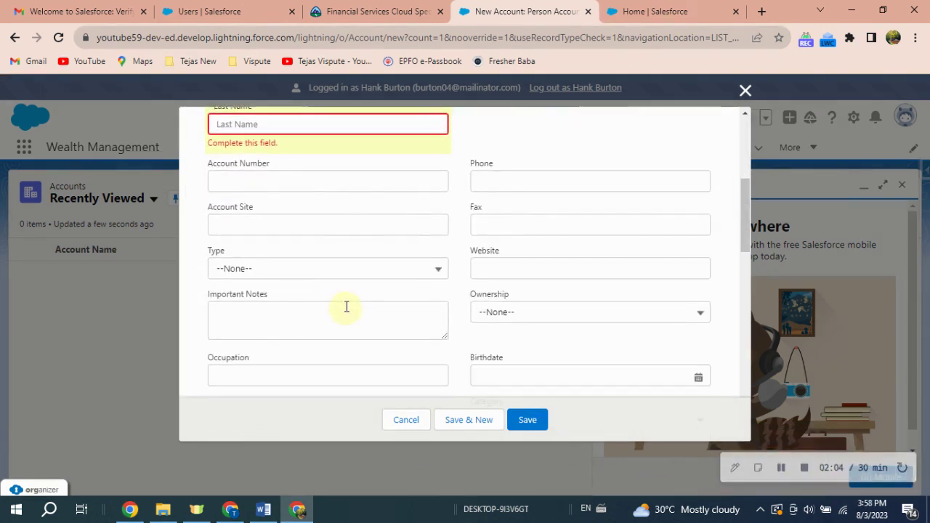
{"action": "left_click", "coordinate": [309, 269]}
{"action": "left_click", "coordinate": [291, 345]}
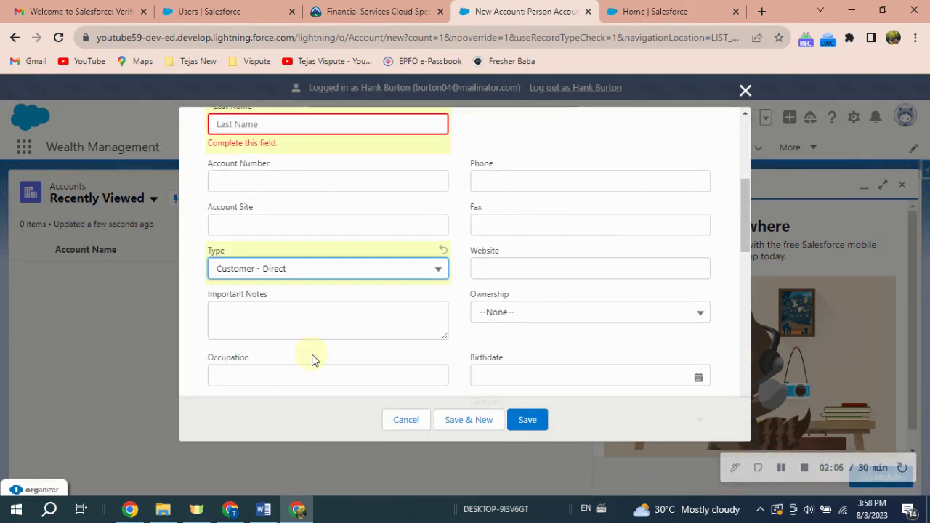
{"action": "left_click", "coordinate": [545, 426]}
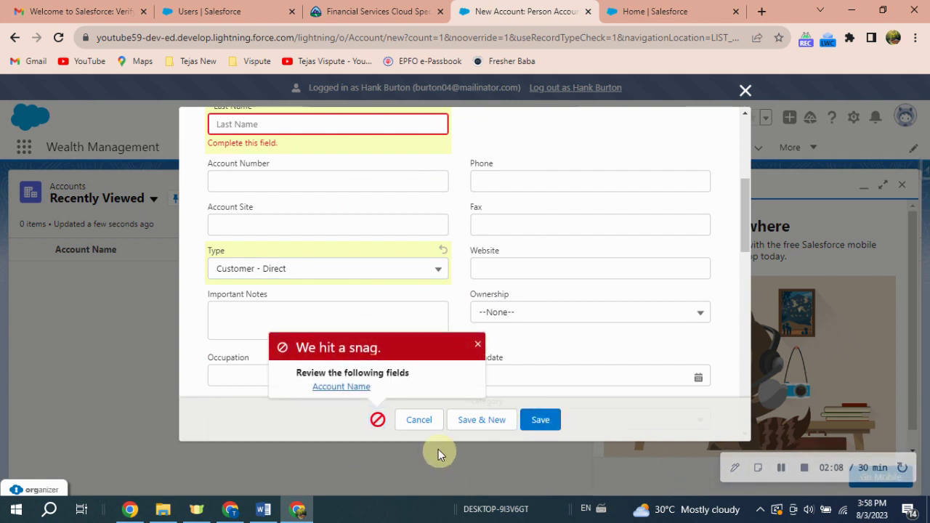
Clear the Middle Name, enter the customer's surname as Last Name, and save the person account
{"action": "scroll", "coordinate": [432, 393], "scroll_direction": "up", "scroll_amount": 2}
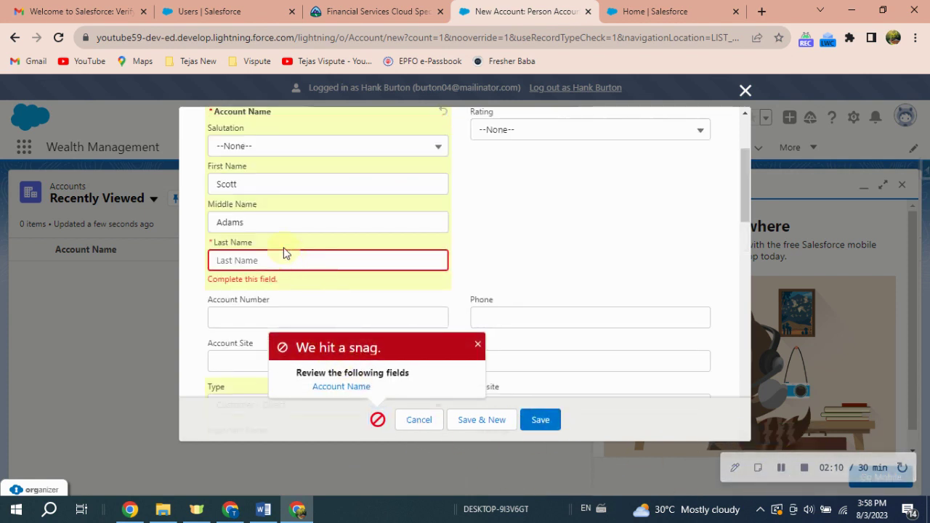
{"action": "left_click_drag", "start_coordinate": [268, 230], "coordinate": [158, 220]}
{"action": "key", "text": "BackSpace"}
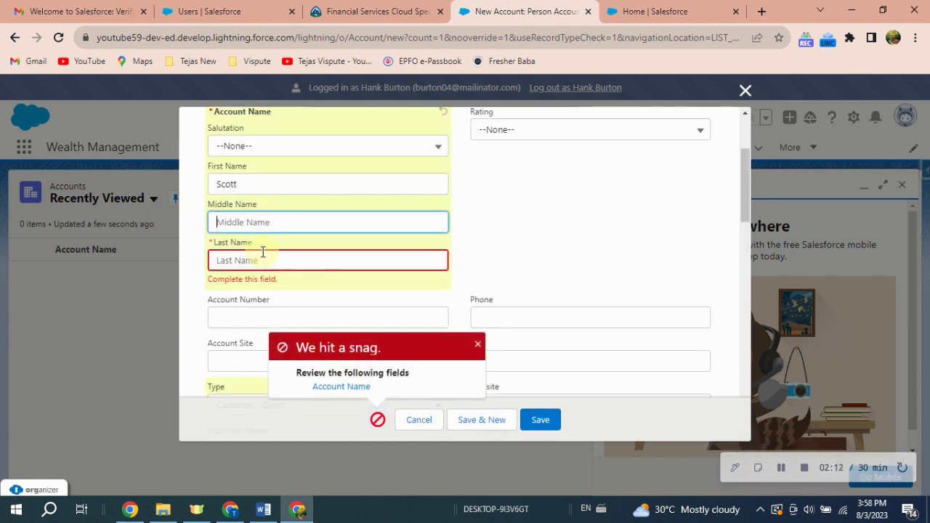
{"action": "left_click", "coordinate": [258, 260]}
{"action": "left_click", "coordinate": [219, 260]}
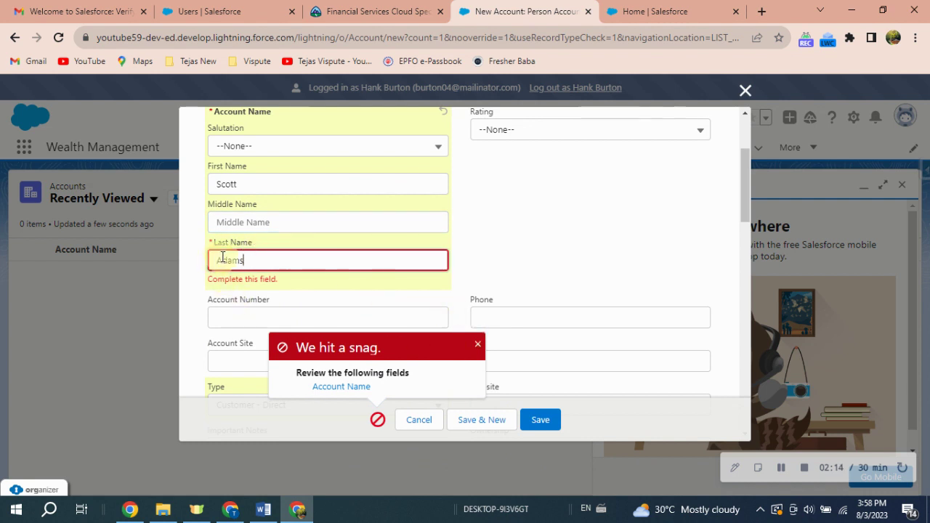
{"action": "left_click", "coordinate": [216, 183]}
{"action": "scroll", "coordinate": [436, 331], "scroll_direction": "down", "scroll_amount": 1}
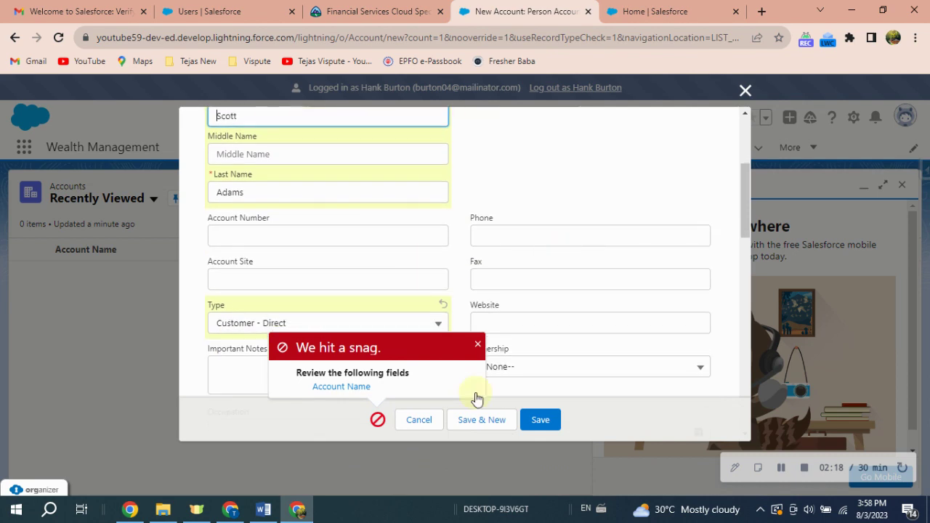
{"action": "left_click", "coordinate": [539, 422]}
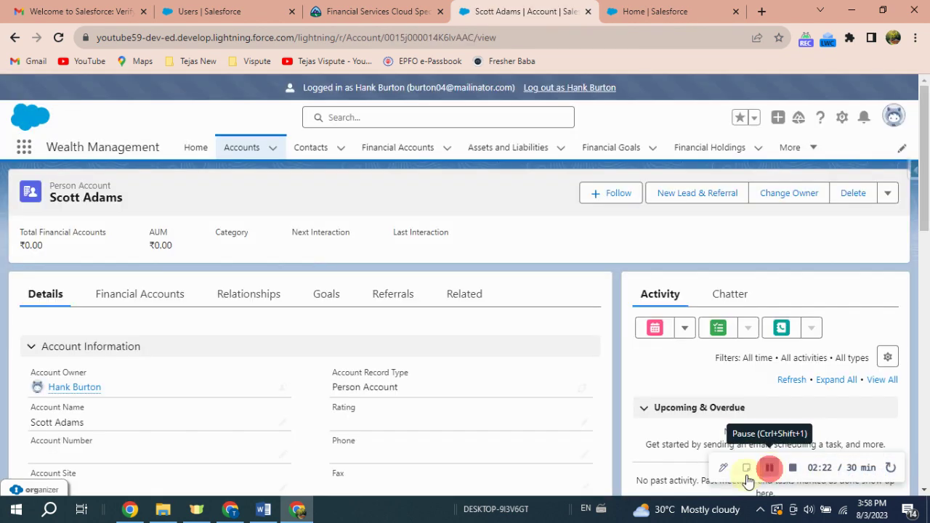
Switch the accounts list view to All Accounts and open the customer's family household record
{"action": "left_click", "coordinate": [251, 149]}
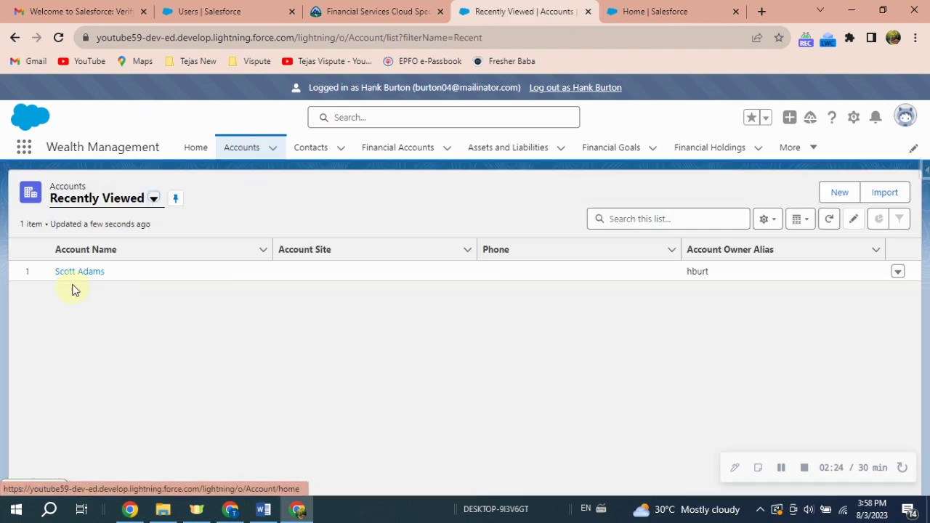
{"action": "left_click", "coordinate": [153, 199]}
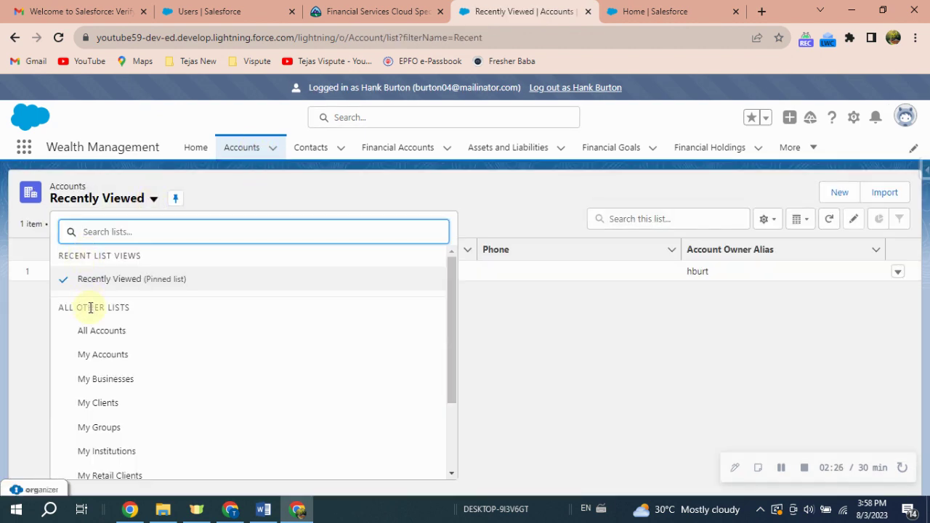
{"action": "left_click", "coordinate": [97, 330]}
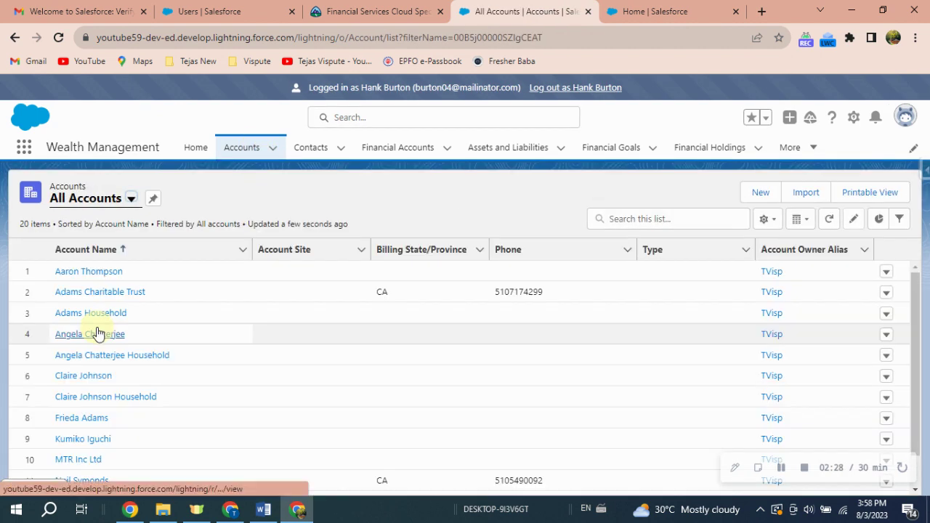
{"action": "left_click", "coordinate": [114, 318]}
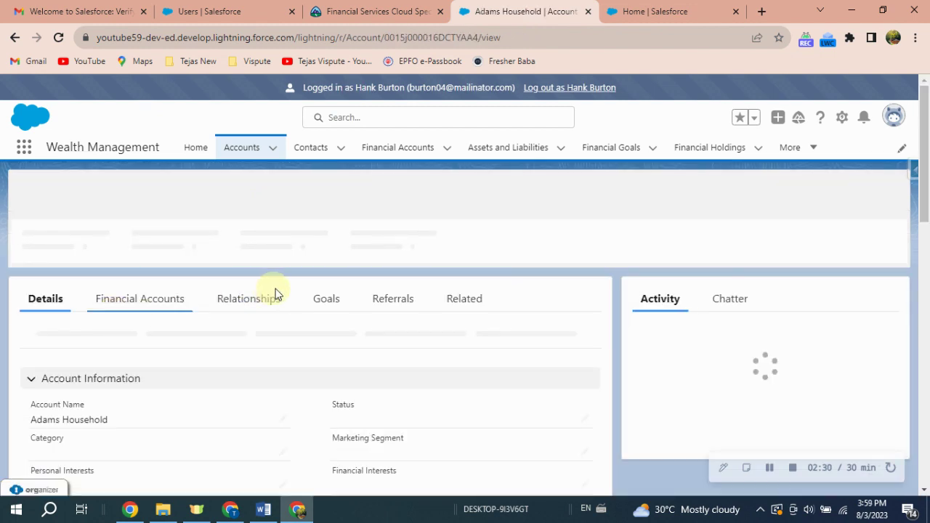
Show the household's relationships and open its group for editing at the member list
{"action": "left_click", "coordinate": [270, 294]}
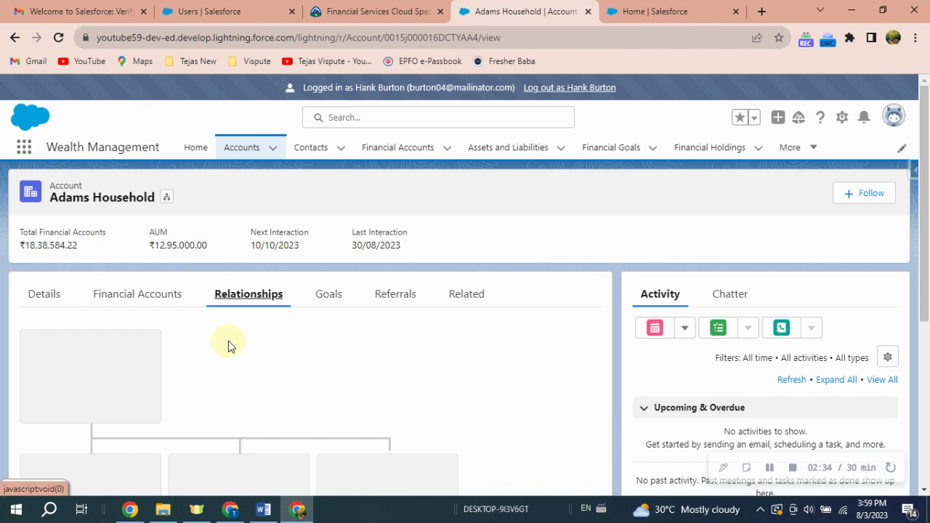
{"action": "scroll", "coordinate": [215, 328], "scroll_direction": "down", "scroll_amount": 4}
{"action": "scroll", "coordinate": [152, 352], "scroll_direction": "up", "scroll_amount": 3}
{"action": "left_click", "coordinate": [148, 285]}
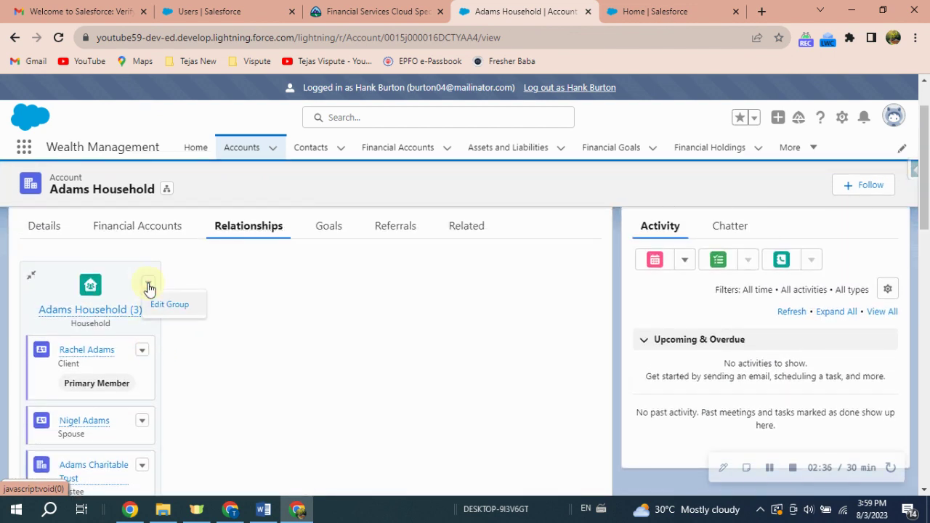
{"action": "left_click", "coordinate": [173, 310]}
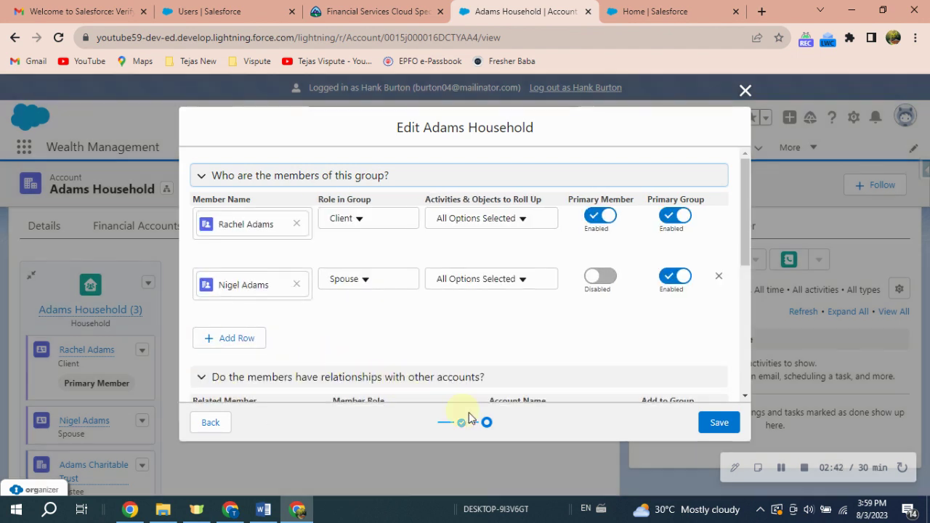
Add a member row to the household for the new customer and set the role in the group to Client
{"action": "left_click", "coordinate": [237, 341]}
{"action": "left_click", "coordinate": [239, 339]}
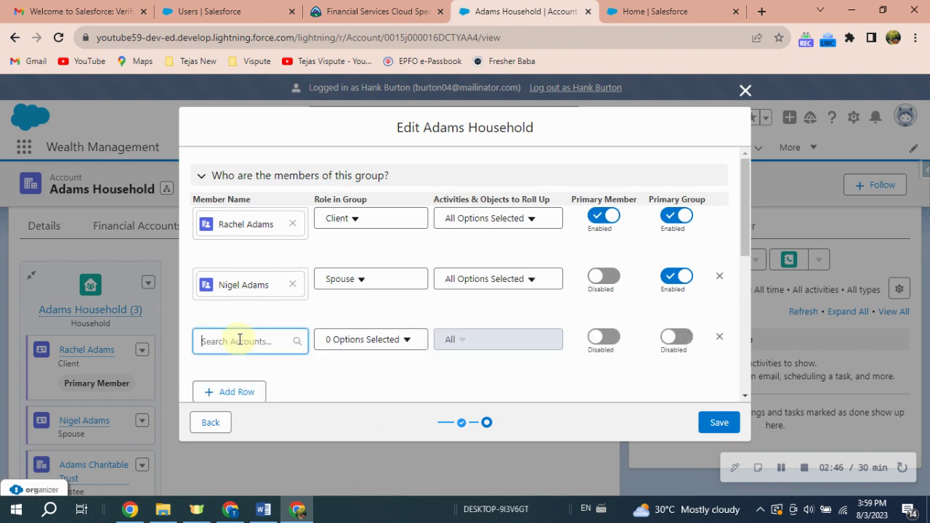
{"action": "left_click", "coordinate": [256, 266]}
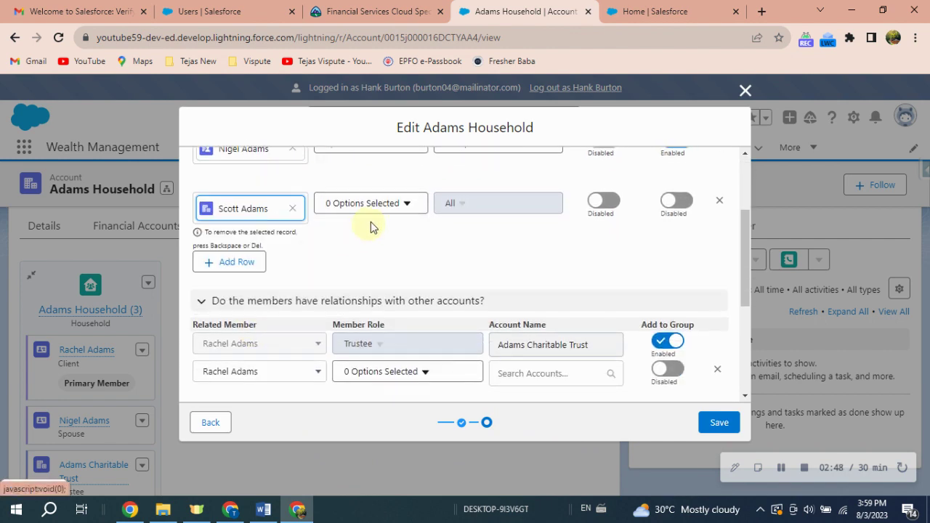
{"action": "key", "text": "BackSpace"}
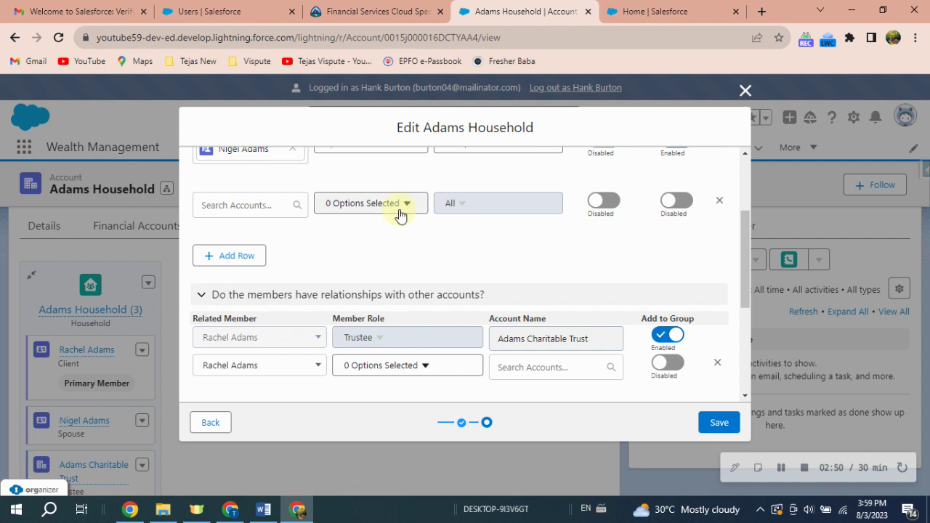
{"action": "left_click", "coordinate": [399, 215]}
{"action": "scroll", "coordinate": [371, 280], "scroll_direction": "down", "scroll_amount": 5}
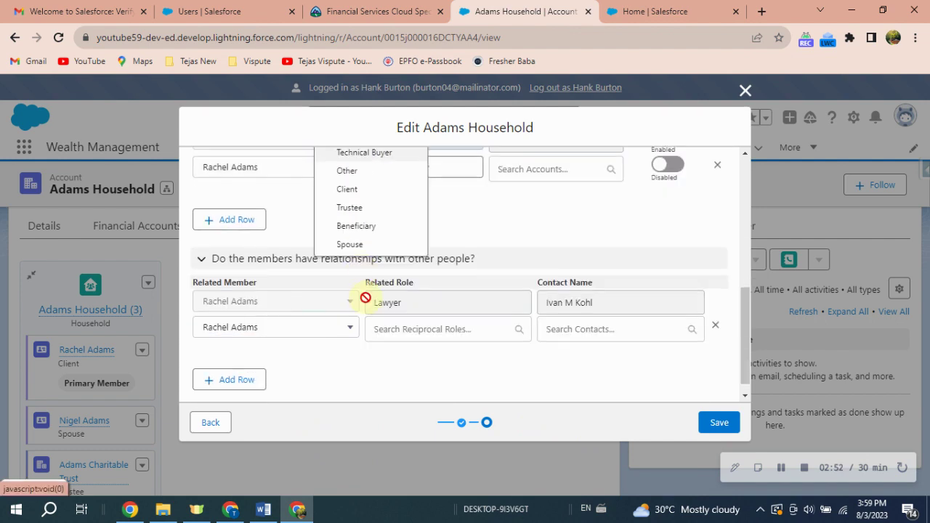
{"action": "left_click", "coordinate": [349, 190]}
{"action": "scroll", "coordinate": [509, 260], "scroll_direction": "up", "scroll_amount": 5}
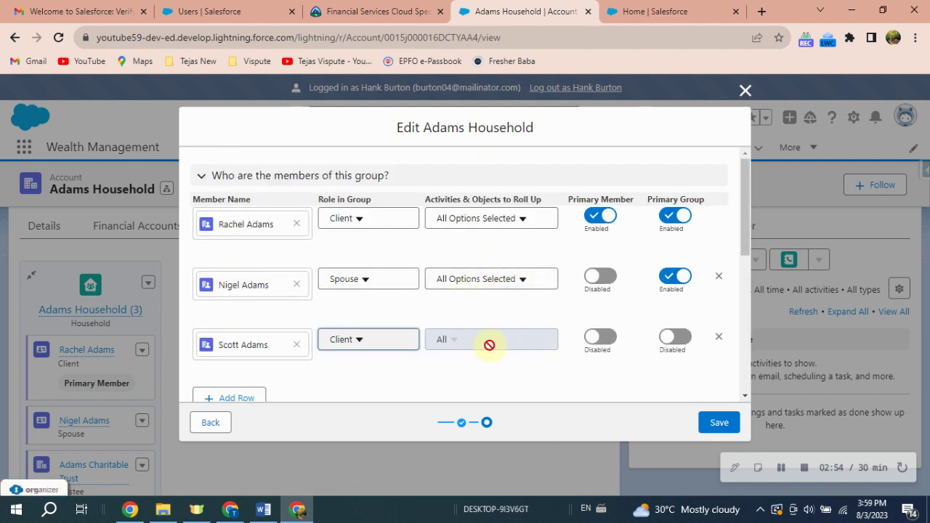
Enable Primary Group for the new member, select all activities and objects to roll up, and save the household
{"action": "left_click", "coordinate": [670, 338]}
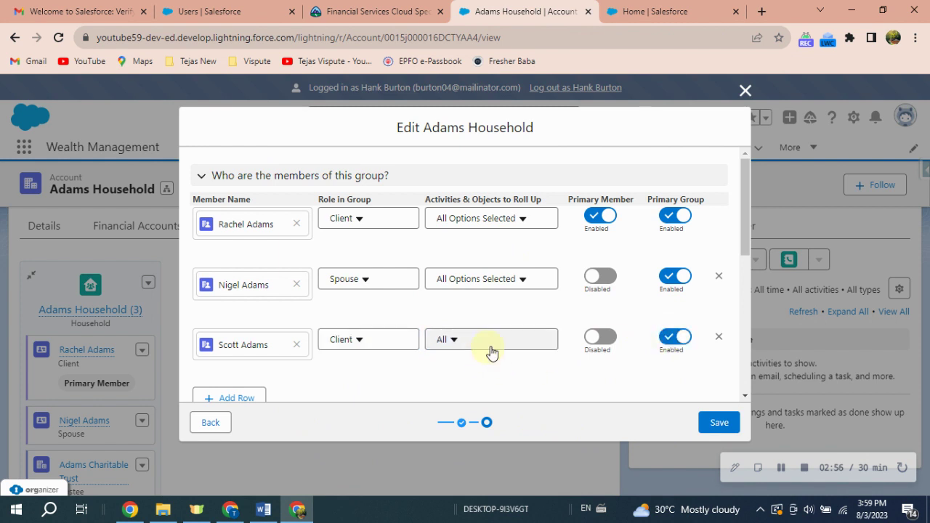
{"action": "left_click", "coordinate": [493, 346]}
{"action": "left_click", "coordinate": [481, 363]}
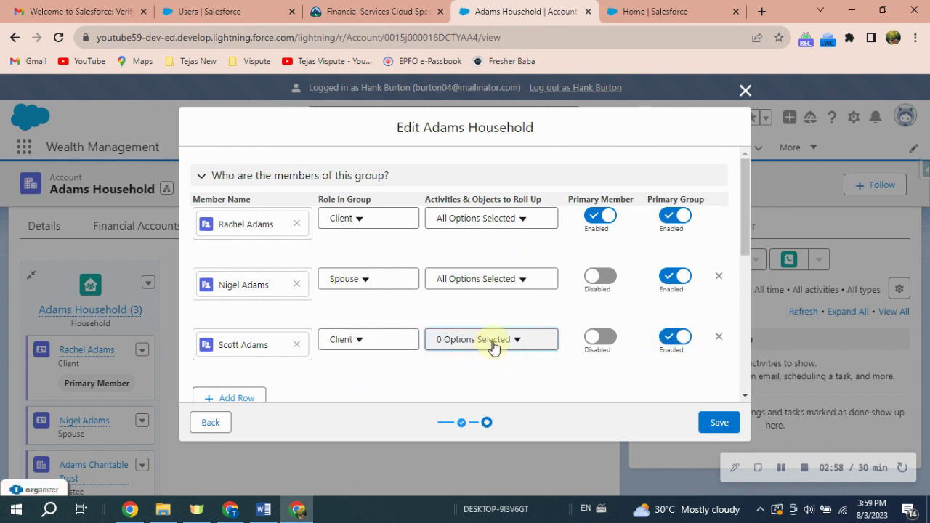
{"action": "left_click", "coordinate": [492, 346]}
{"action": "left_click", "coordinate": [470, 366]}
{"action": "left_click", "coordinate": [468, 368]}
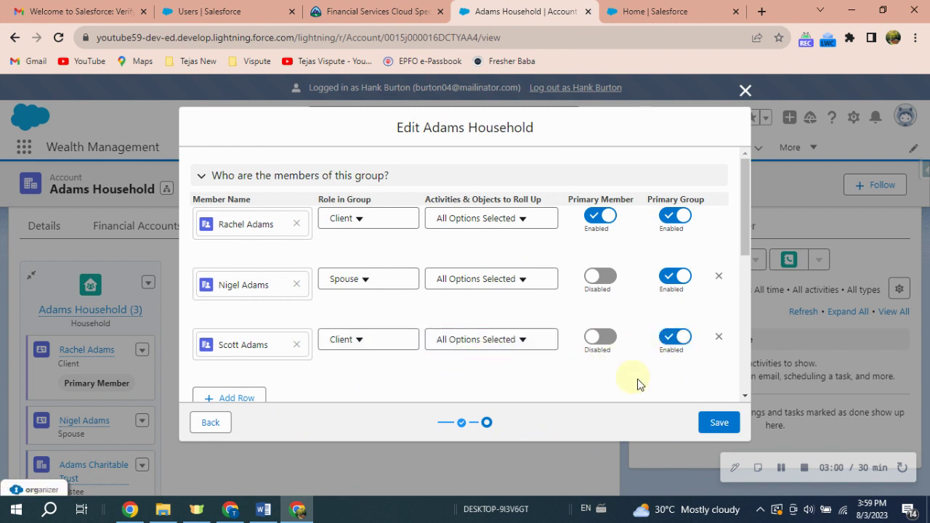
{"action": "left_click", "coordinate": [705, 427]}
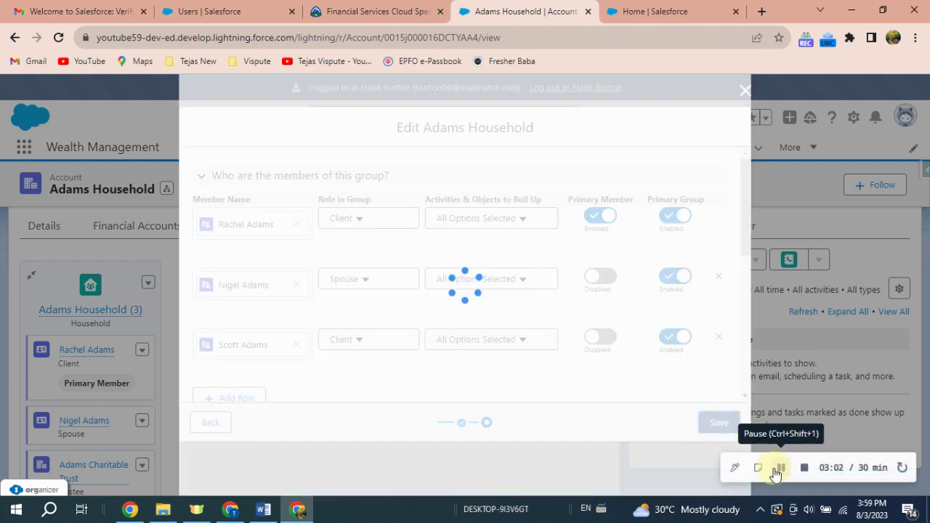
Open the new member's record from the household and go to the Bank Accounts section of the financial accounts
{"action": "scroll", "coordinate": [272, 449], "scroll_direction": "down", "scroll_amount": 1}
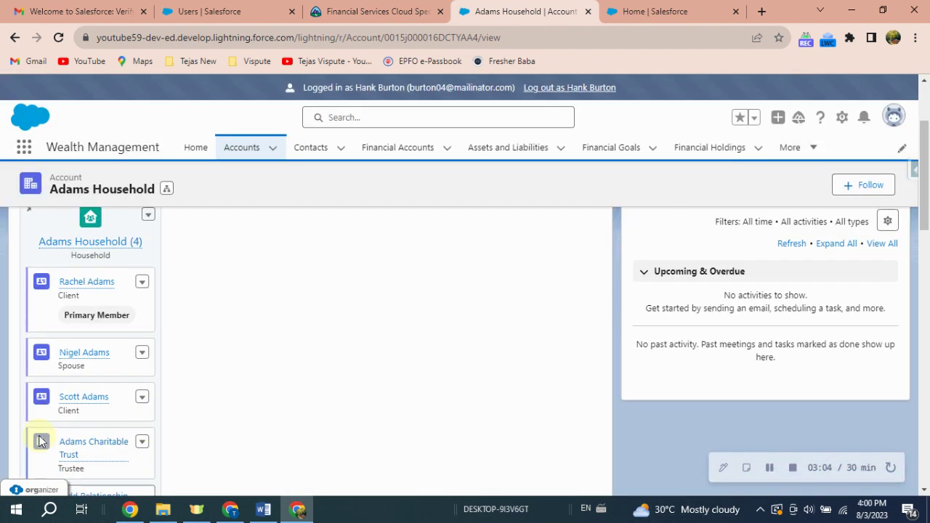
{"action": "left_click", "coordinate": [89, 402]}
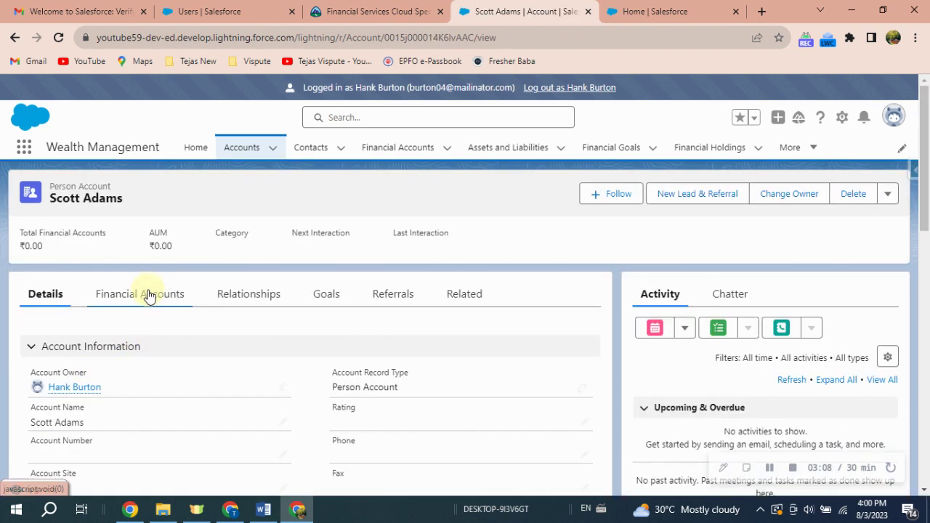
{"action": "left_click", "coordinate": [146, 294]}
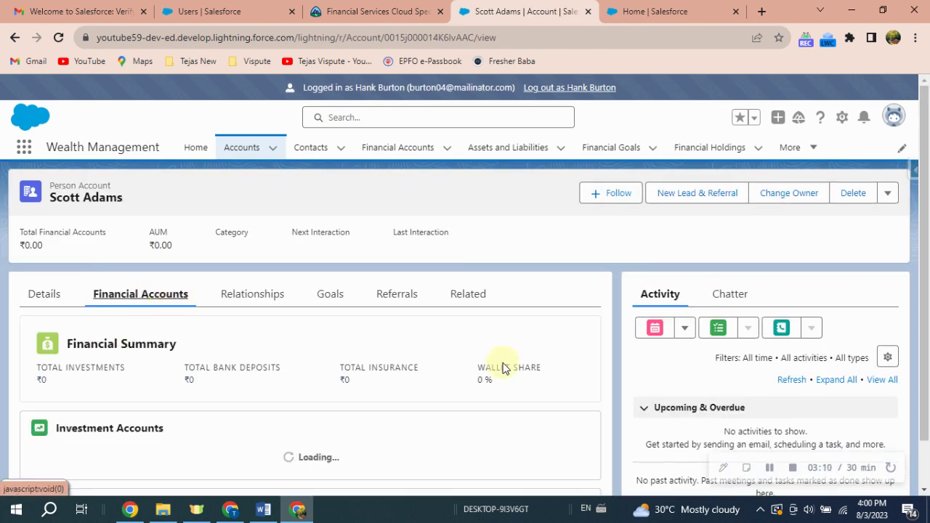
{"action": "scroll", "coordinate": [339, 376], "scroll_direction": "down", "scroll_amount": 3}
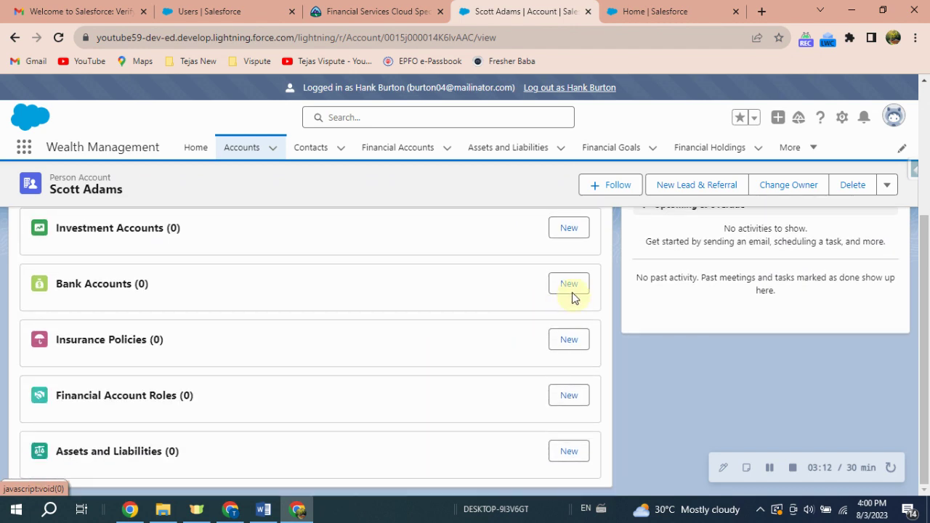
Start a new bank account for the customer and name it Primary Checking Account, as given in the challenge text
{"action": "left_click", "coordinate": [569, 285]}
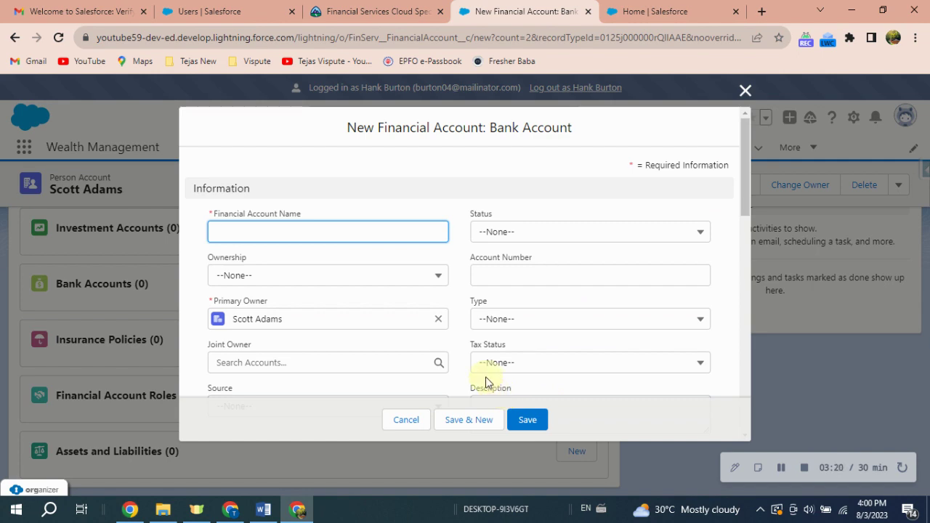
{"action": "left_click", "coordinate": [364, 12]}
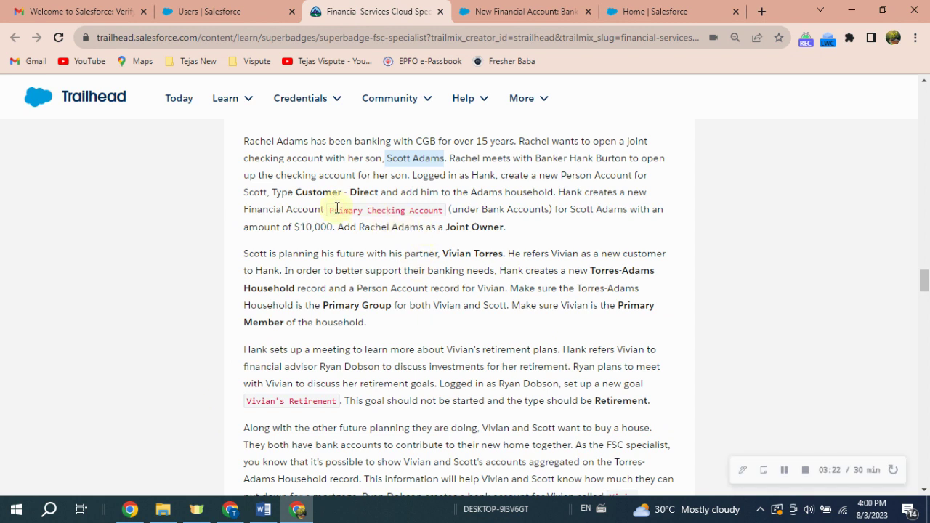
{"action": "left_click_drag", "start_coordinate": [330, 210], "coordinate": [442, 209]}
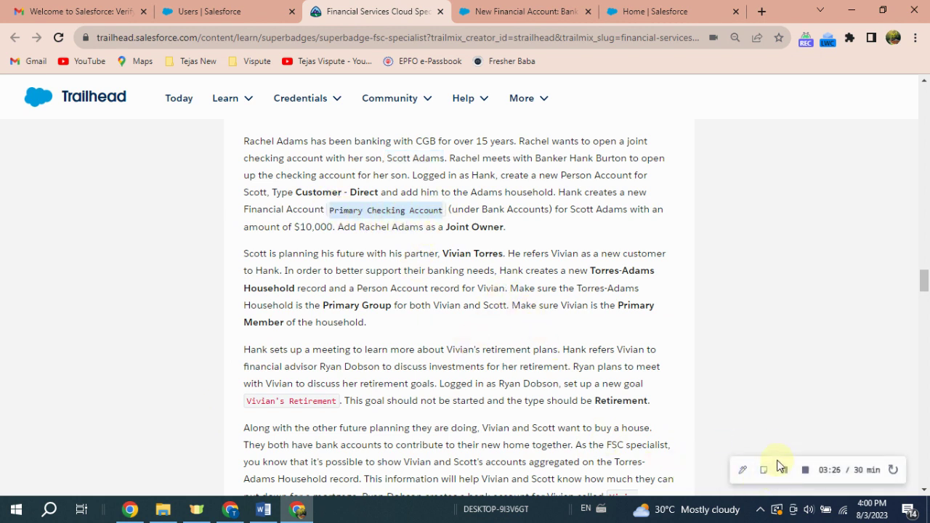
{"action": "left_click", "coordinate": [501, 12]}
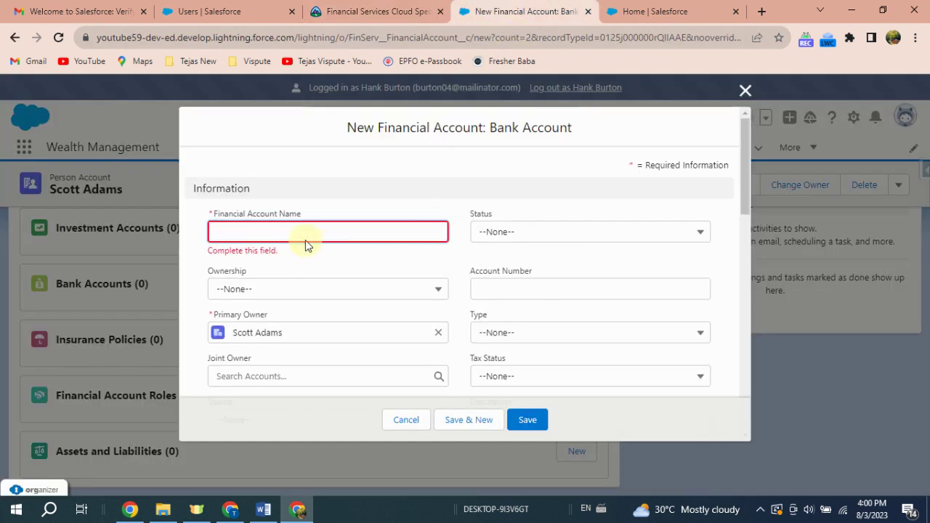
{"action": "left_click", "coordinate": [278, 227]}
{"action": "type", "text": "Primary Checking Account"}
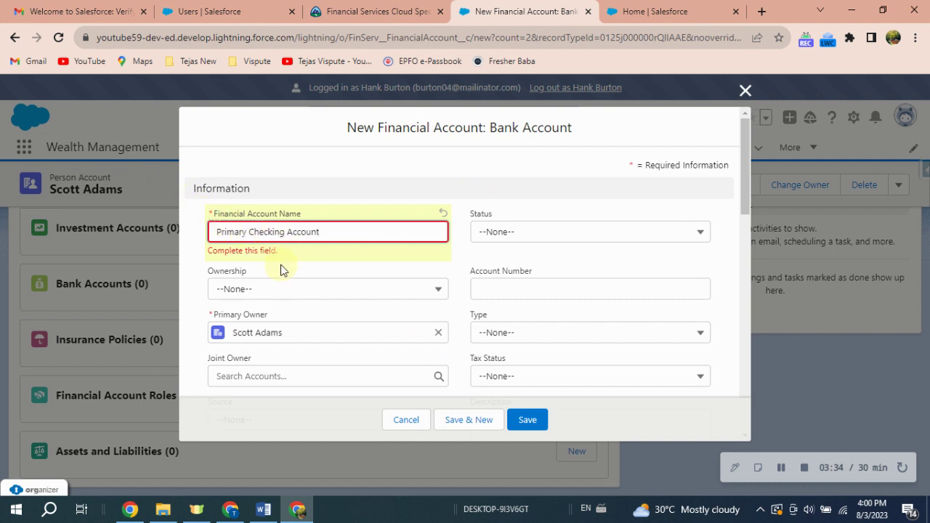
Set the customer's mother as Joint Owner of the bank account and set Ownership to Joint
{"action": "left_click", "coordinate": [249, 372]}
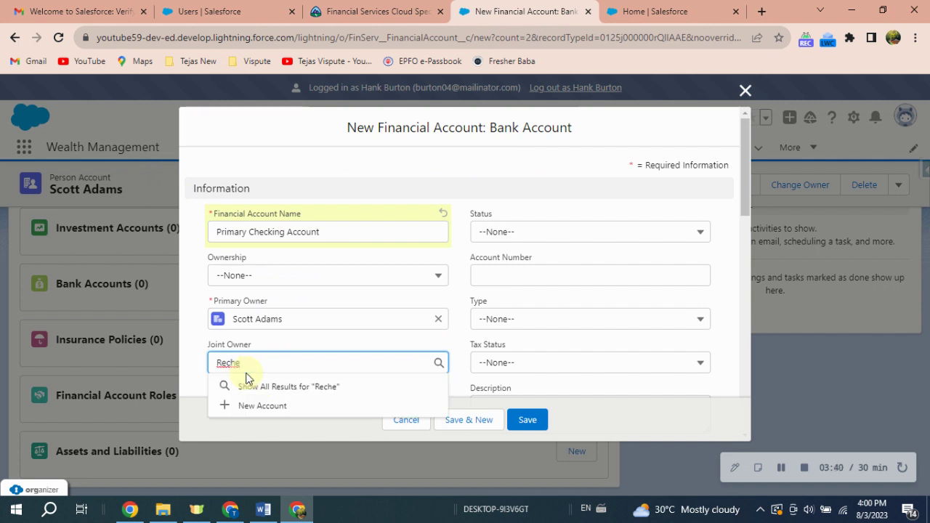
{"action": "type", "text": "Rechel"}
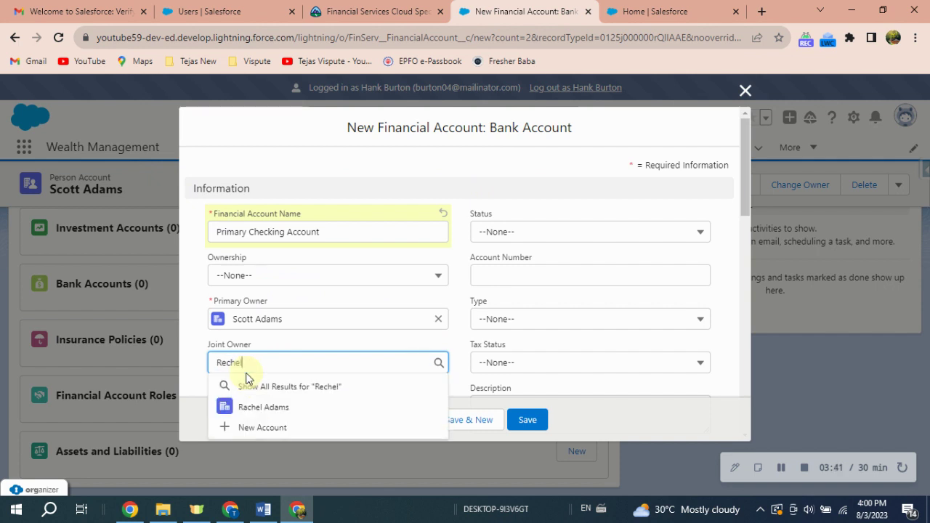
{"action": "left_click", "coordinate": [265, 409]}
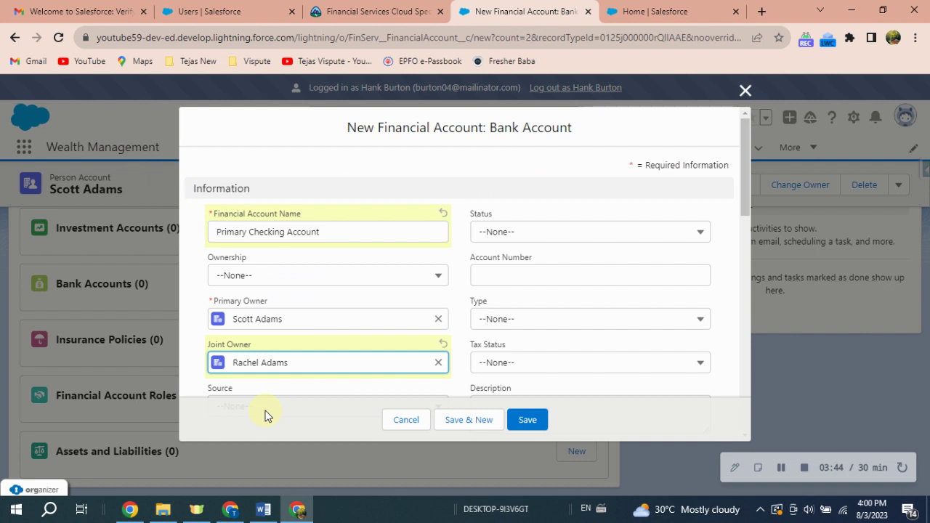
{"action": "left_click", "coordinate": [325, 274]}
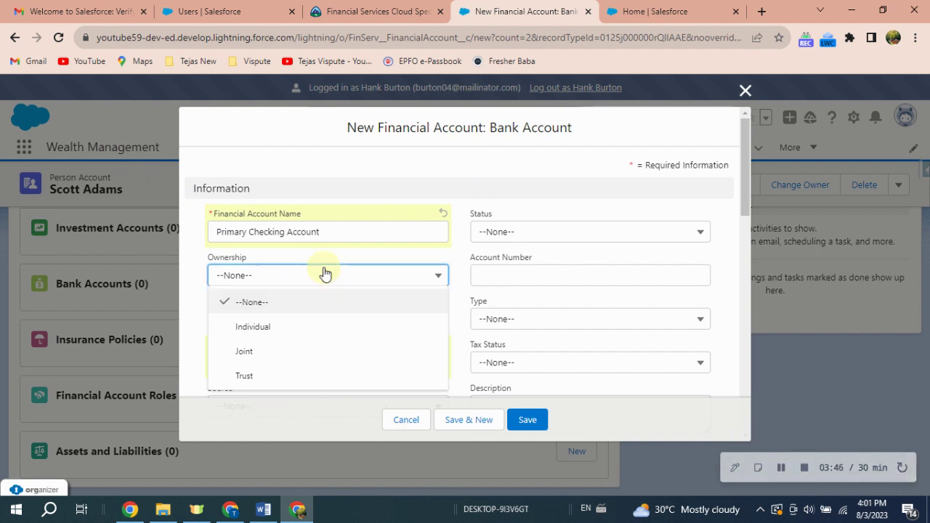
{"action": "left_click", "coordinate": [261, 351]}
Set the bank account's balance to 10000 and save the account
{"action": "scroll", "coordinate": [532, 311], "scroll_direction": "down", "scroll_amount": 3}
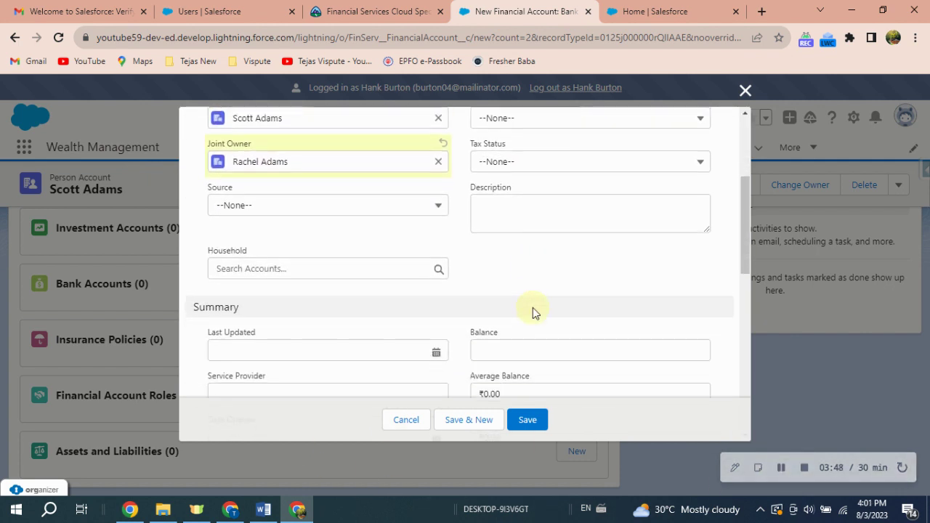
{"action": "left_click", "coordinate": [503, 340]}
{"action": "type", "text": "10000"}
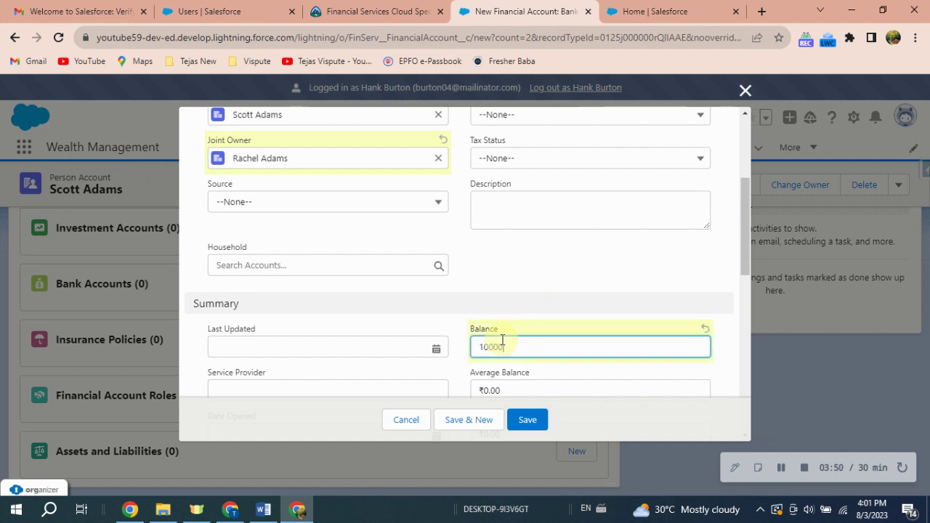
{"action": "left_click", "coordinate": [523, 420]}
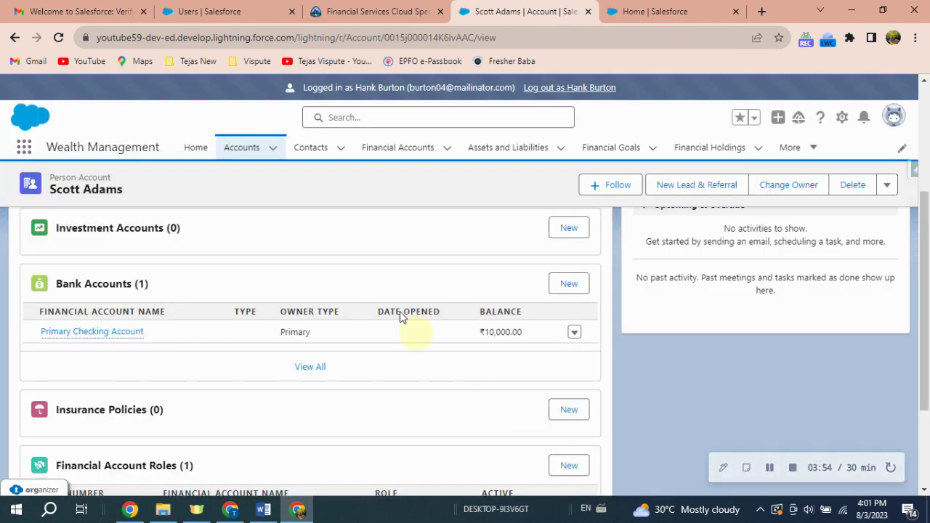
Begin a new account of the Person Account record type and copy the partner's full name from the challenge text
{"action": "left_click", "coordinate": [251, 146]}
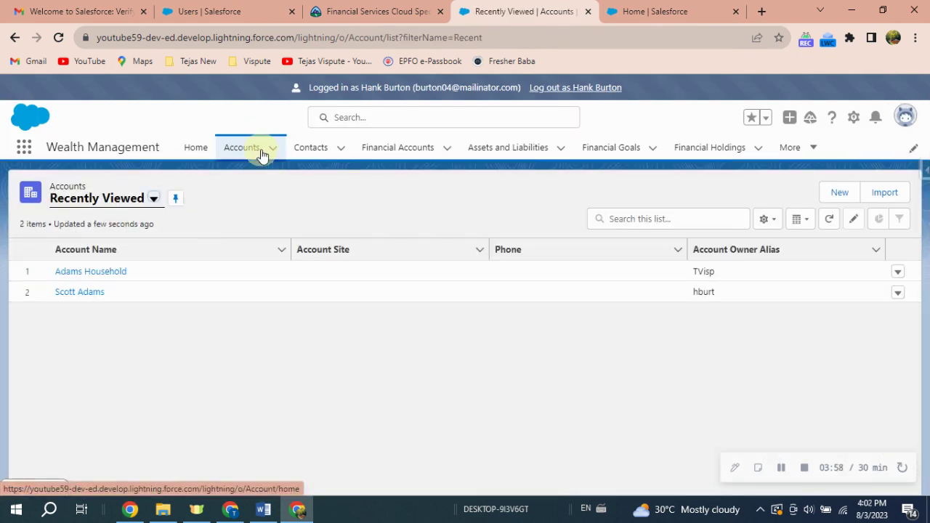
{"action": "left_click", "coordinate": [260, 155]}
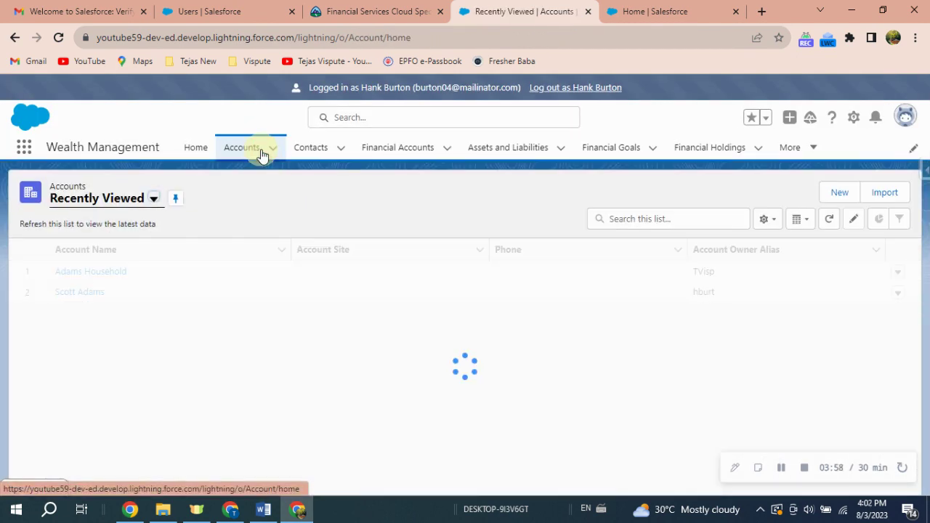
{"action": "left_click", "coordinate": [271, 146]}
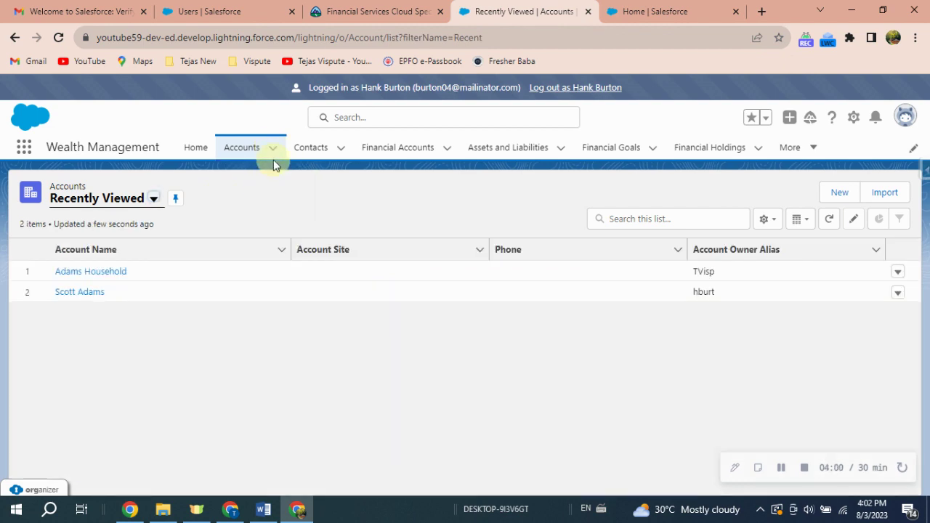
{"action": "left_click", "coordinate": [274, 149]}
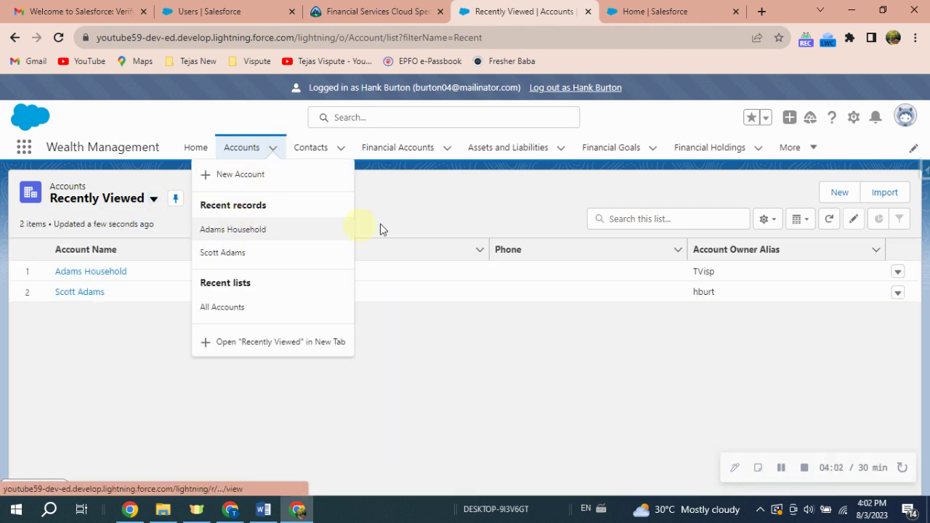
{"action": "left_click", "coordinate": [285, 176]}
{"action": "left_click", "coordinate": [367, 11]}
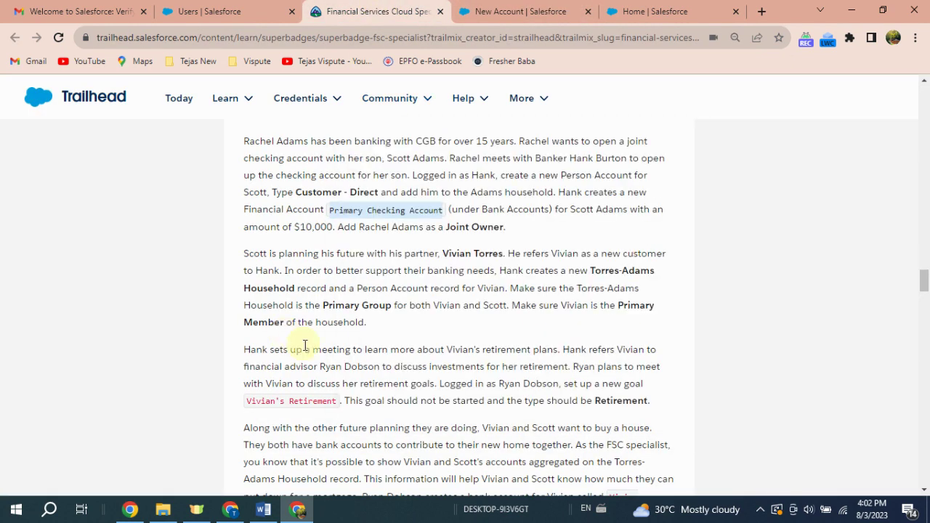
{"action": "left_click_drag", "start_coordinate": [442, 254], "coordinate": [480, 253]}
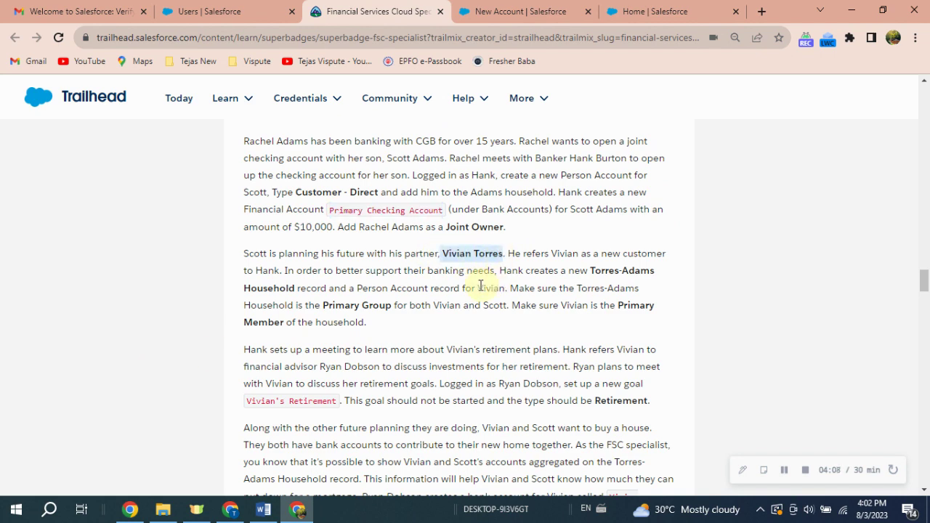
{"action": "left_click", "coordinate": [501, 10]}
{"action": "left_click", "coordinate": [718, 422]}
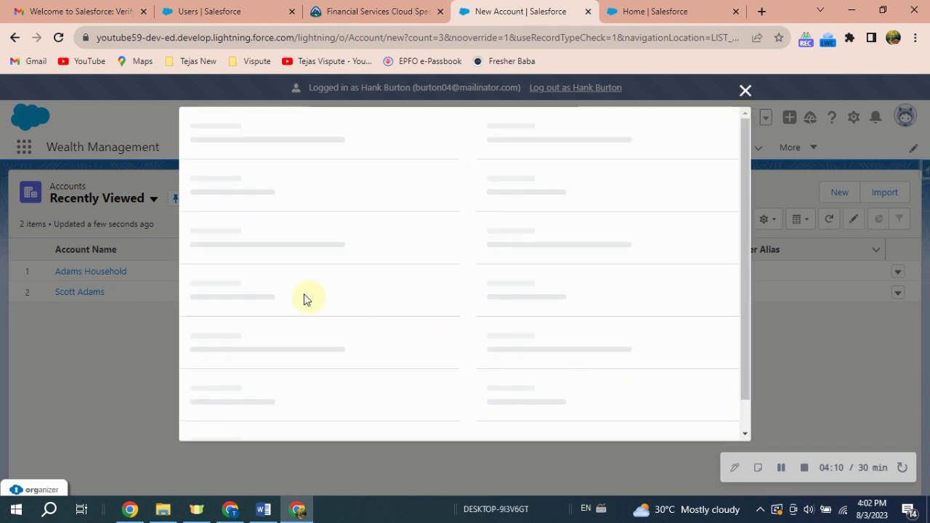
Fill in the partner's first and last name in their separate fields and save the person account
{"action": "left_click", "coordinate": [259, 320]}
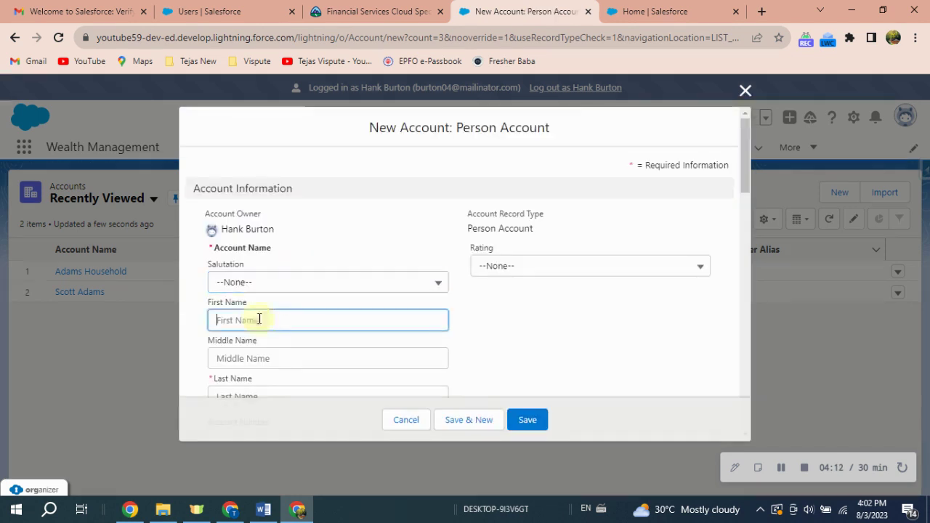
{"action": "type", "text": "Vivian Torres"}
{"action": "left_click", "coordinate": [220, 321]}
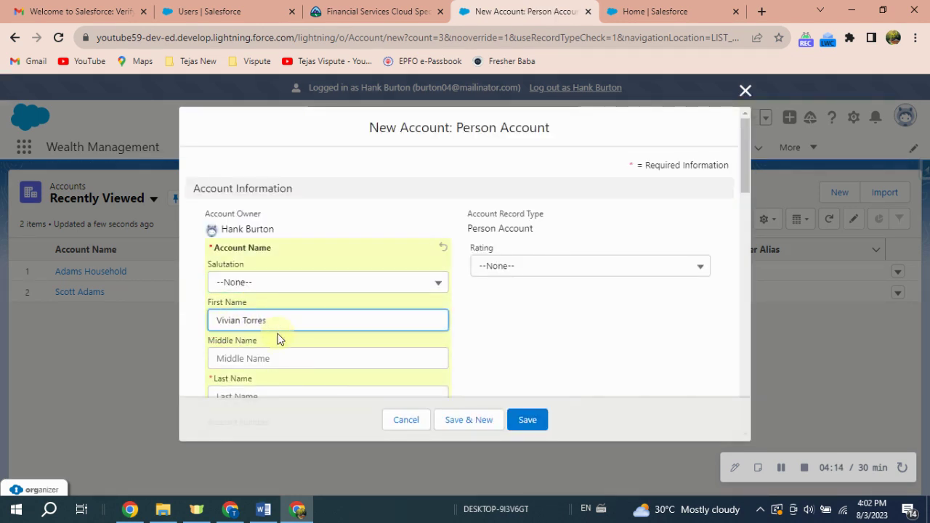
{"action": "key", "text": "ctrl+x"}
{"action": "left_click", "coordinate": [242, 362]}
{"action": "scroll", "coordinate": [246, 359], "scroll_direction": "down", "scroll_amount": 1}
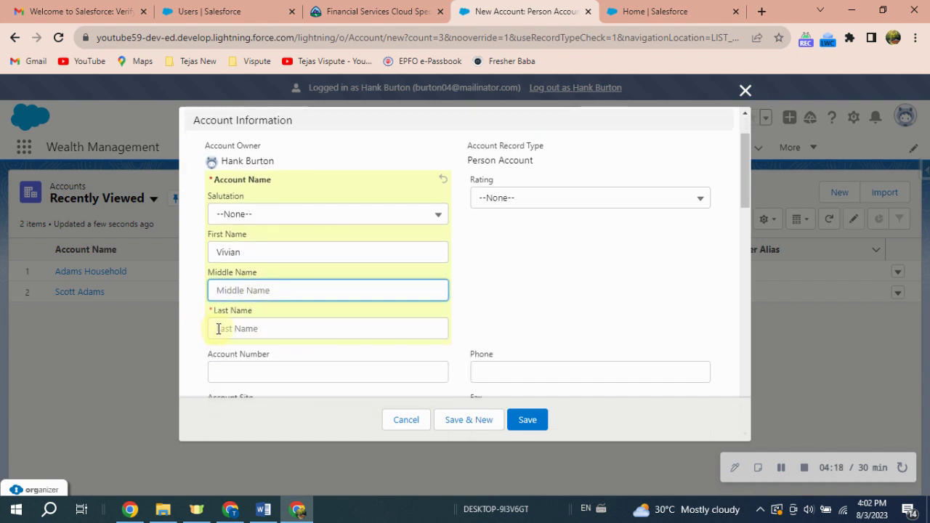
{"action": "left_click", "coordinate": [219, 329]}
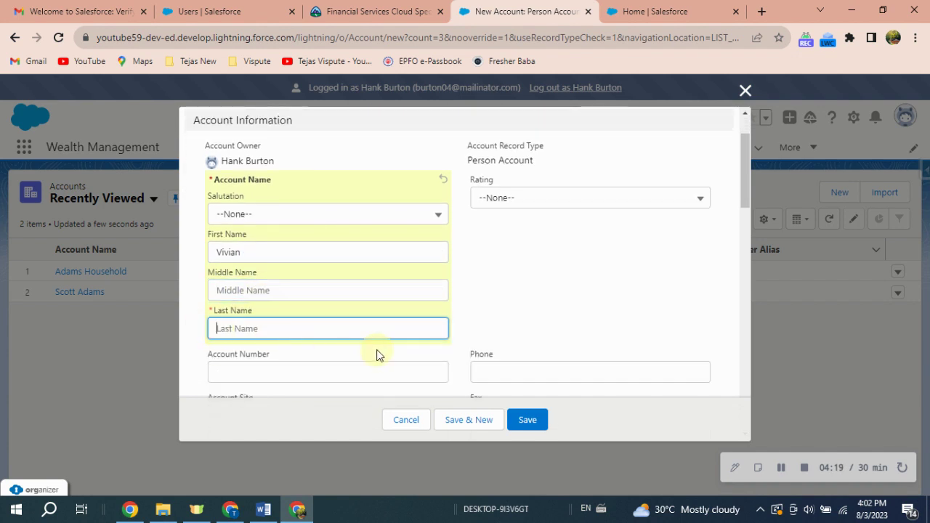
{"action": "left_click", "coordinate": [219, 329]}
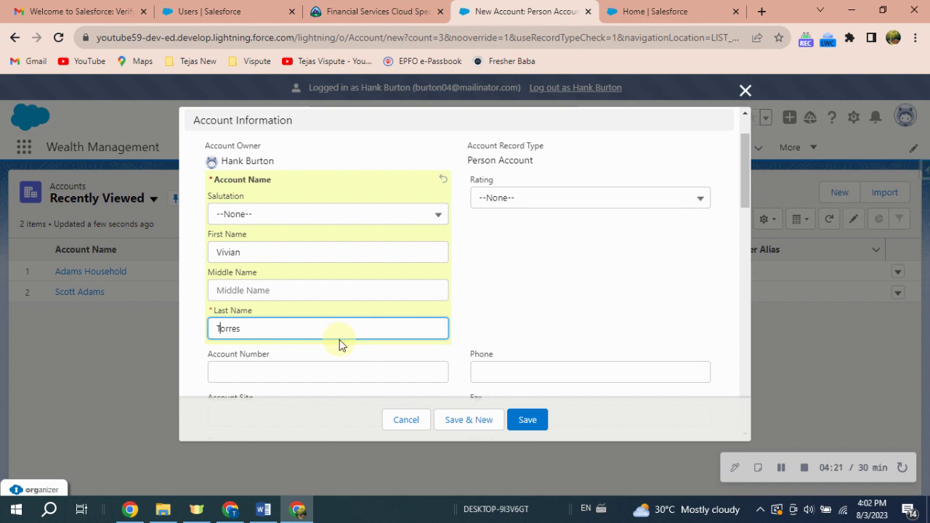
{"action": "left_click", "coordinate": [535, 422]}
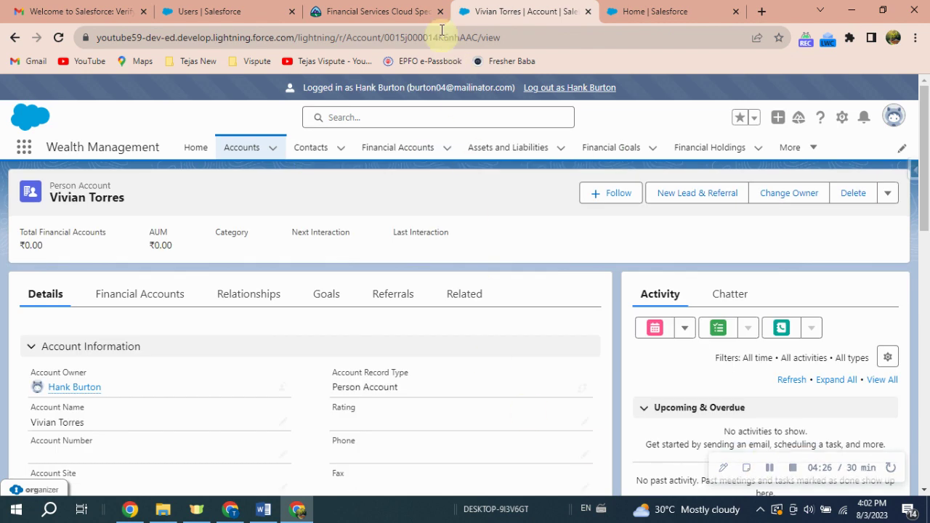
Create a new account of the Household record type, using the couple's household name copied from the challenge text, and save it
{"action": "left_click", "coordinate": [392, 12]}
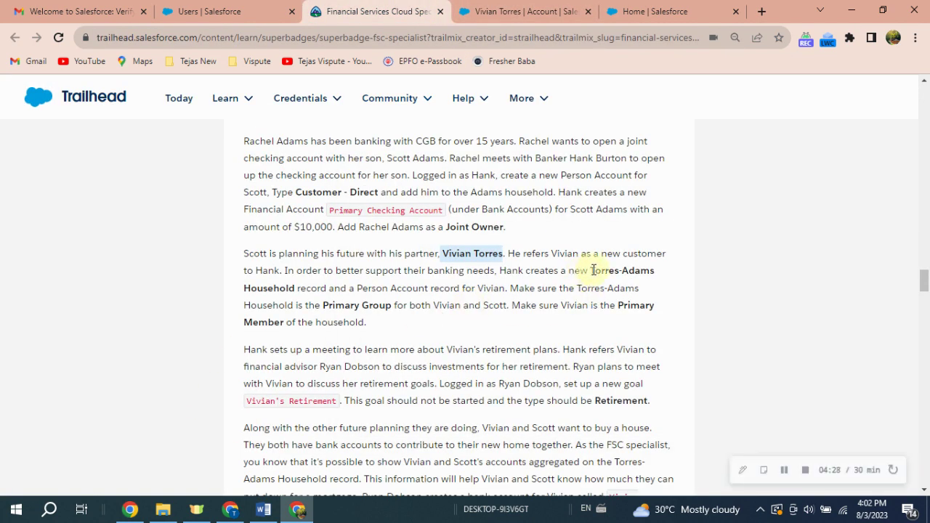
{"action": "left_click_drag", "start_coordinate": [590, 270], "coordinate": [297, 290]}
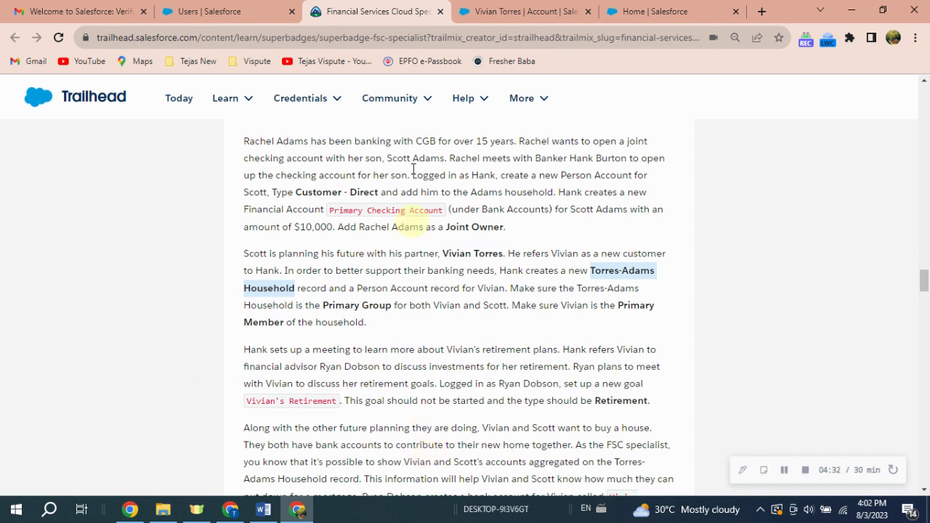
{"action": "left_click", "coordinate": [511, 10]}
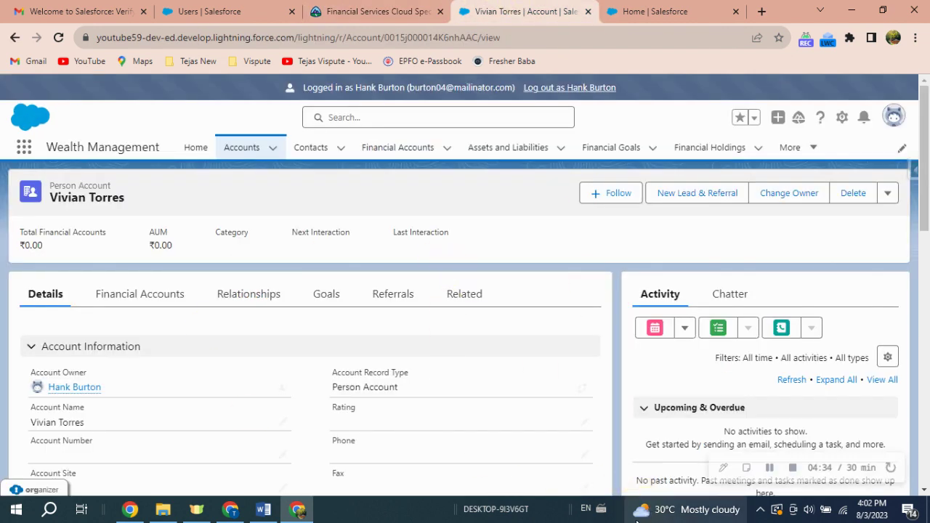
{"action": "left_click", "coordinate": [272, 151]}
{"action": "left_click", "coordinate": [276, 179]}
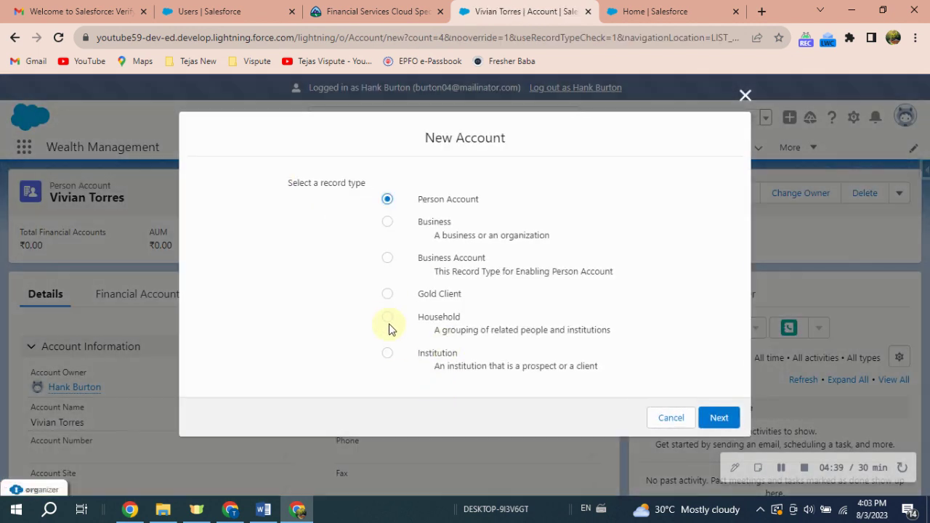
{"action": "left_click", "coordinate": [387, 317]}
{"action": "left_click", "coordinate": [716, 419]}
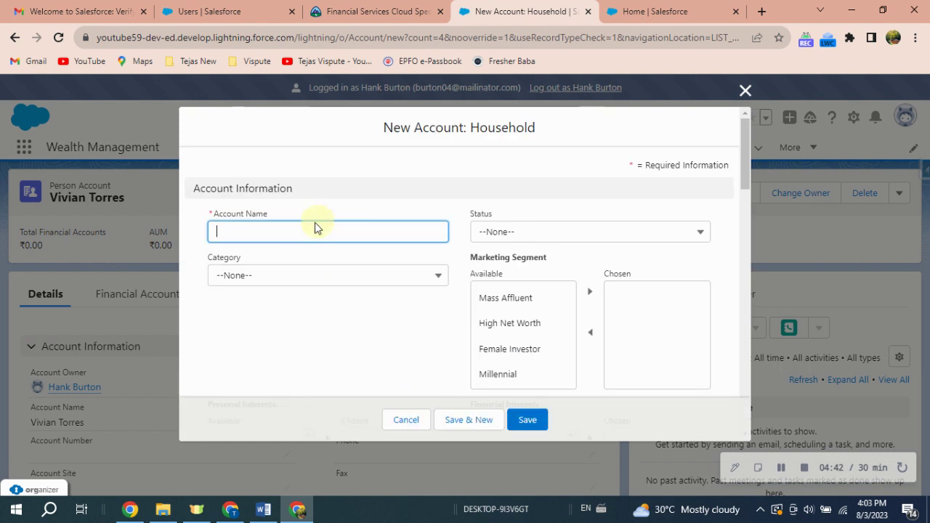
{"action": "key", "text": "ctrl+v"}
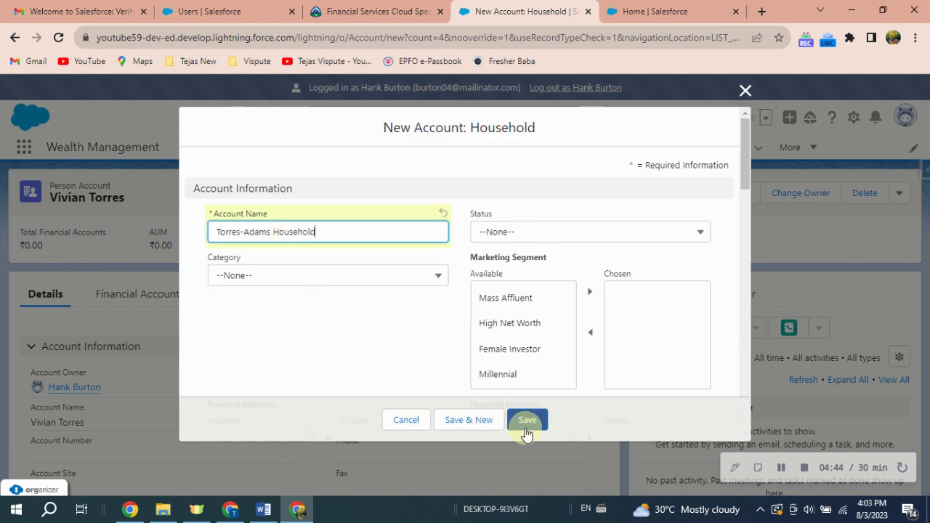
{"action": "left_click", "coordinate": [222, 231]}
{"action": "left_click", "coordinate": [508, 426]}
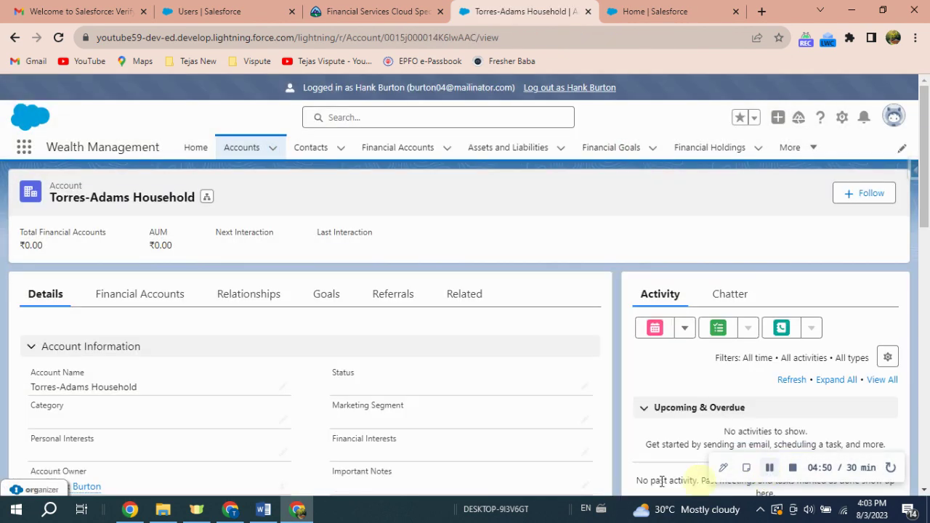
Edit the couple's household group and add the newly created partner as a member with Primary Member and Primary Group enabled
{"action": "left_click", "coordinate": [266, 302]}
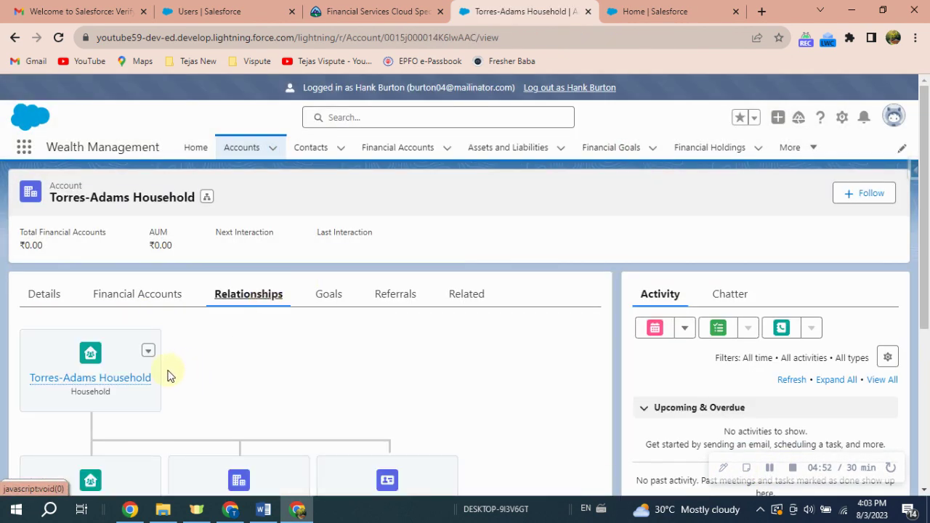
{"action": "left_click", "coordinate": [149, 352]}
{"action": "left_click", "coordinate": [164, 373]}
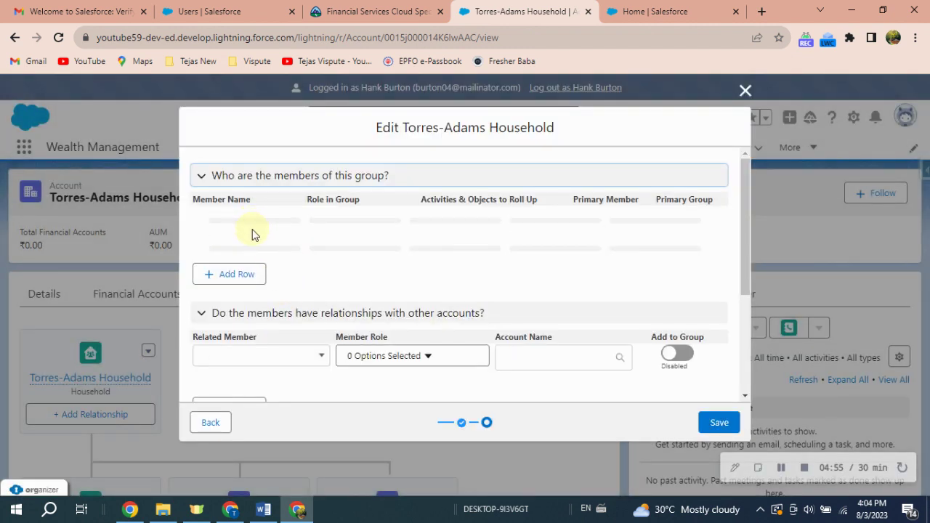
{"action": "left_click", "coordinate": [247, 221]}
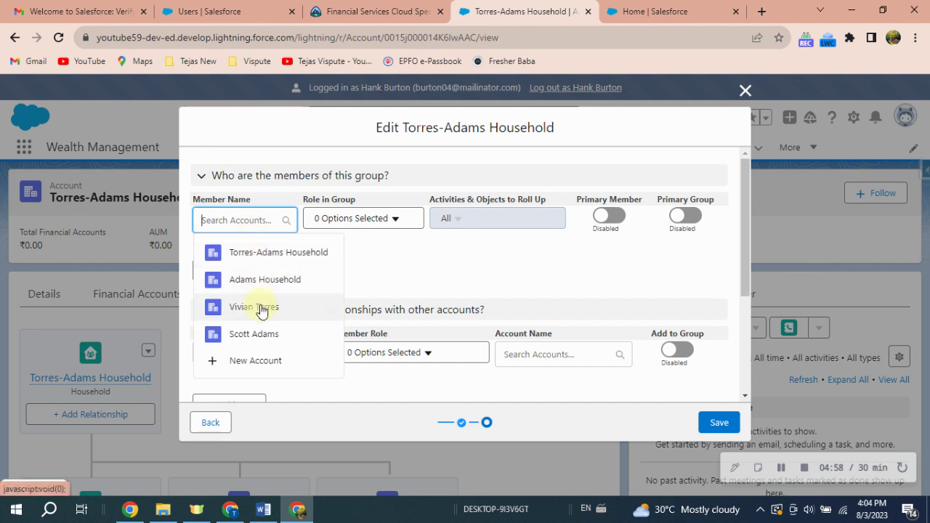
{"action": "left_click", "coordinate": [262, 309]}
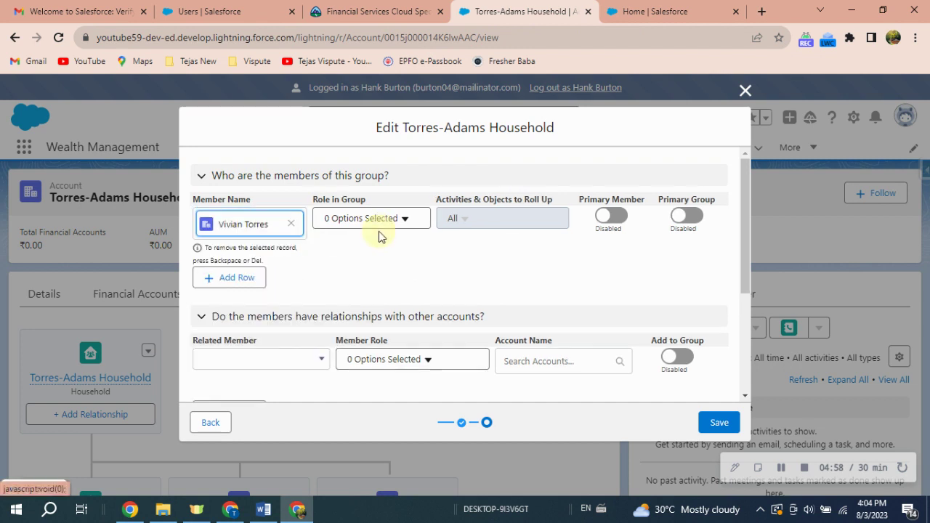
{"action": "left_click", "coordinate": [687, 225]}
{"action": "left_click", "coordinate": [613, 220]}
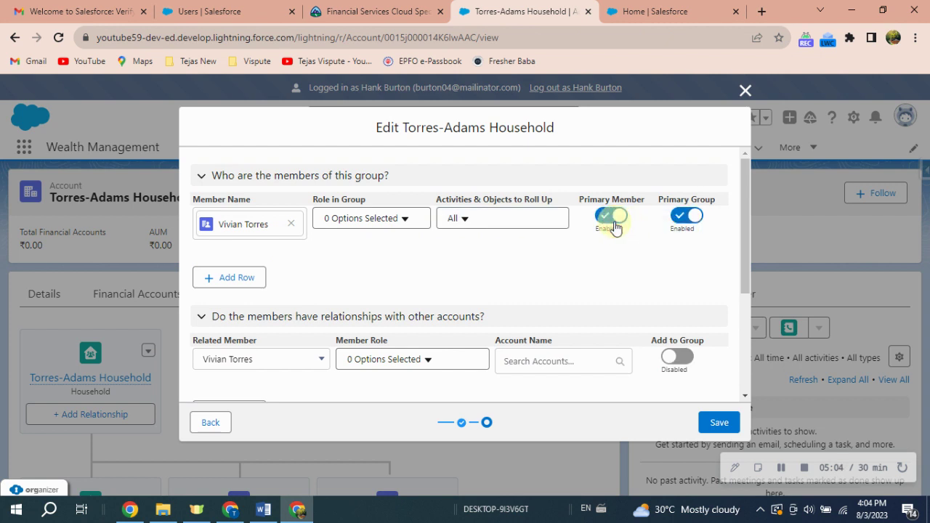
Select all options under Activities & Objects to Roll Up for the household's primary member
{"action": "left_click", "coordinate": [498, 224]}
{"action": "left_click", "coordinate": [480, 243]}
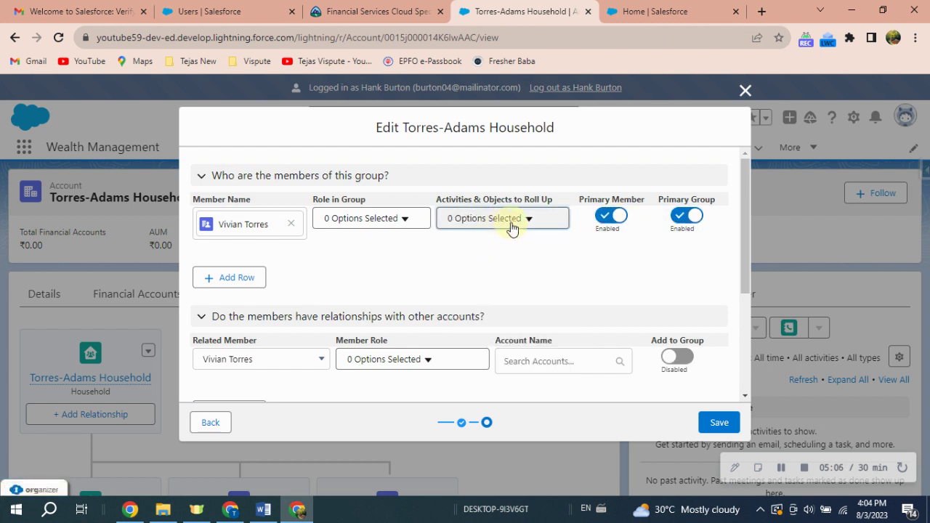
{"action": "left_click", "coordinate": [501, 222]}
{"action": "left_click", "coordinate": [466, 242]}
{"action": "left_click", "coordinate": [515, 228]}
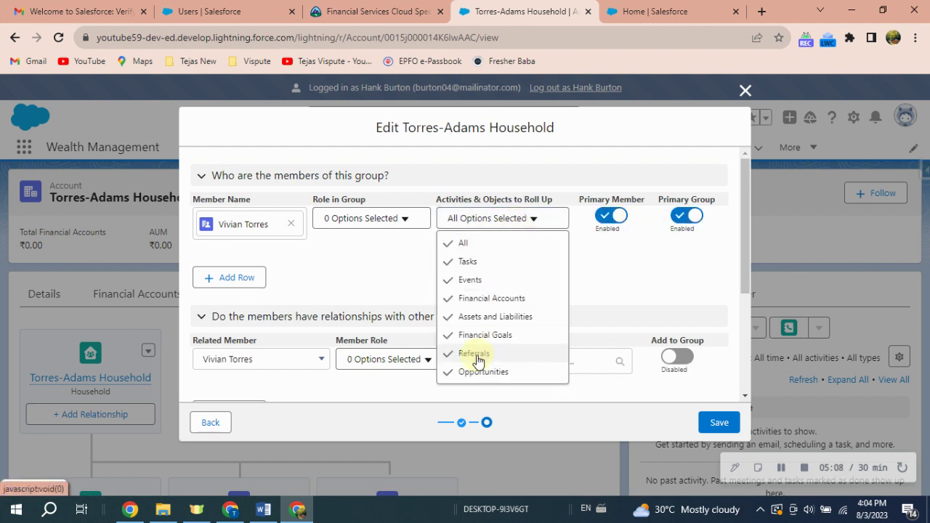
Add a second member row for the customer who holds the bank account and enable Primary Group for that member
{"action": "left_click", "coordinate": [231, 278]}
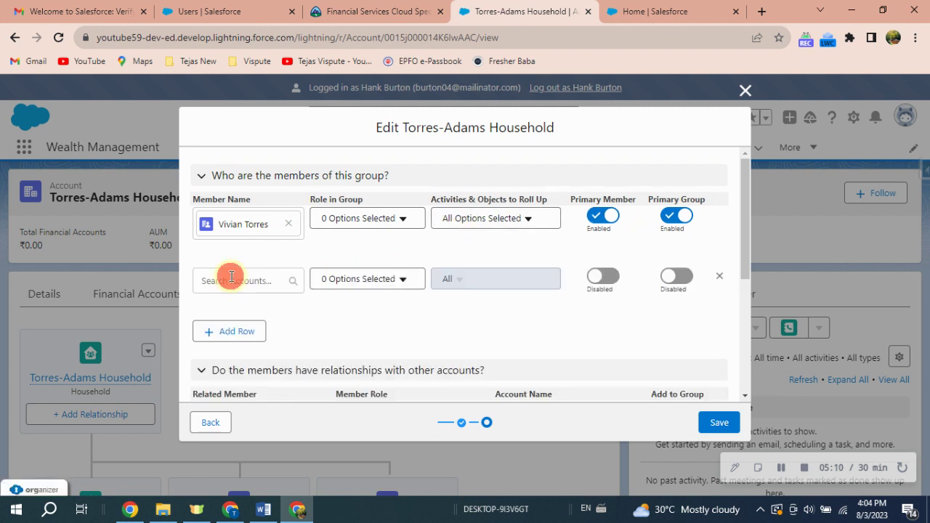
{"action": "left_click", "coordinate": [230, 276]}
{"action": "left_click", "coordinate": [257, 387]}
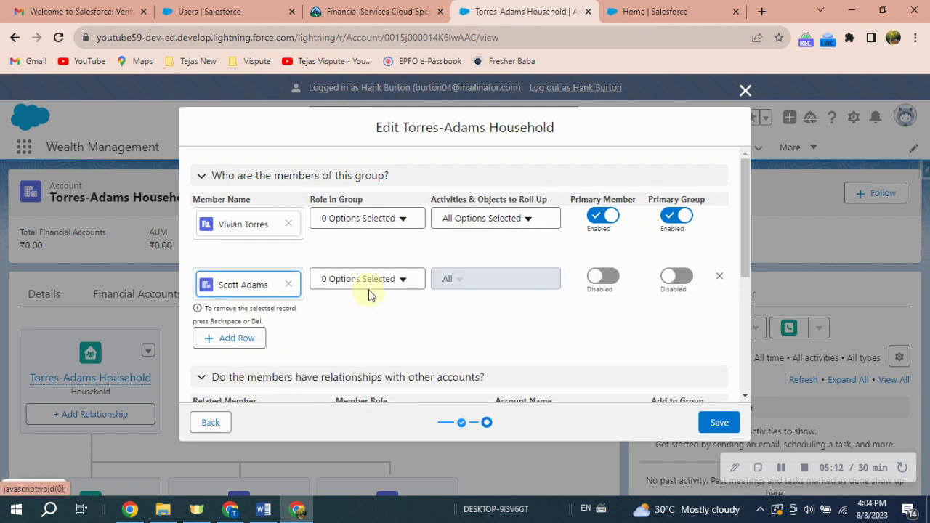
{"action": "left_click", "coordinate": [675, 276]}
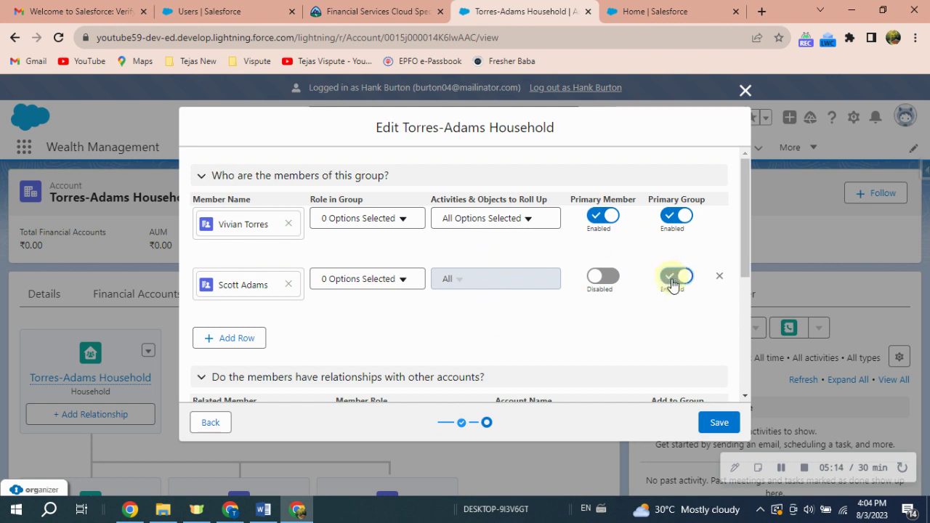
Select all activities and objects to roll up for the second member, disable that member's Primary Group, and save the household
{"action": "left_click", "coordinate": [515, 280]}
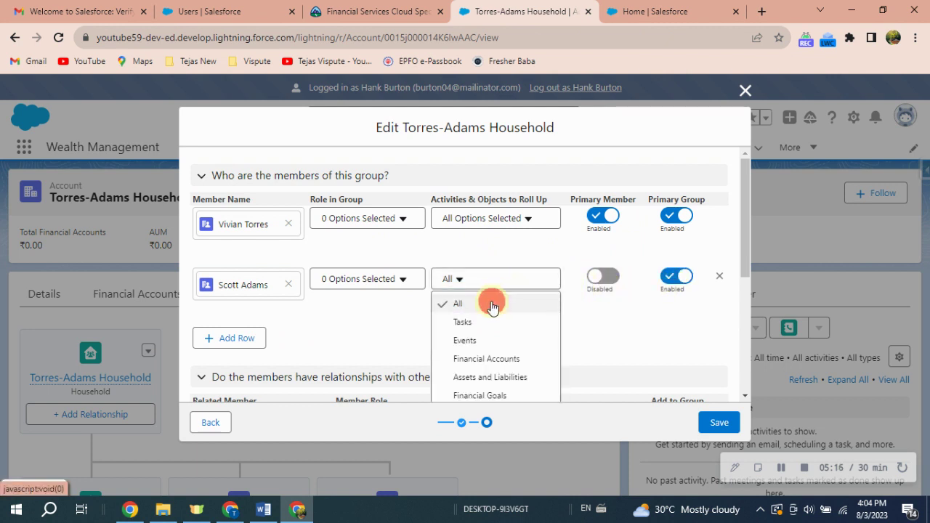
{"action": "left_click", "coordinate": [492, 306]}
{"action": "left_click", "coordinate": [499, 278]}
{"action": "left_click", "coordinate": [460, 303]}
{"action": "left_click", "coordinate": [518, 287]}
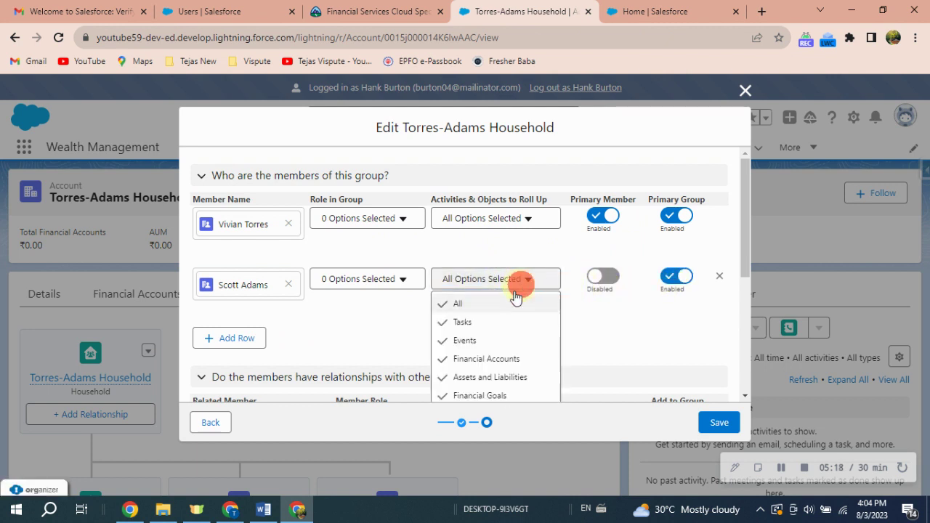
{"action": "left_click", "coordinate": [520, 277]}
{"action": "left_click", "coordinate": [675, 274]}
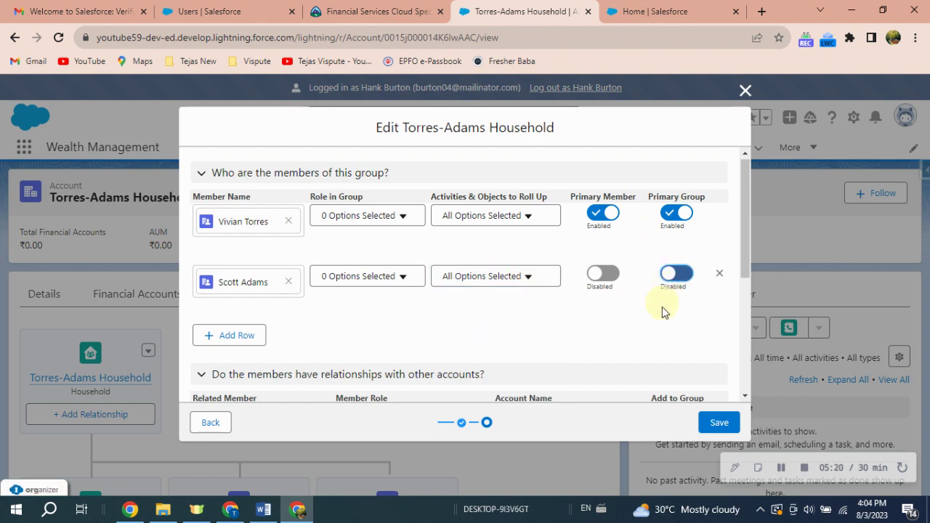
{"action": "left_click", "coordinate": [724, 429]}
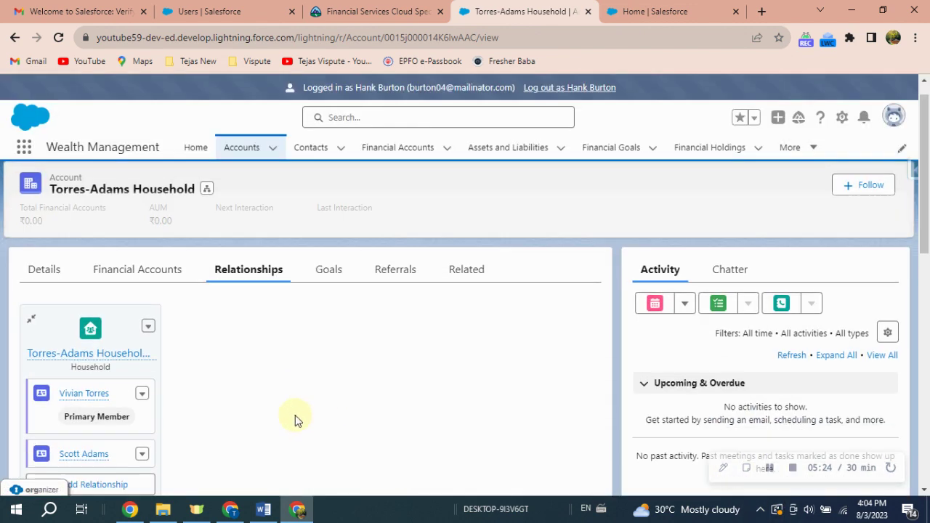
From the second member's relationships, edit that customer's older household, disable Primary Group for the customer, and save
{"action": "scroll", "coordinate": [295, 417], "scroll_direction": "down", "scroll_amount": 3}
{"action": "left_click", "coordinate": [73, 275]}
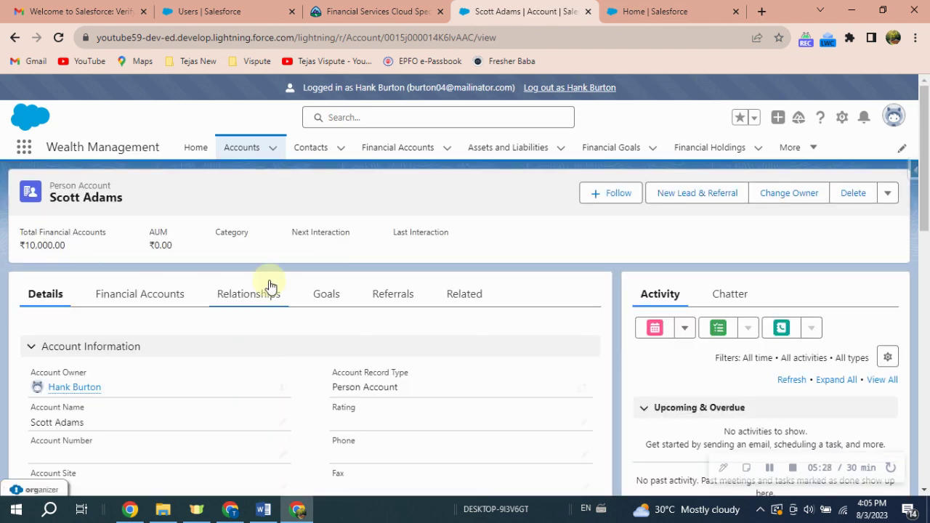
{"action": "left_click", "coordinate": [271, 285]}
{"action": "scroll", "coordinate": [206, 346], "scroll_direction": "down", "scroll_amount": 3}
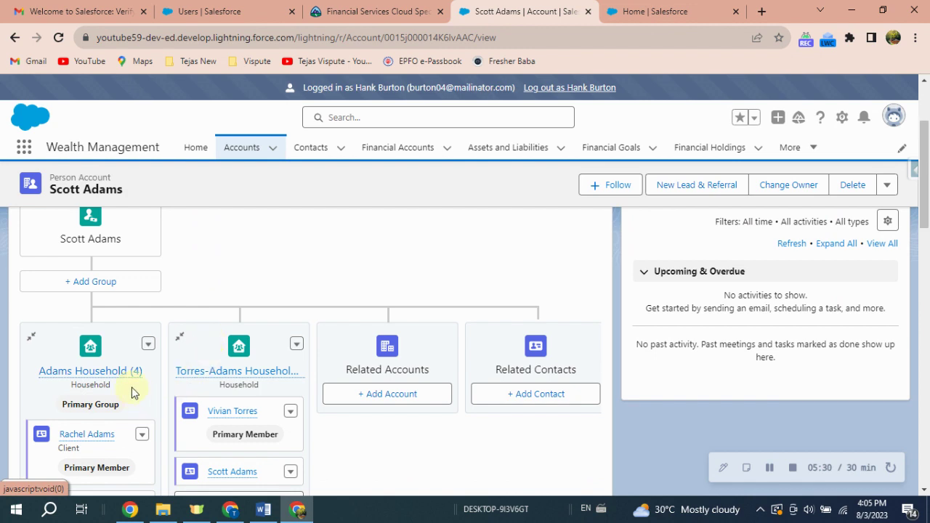
{"action": "left_click", "coordinate": [149, 349]}
{"action": "left_click", "coordinate": [169, 364]}
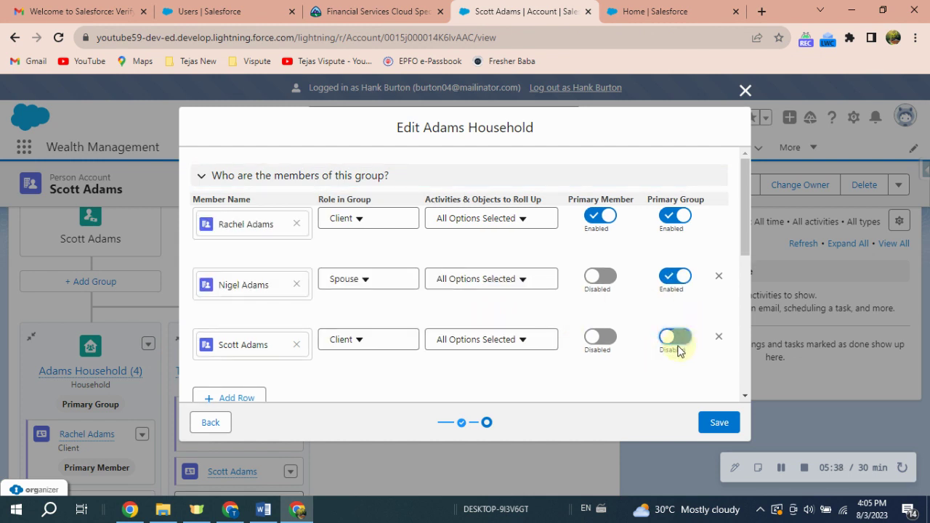
{"action": "left_click", "coordinate": [676, 347]}
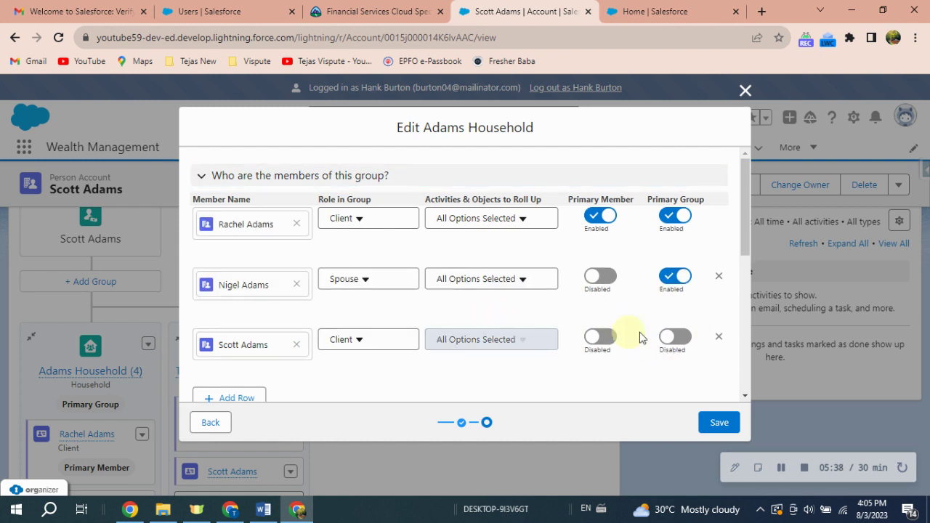
{"action": "left_click", "coordinate": [716, 425]}
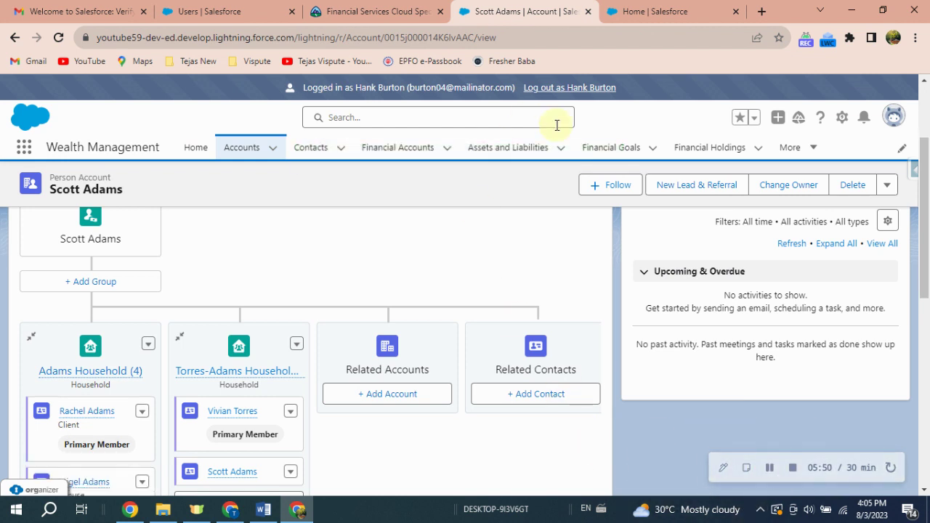
Log out of the personal banker's user session
{"action": "left_click_drag", "start_coordinate": [249, 79], "coordinate": [604, 89]}
{"action": "left_click", "coordinate": [666, 124]}
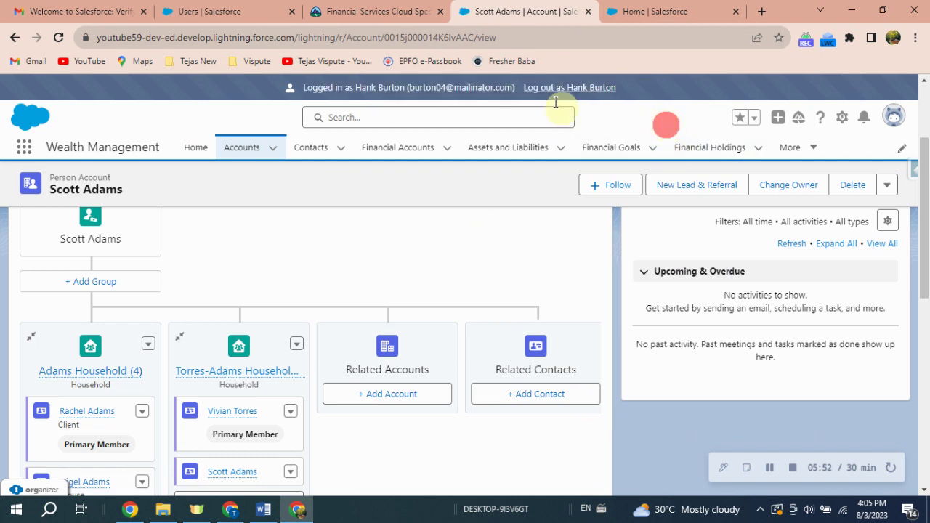
{"action": "left_click", "coordinate": [553, 87]}
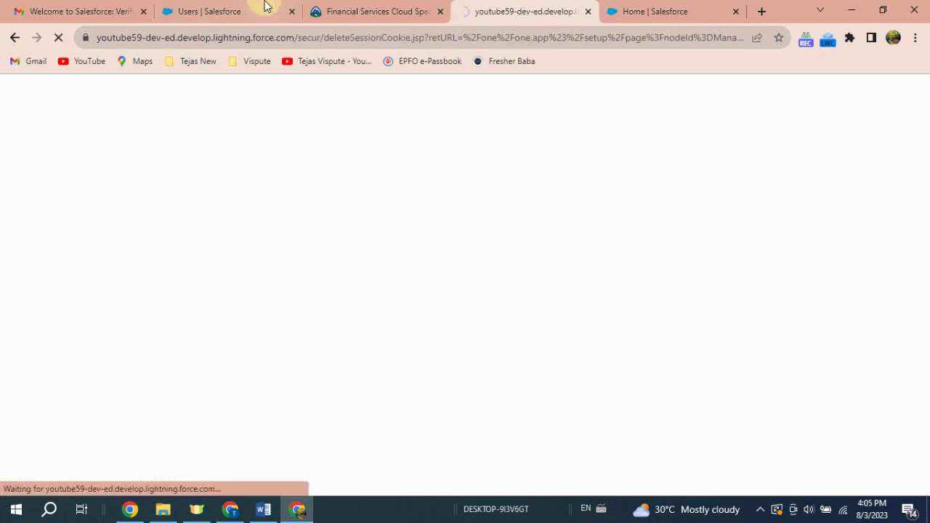
Log back in as the admin with the saved account password, accept the org reminder, and postpone the mobile phone registration
{"action": "left_click", "coordinate": [266, 9]}
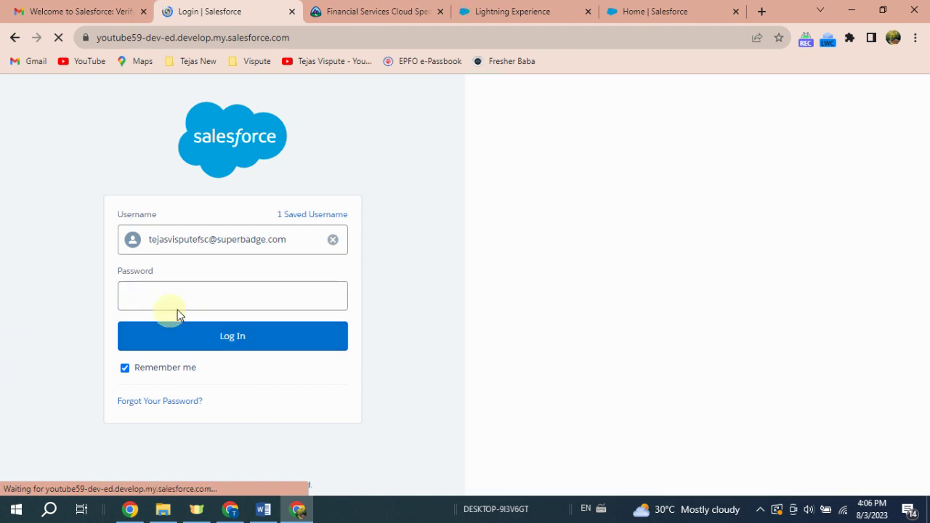
{"action": "left_click", "coordinate": [232, 299]}
{"action": "left_click", "coordinate": [436, 302]}
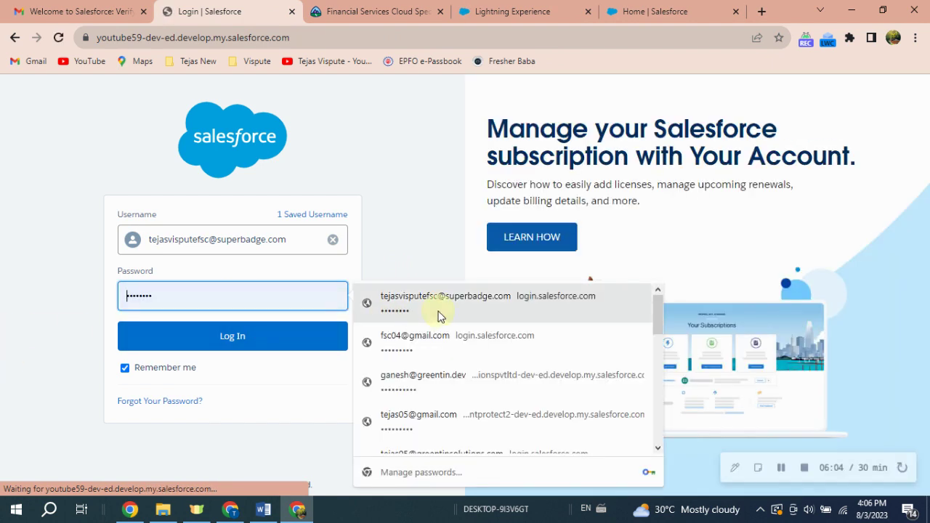
{"action": "left_click", "coordinate": [248, 342]}
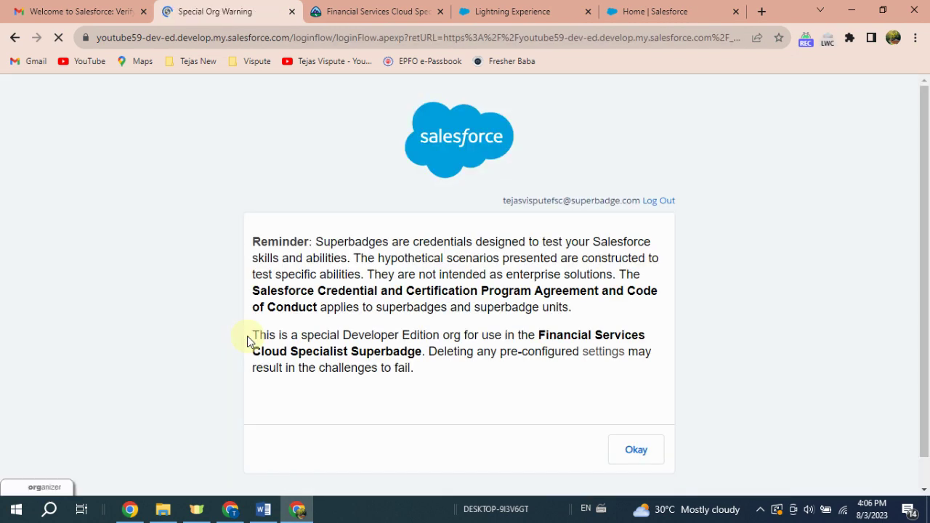
{"action": "left_click", "coordinate": [635, 453]}
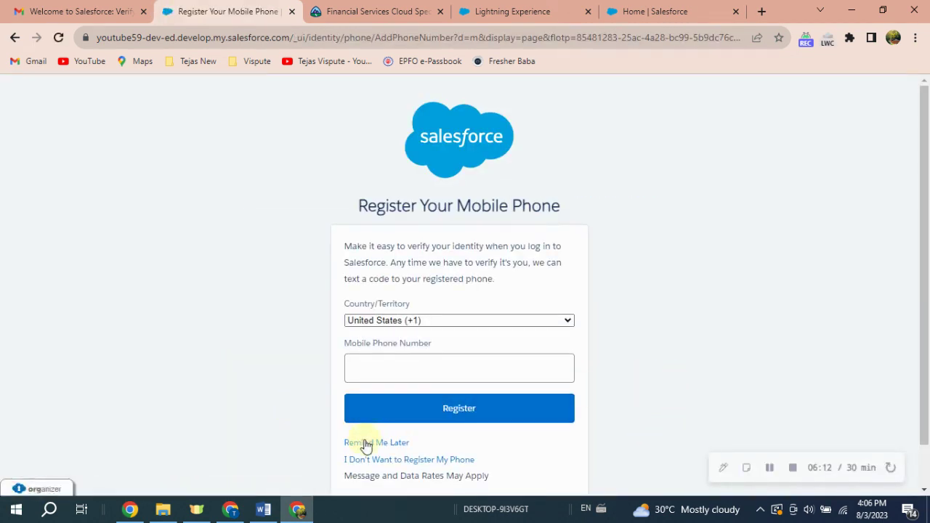
{"action": "left_click", "coordinate": [366, 443]}
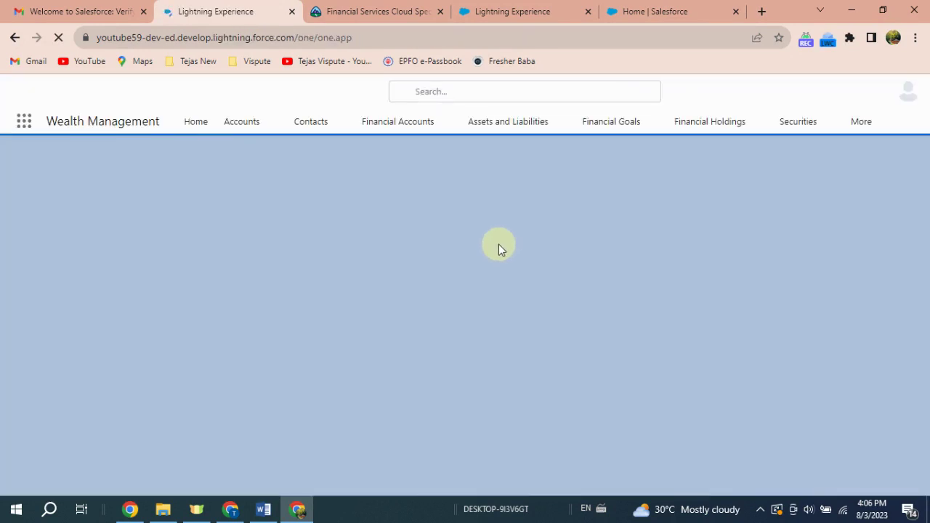
Return to the Trailhead superbadge page, launch the developer org from its challenge section, and close the old Salesforce tabs
{"action": "left_click", "coordinate": [407, 15]}
{"action": "scroll", "coordinate": [389, 365], "scroll_direction": "up", "scroll_amount": 15}
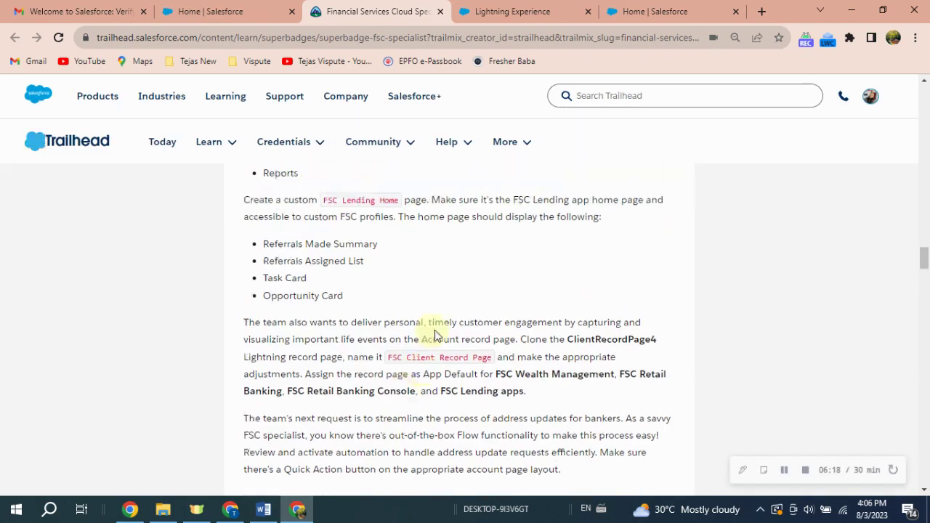
{"action": "scroll", "coordinate": [463, 340], "scroll_direction": "up", "scroll_amount": 15}
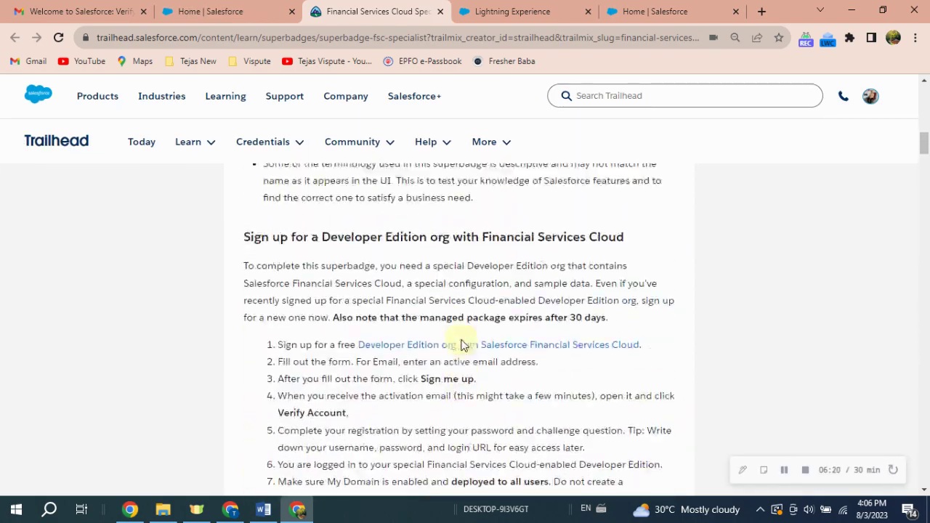
{"action": "scroll", "coordinate": [465, 345], "scroll_direction": "down", "scroll_amount": 10}
{"action": "scroll", "coordinate": [469, 352], "scroll_direction": "down", "scroll_amount": 15}
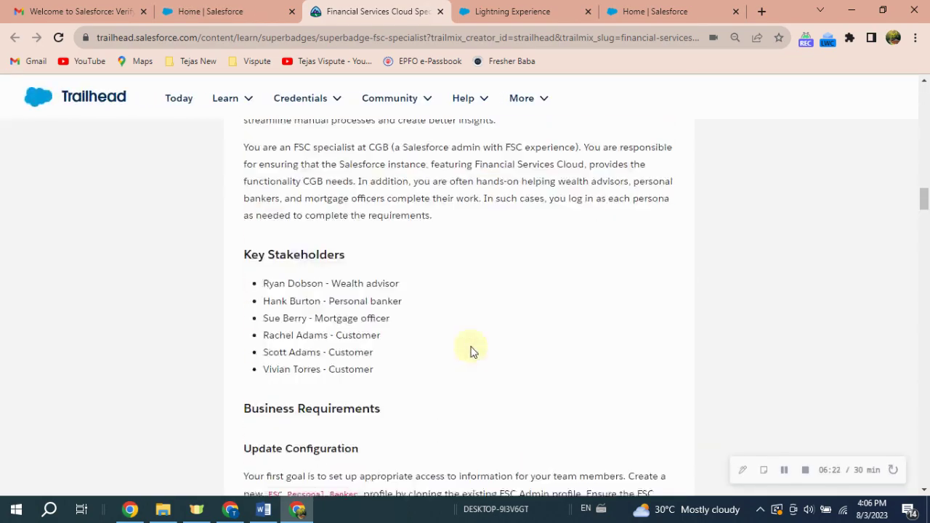
{"action": "scroll", "coordinate": [472, 348], "scroll_direction": "down", "scroll_amount": 15}
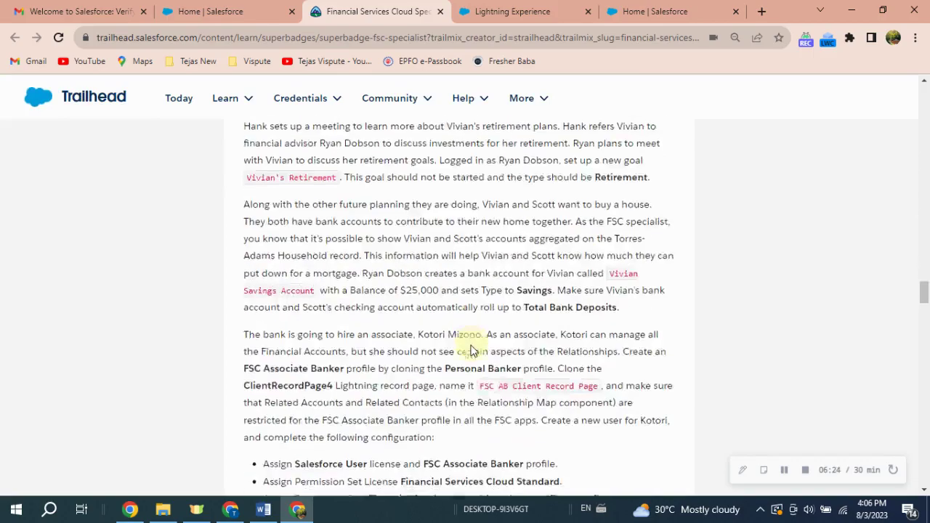
{"action": "scroll", "coordinate": [467, 339], "scroll_direction": "down", "scroll_amount": 6}
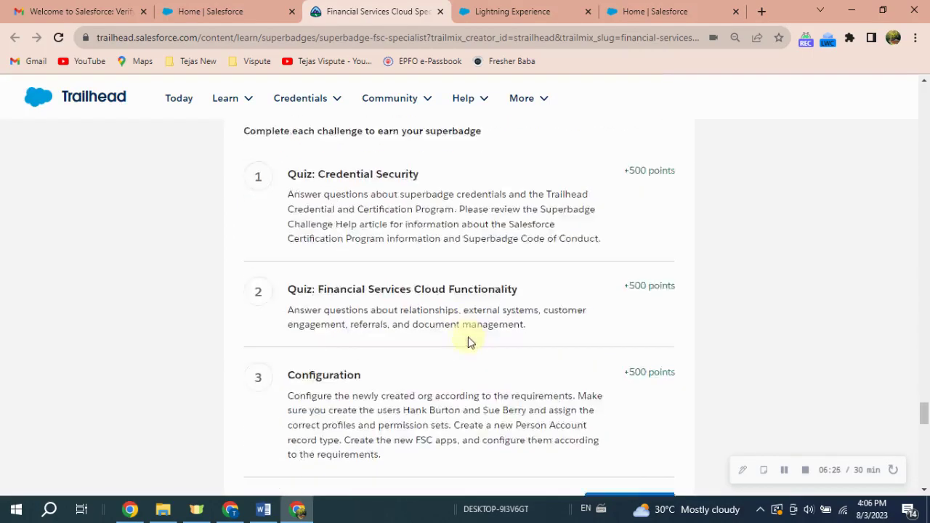
{"action": "scroll", "coordinate": [467, 338], "scroll_direction": "up", "scroll_amount": 6}
{"action": "scroll", "coordinate": [415, 363], "scroll_direction": "down", "scroll_amount": 3}
{"action": "left_click_drag", "start_coordinate": [238, 281], "coordinate": [598, 289]}
{"action": "left_click", "coordinate": [663, 282]}
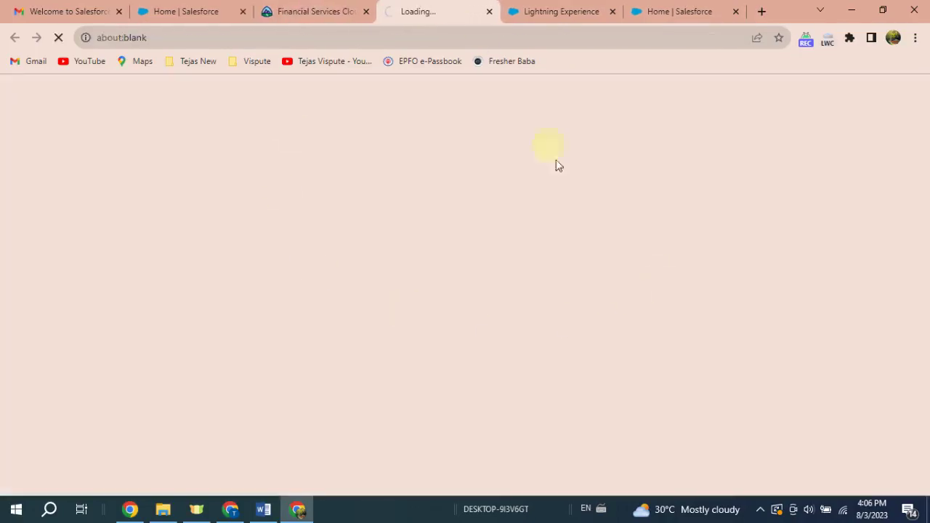
{"action": "left_click", "coordinate": [320, 12]}
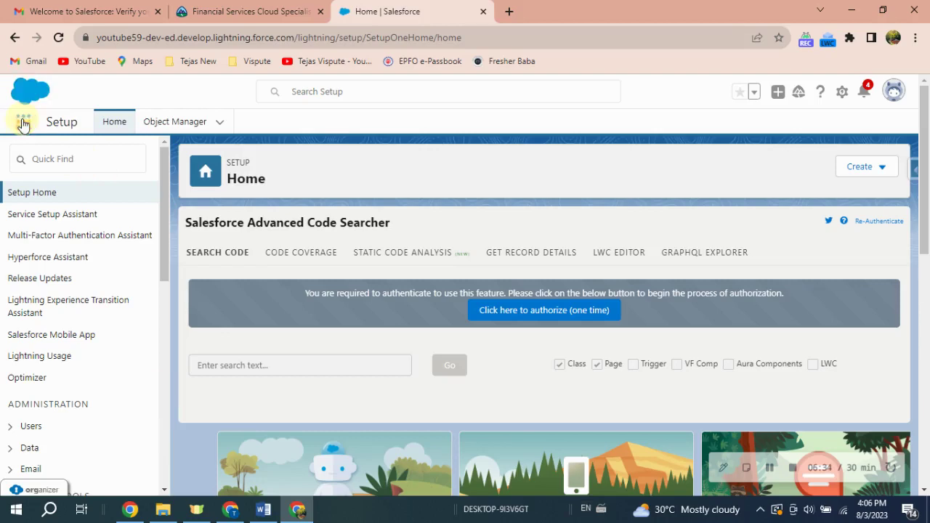
Find the Wealth Management app and open it in a new browser tab
{"action": "left_click", "coordinate": [23, 121]}
{"action": "type", "text": "we"}
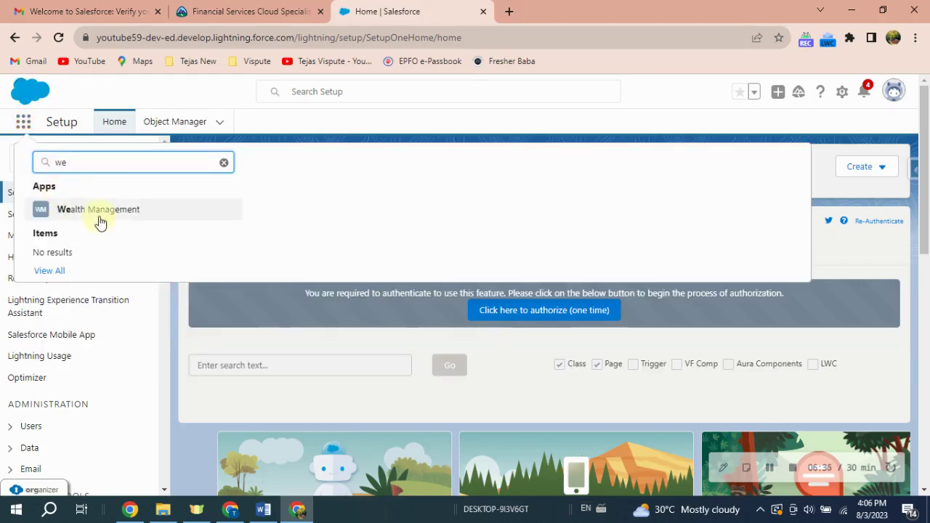
{"action": "right_click", "coordinate": [100, 215]}
{"action": "left_click", "coordinate": [138, 226]}
{"action": "left_click", "coordinate": [508, 12]}
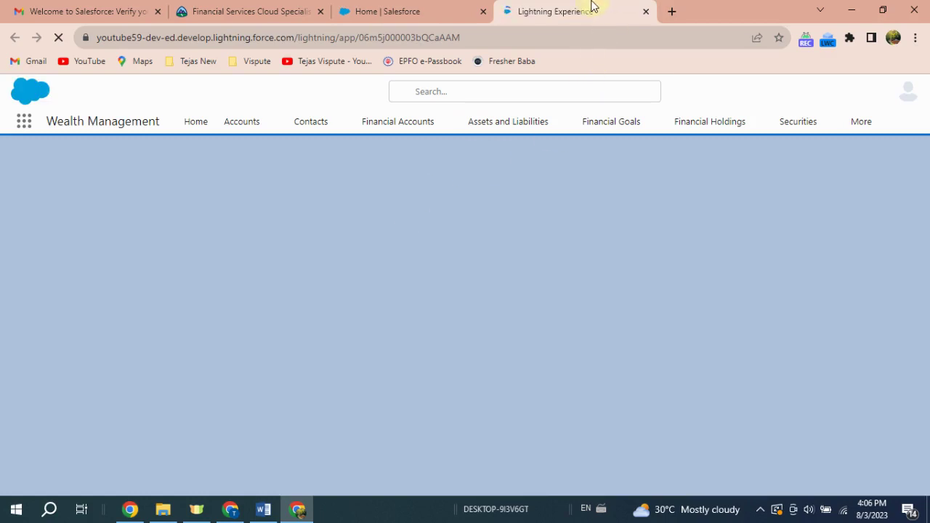
Show the All Accounts list in Wealth Management and open the person account of the client with type Customer - Direct
{"action": "left_click_drag", "start_coordinate": [582, 5], "coordinate": [442, 5]}
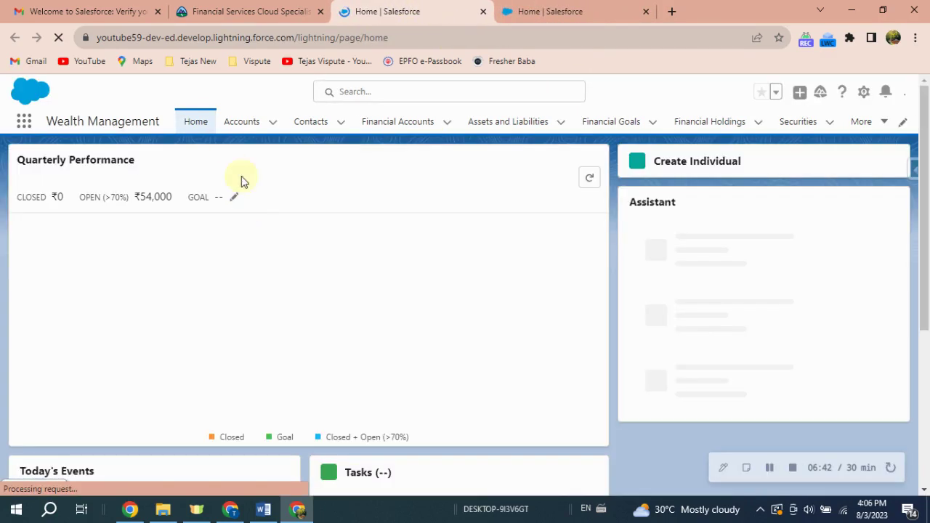
{"action": "left_click", "coordinate": [248, 116]}
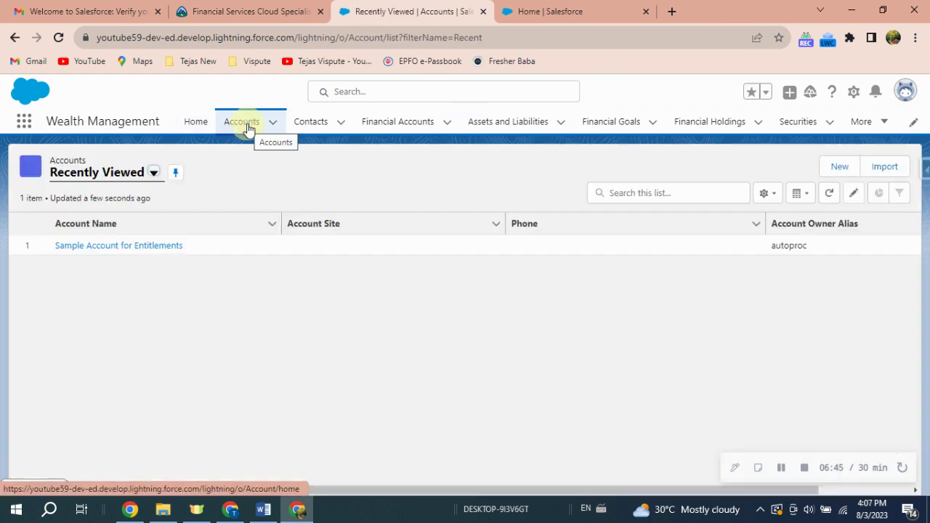
{"action": "left_click", "coordinate": [154, 172]}
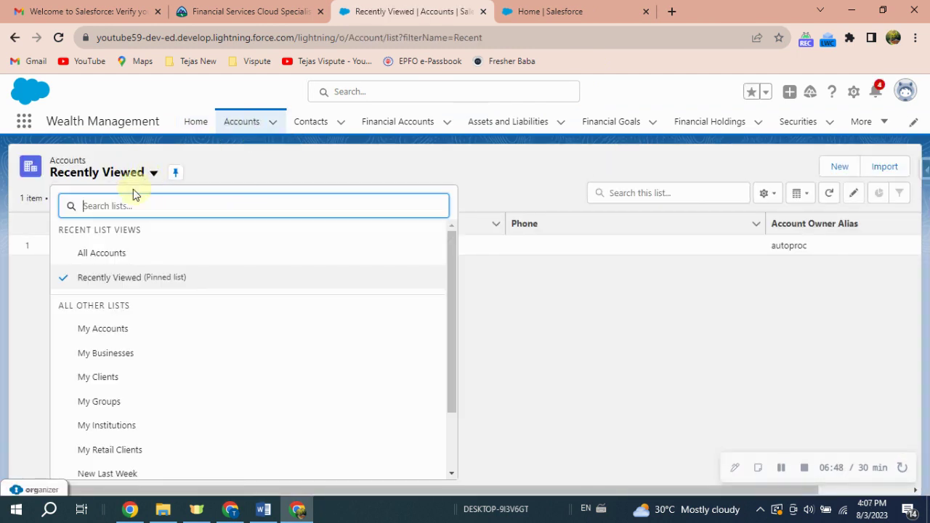
{"action": "left_click", "coordinate": [106, 260]}
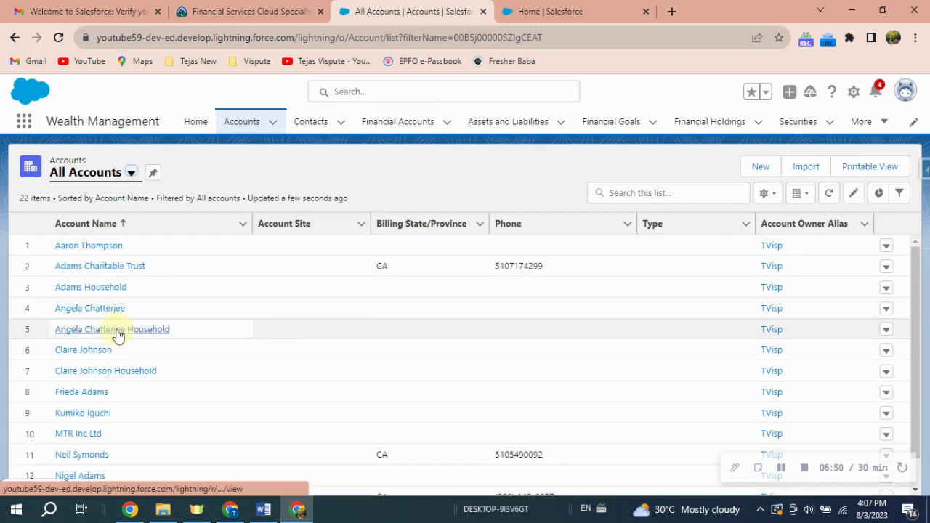
{"action": "scroll", "coordinate": [118, 334], "scroll_direction": "down", "scroll_amount": 5}
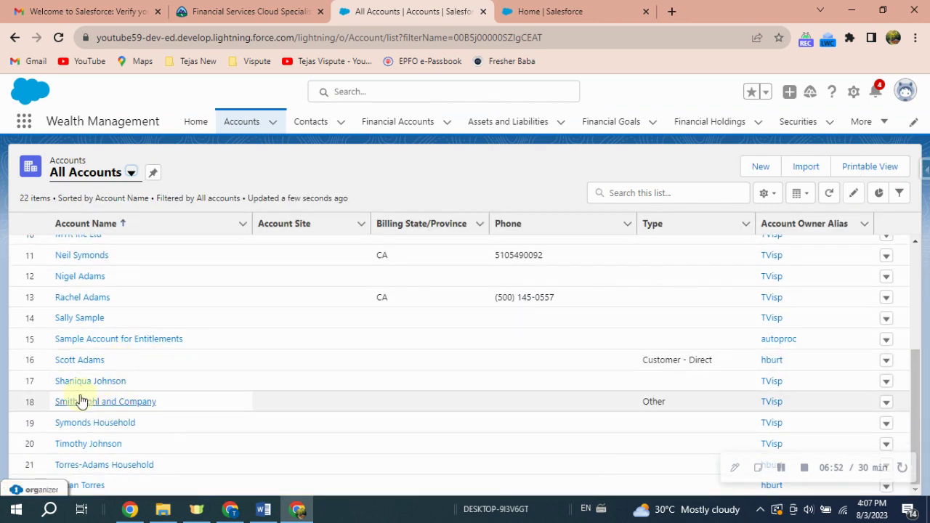
{"action": "left_click", "coordinate": [98, 361]}
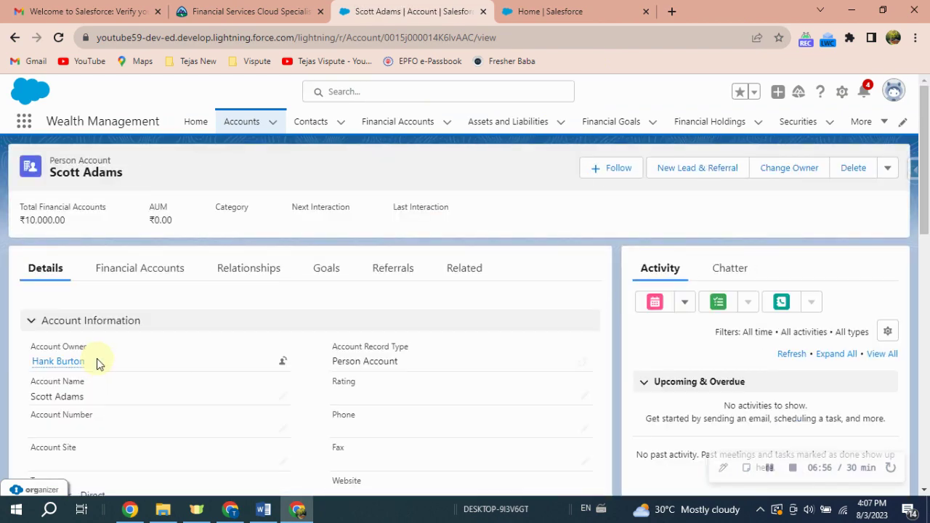
From this client's relationships, edit the couple's household to enable Primary Group for the second member and save it
{"action": "mouse_move", "coordinate": [97, 362]}
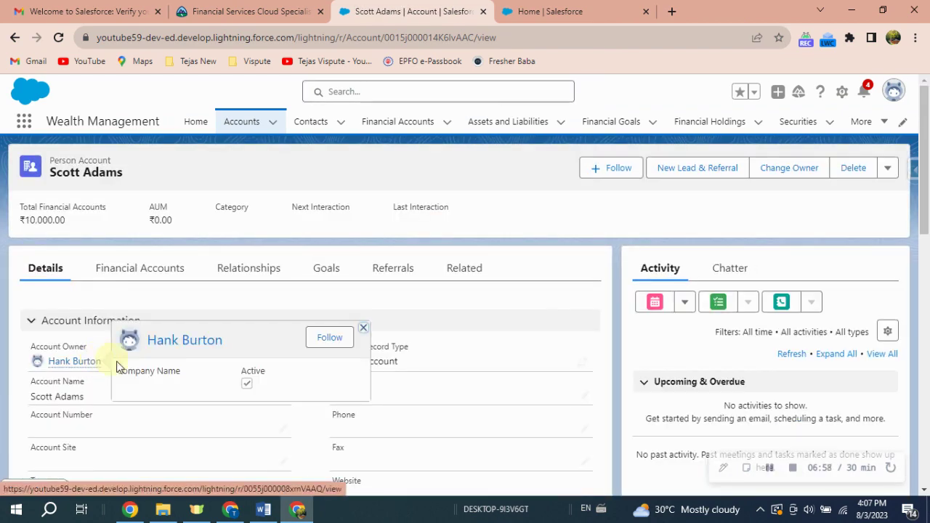
{"action": "left_click", "coordinate": [267, 270]}
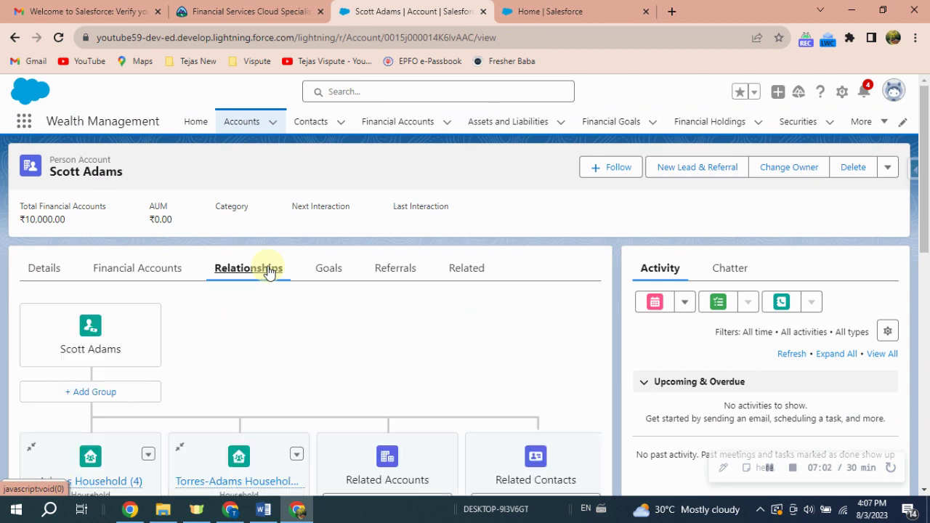
{"action": "scroll", "coordinate": [218, 442], "scroll_direction": "down", "scroll_amount": 2}
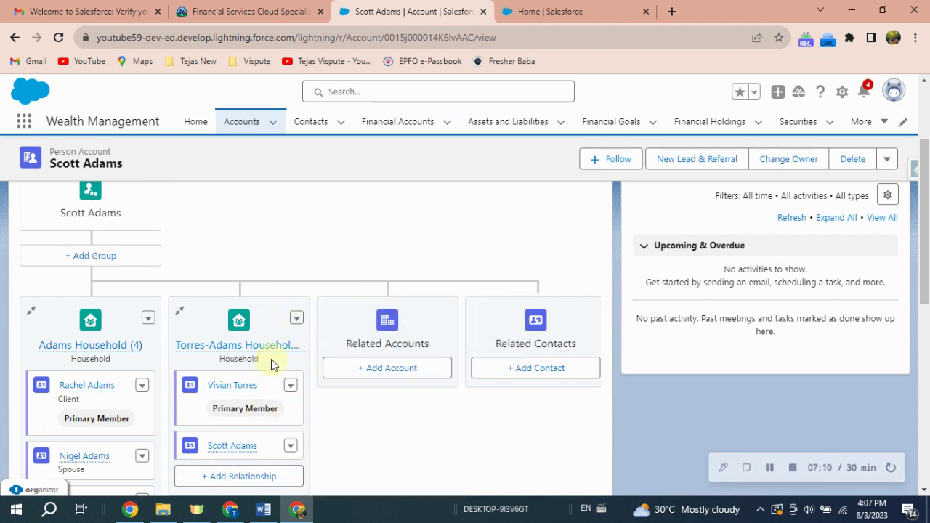
{"action": "left_click", "coordinate": [295, 320]}
{"action": "left_click", "coordinate": [312, 337]}
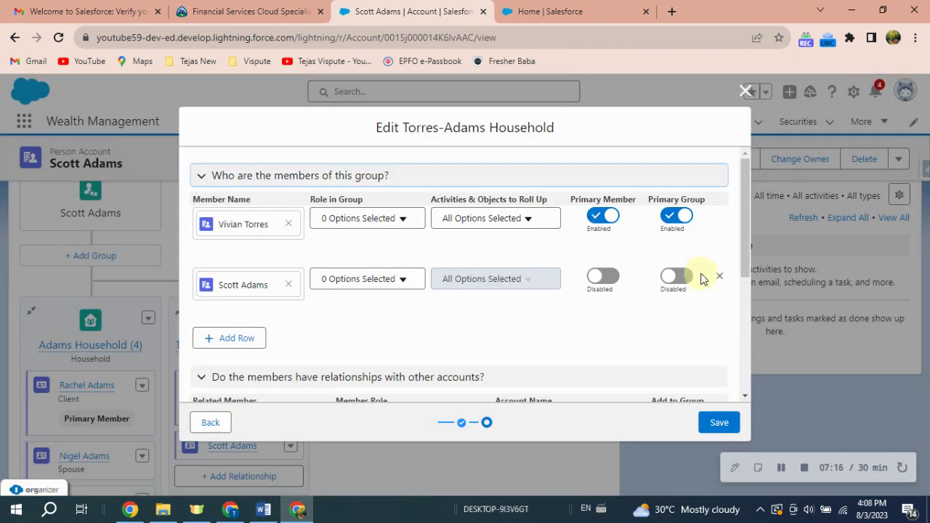
{"action": "left_click", "coordinate": [672, 282]}
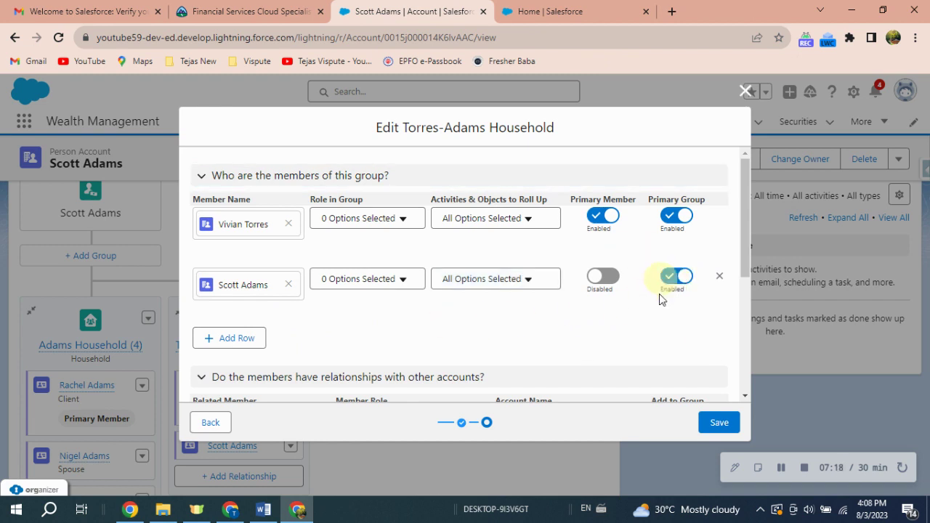
{"action": "left_click_drag", "start_coordinate": [365, 121], "coordinate": [581, 128]}
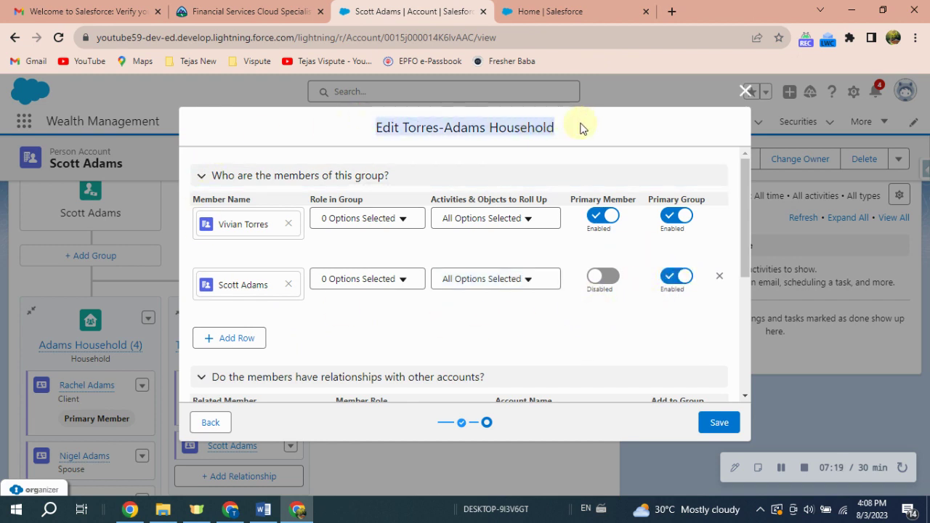
{"action": "left_click", "coordinate": [716, 422]}
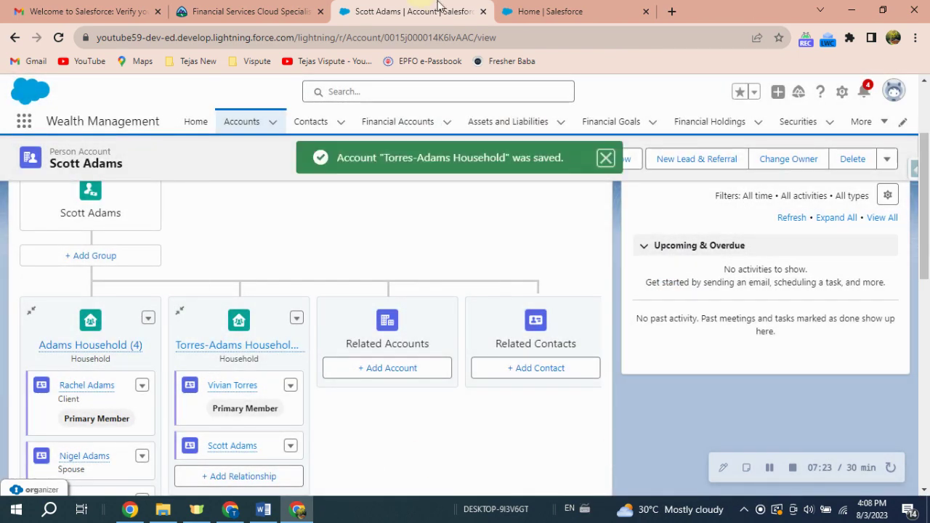
Find the Users list in Setup and log in as the FSC Wealth Advisor user, opening that session
{"action": "left_click", "coordinate": [589, 6]}
{"action": "left_click", "coordinate": [307, 129]}
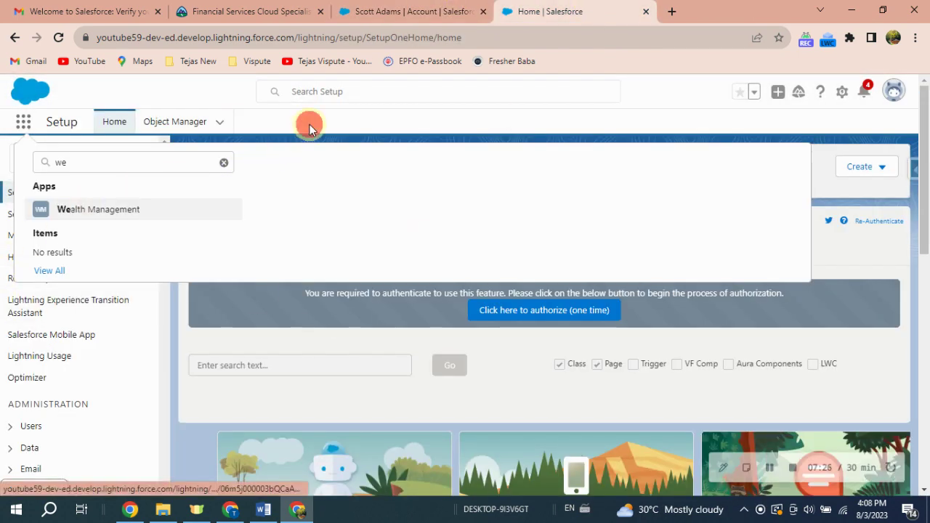
{"action": "left_click", "coordinate": [121, 162]}
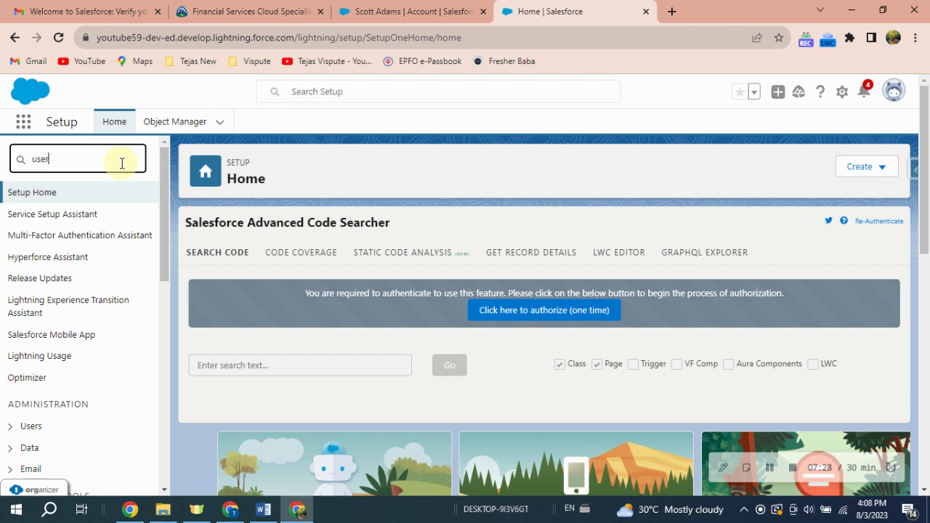
{"action": "left_click", "coordinate": [57, 368]}
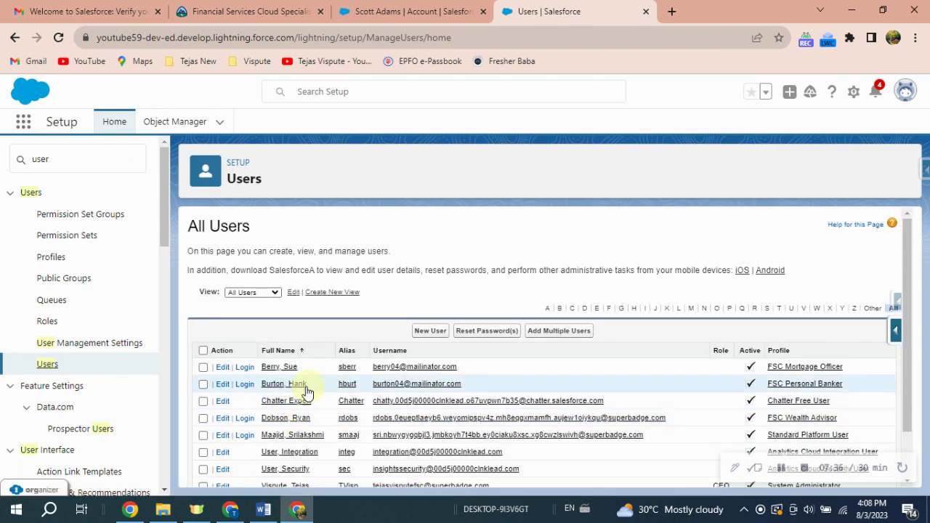
{"action": "scroll", "coordinate": [320, 405], "scroll_direction": "down", "scroll_amount": 1}
{"action": "scroll", "coordinate": [320, 404], "scroll_direction": "down", "scroll_amount": 1}
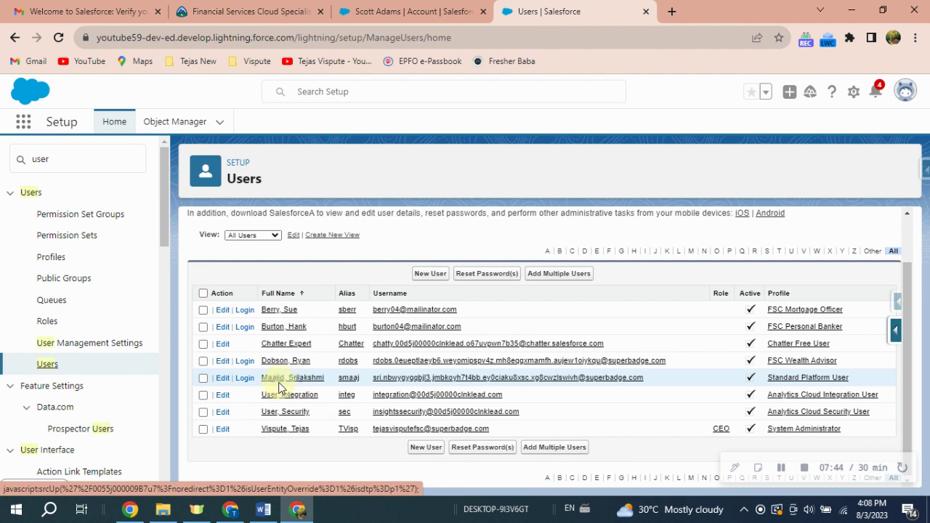
{"action": "left_click", "coordinate": [245, 361]}
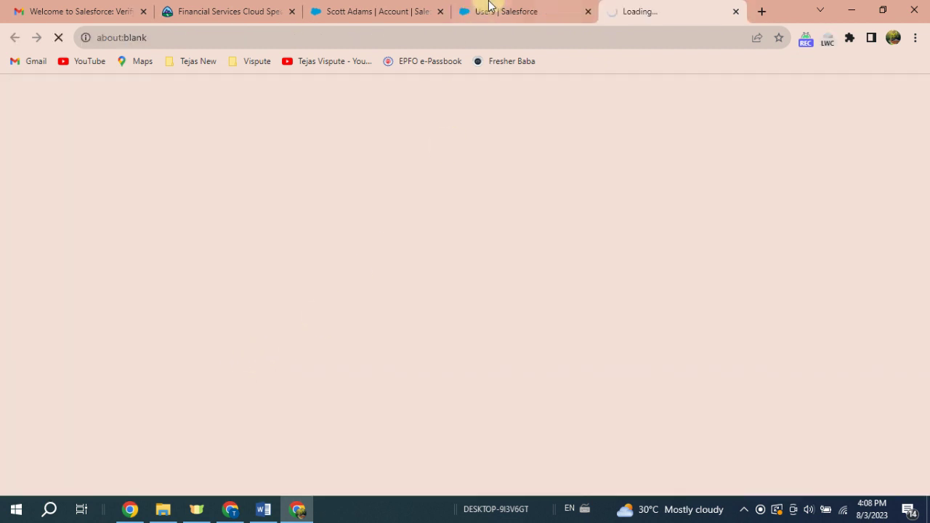
{"action": "left_click", "coordinate": [490, 9]}
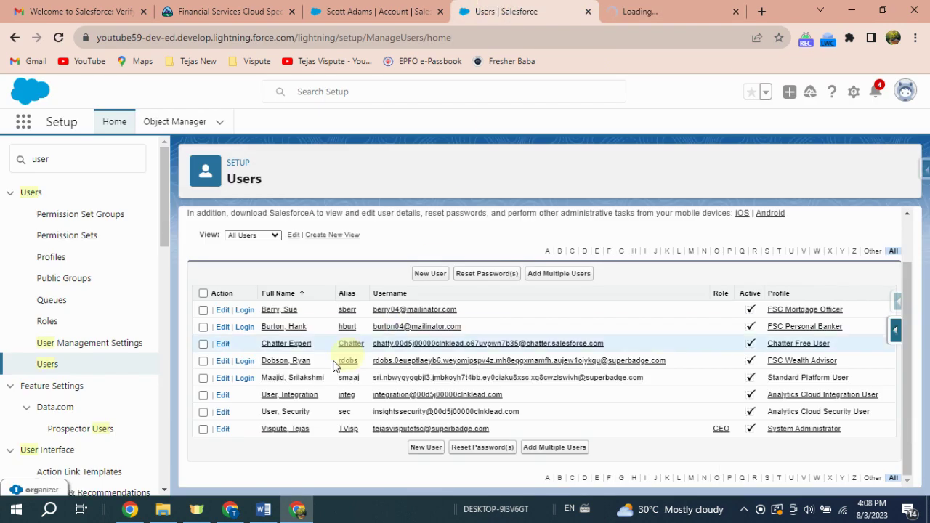
{"action": "left_click", "coordinate": [204, 362]}
{"action": "left_click", "coordinate": [676, 10]}
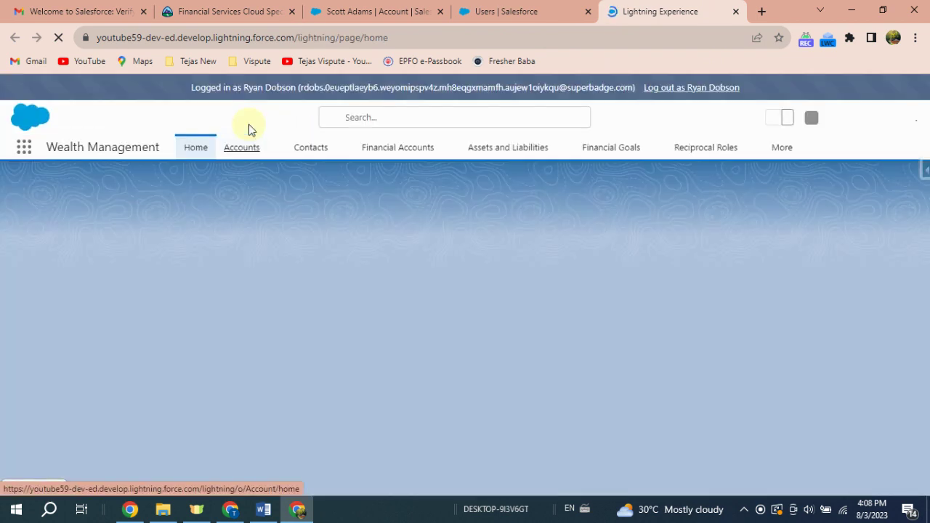
Show the All Accounts list in the wealth advisor's session and dismiss the Go Mobile prompt
{"action": "left_click", "coordinate": [240, 148]}
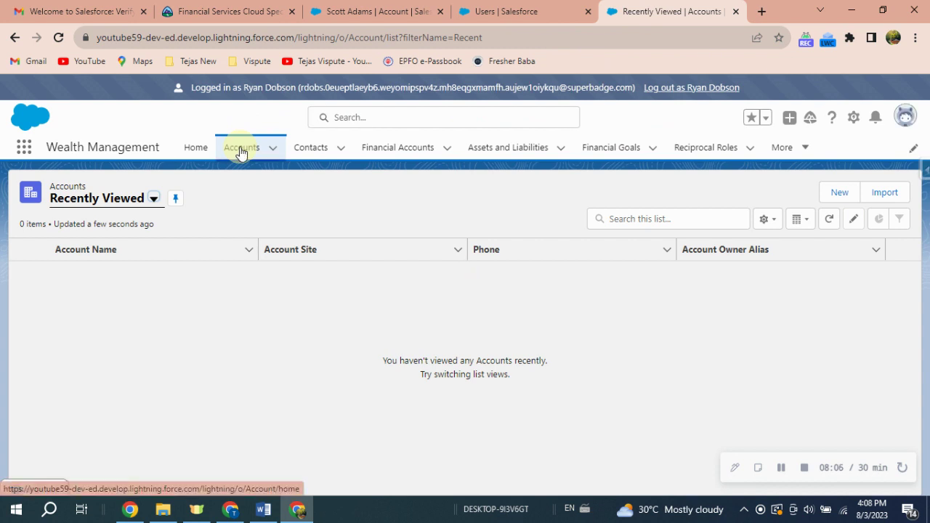
{"action": "left_click", "coordinate": [240, 147]}
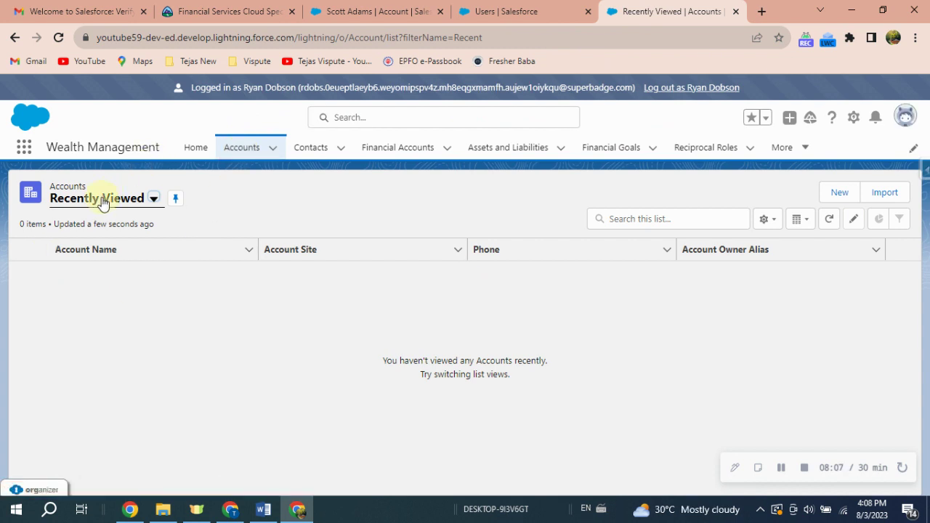
{"action": "left_click", "coordinate": [153, 199]}
{"action": "left_click", "coordinate": [99, 330]}
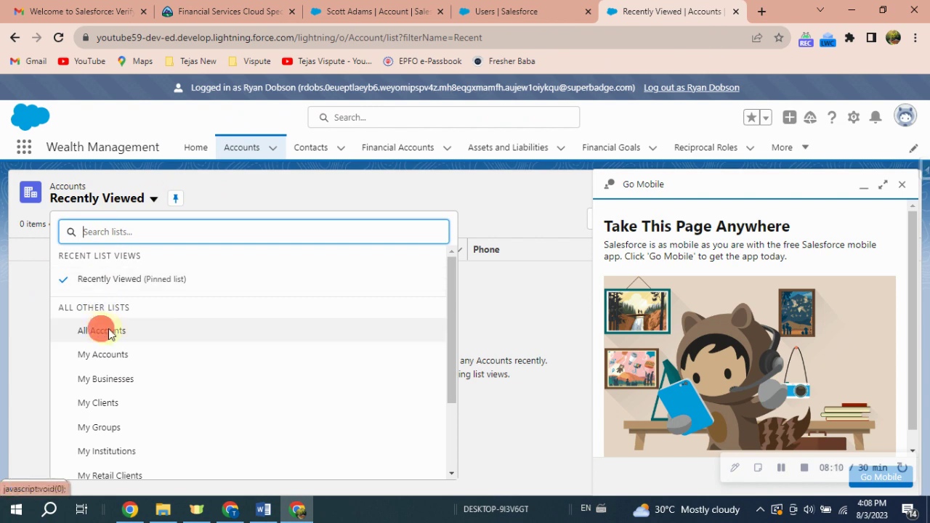
{"action": "left_click", "coordinate": [905, 183]}
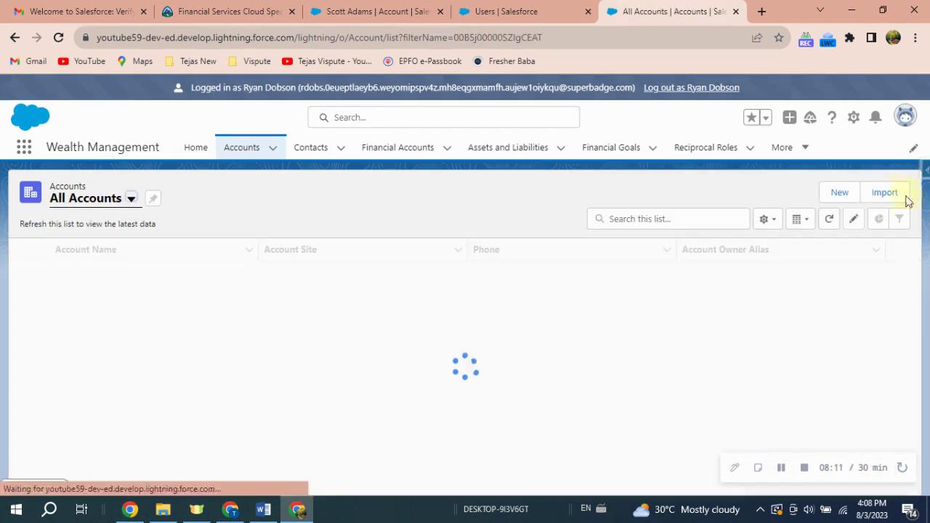
Find the household primary member's person account by first name, open it, and start a new financial goal there
{"action": "scroll", "coordinate": [191, 395], "scroll_direction": "down", "scroll_amount": 4}
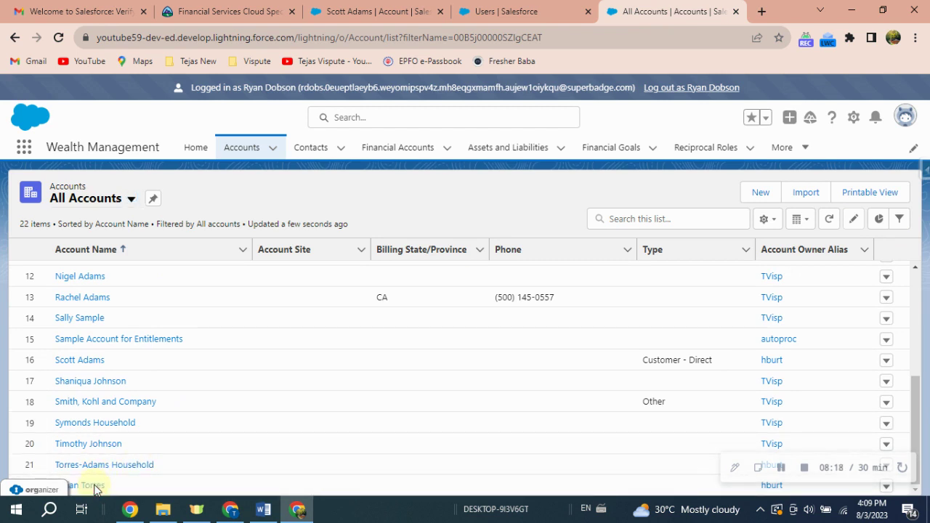
{"action": "left_click", "coordinate": [658, 220]}
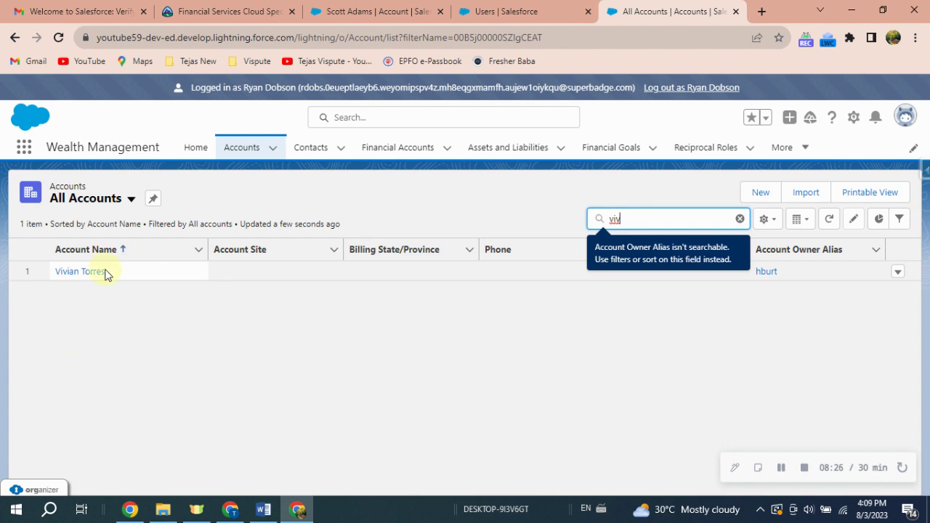
{"action": "left_click", "coordinate": [105, 273]}
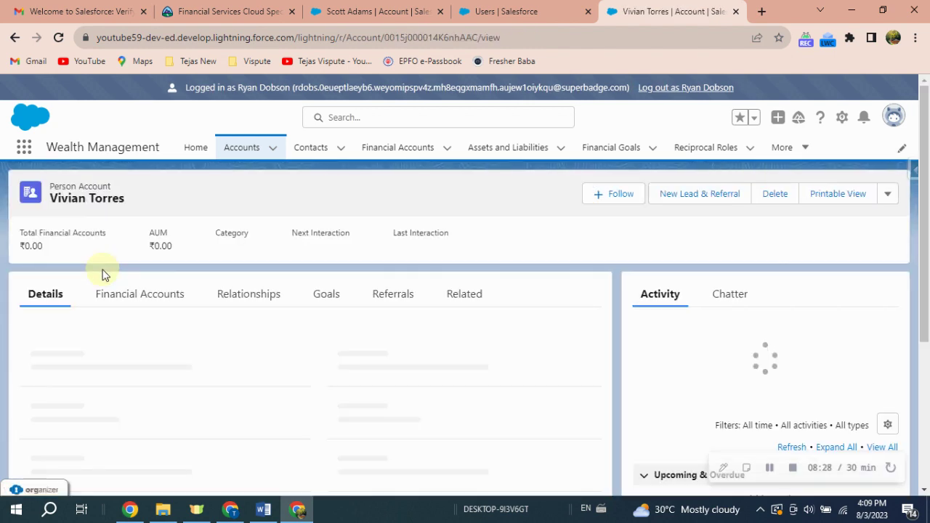
{"action": "left_click", "coordinate": [325, 295]}
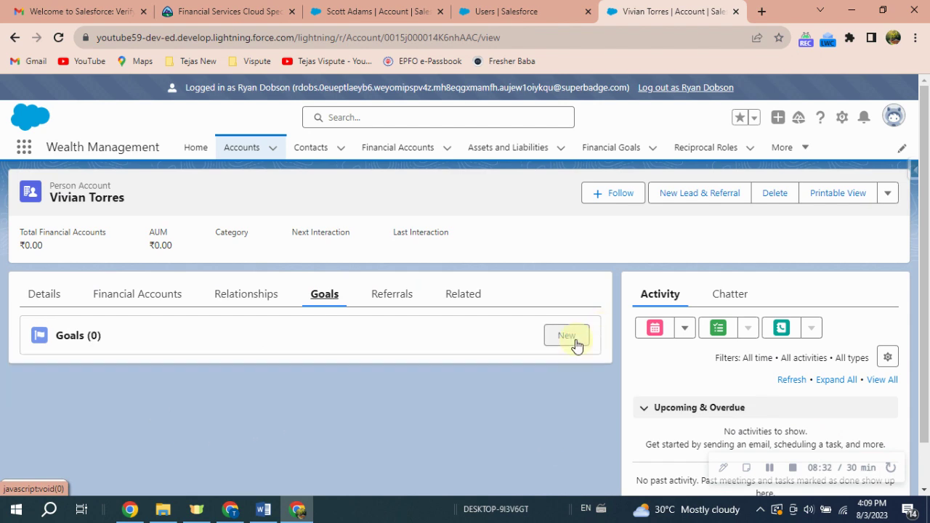
{"action": "left_click", "coordinate": [573, 344]}
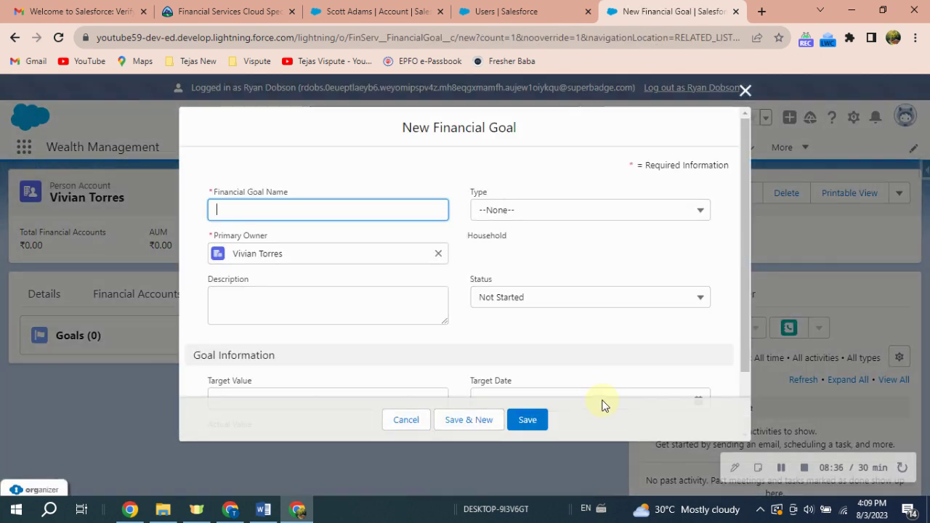
Examine the Trailhead superbadge instructions for the required name, status and type of the client's retirement goal
{"action": "left_click_drag", "start_coordinate": [226, 9], "coordinate": [503, 6]}
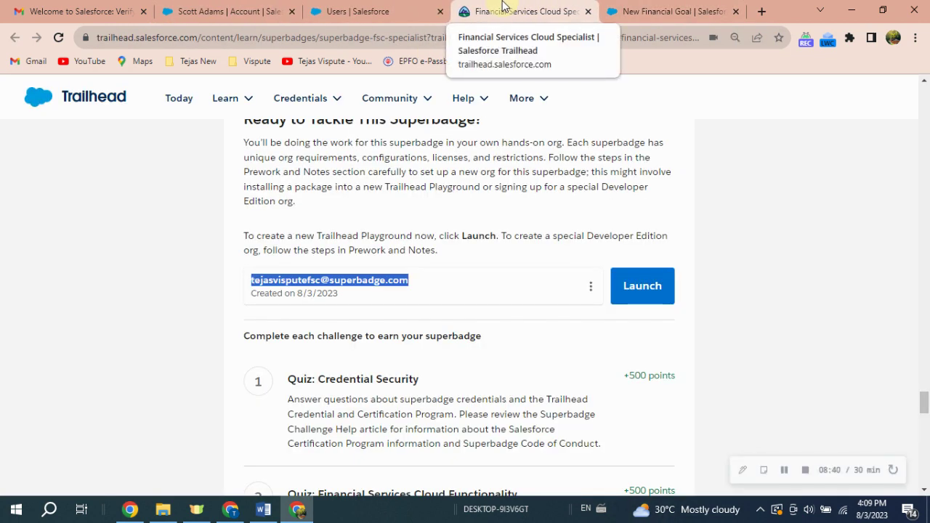
{"action": "scroll", "coordinate": [415, 214], "scroll_direction": "up", "scroll_amount": 2}
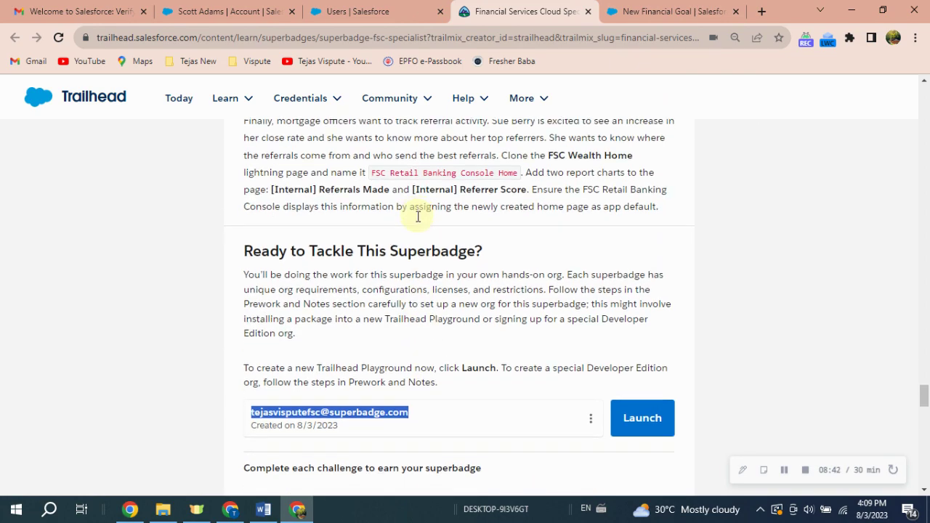
{"action": "scroll", "coordinate": [422, 222], "scroll_direction": "down", "scroll_amount": 9}
{"action": "scroll", "coordinate": [421, 223], "scroll_direction": "down", "scroll_amount": 10}
{"action": "scroll", "coordinate": [420, 221], "scroll_direction": "up", "scroll_amount": 20}
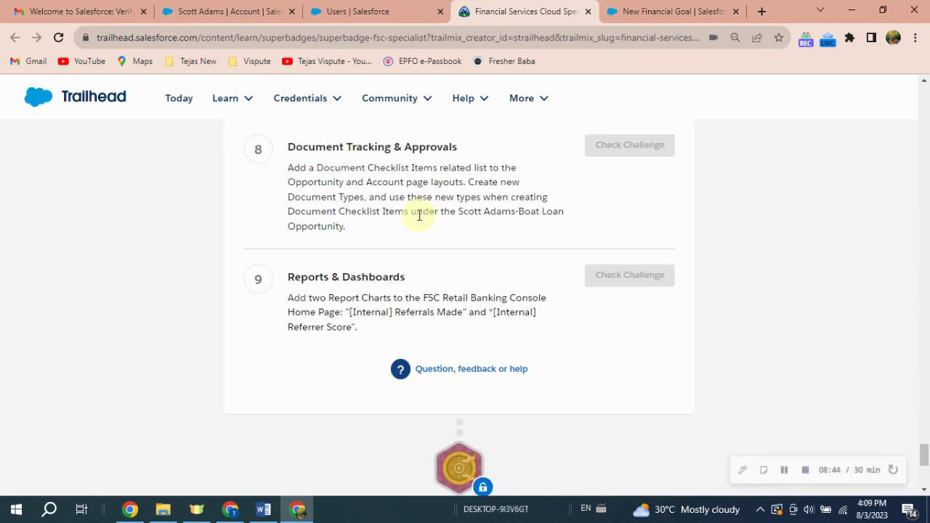
{"action": "scroll", "coordinate": [418, 218], "scroll_direction": "down", "scroll_amount": 8}
{"action": "scroll", "coordinate": [421, 240], "scroll_direction": "up", "scroll_amount": 2}
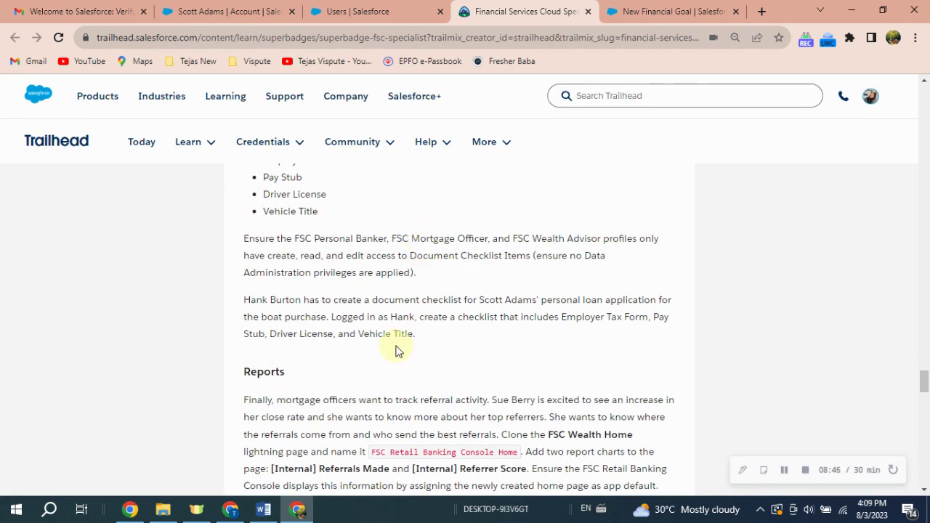
{"action": "scroll", "coordinate": [393, 327], "scroll_direction": "down", "scroll_amount": 3}
{"action": "scroll", "coordinate": [391, 315], "scroll_direction": "up", "scroll_amount": 1}
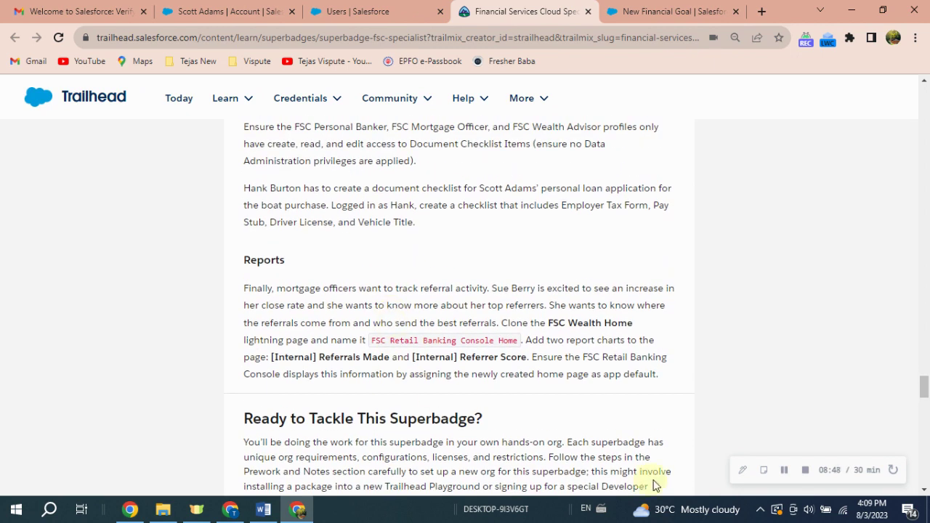
{"action": "scroll", "coordinate": [251, 317], "scroll_direction": "up", "scroll_amount": 5}
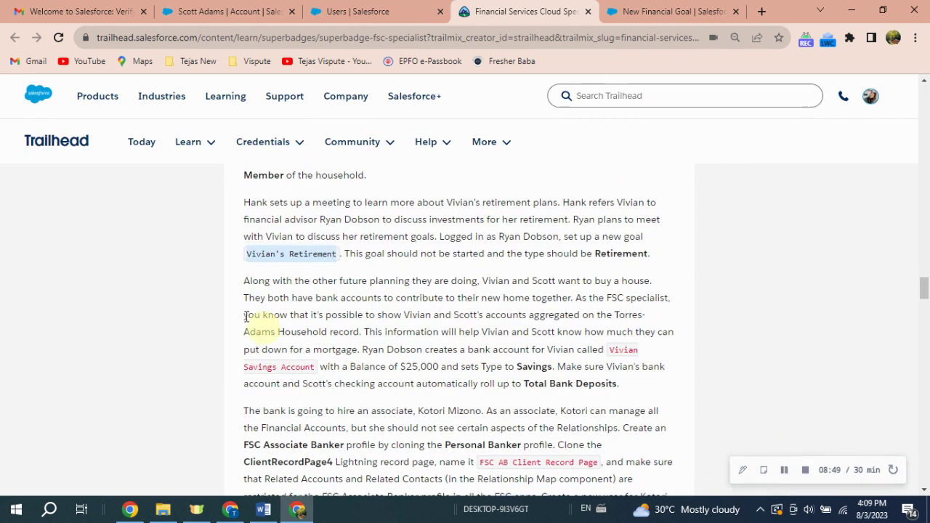
Name the financial goal as the superbadge instructions specify, set its type to Retirement, and save it
{"action": "left_click", "coordinate": [606, 10]}
{"action": "type", "text": "Vivian's Retirement"}
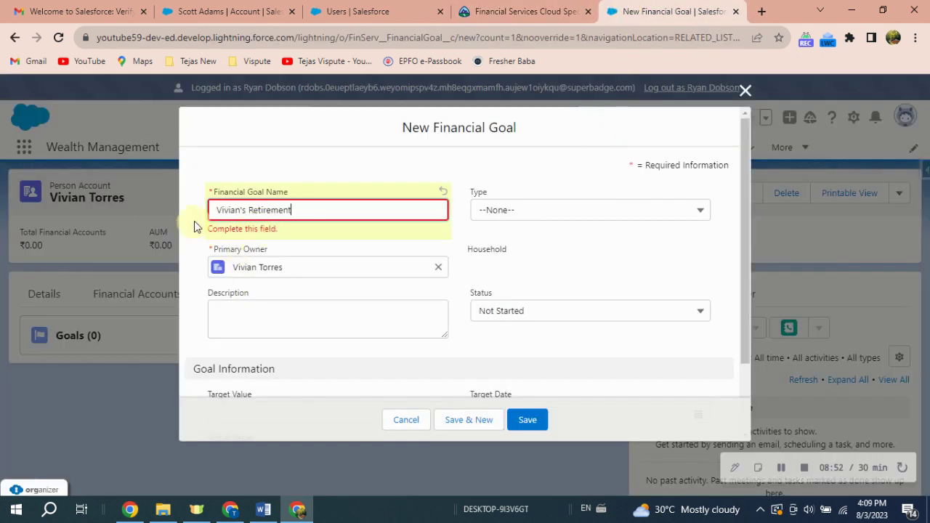
{"action": "left_click", "coordinate": [518, 212]}
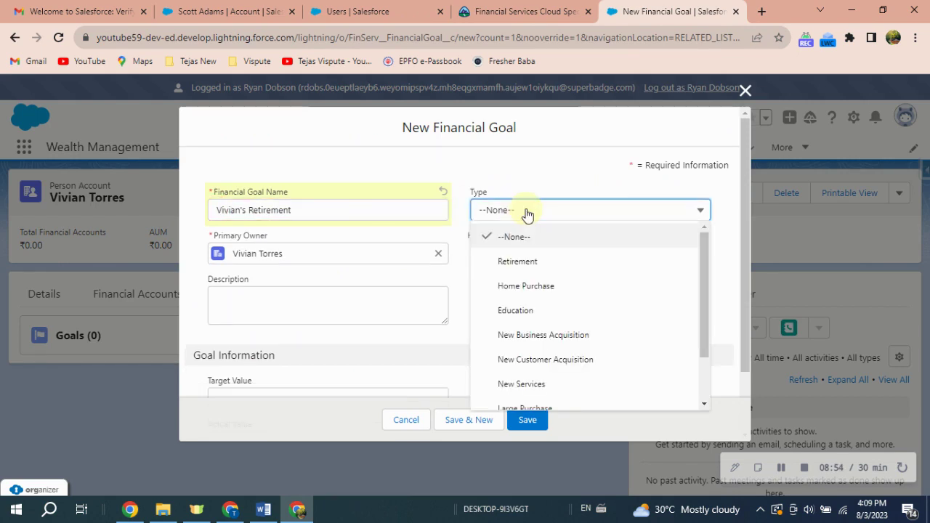
{"action": "left_click", "coordinate": [526, 259]}
{"action": "left_click", "coordinate": [533, 422]}
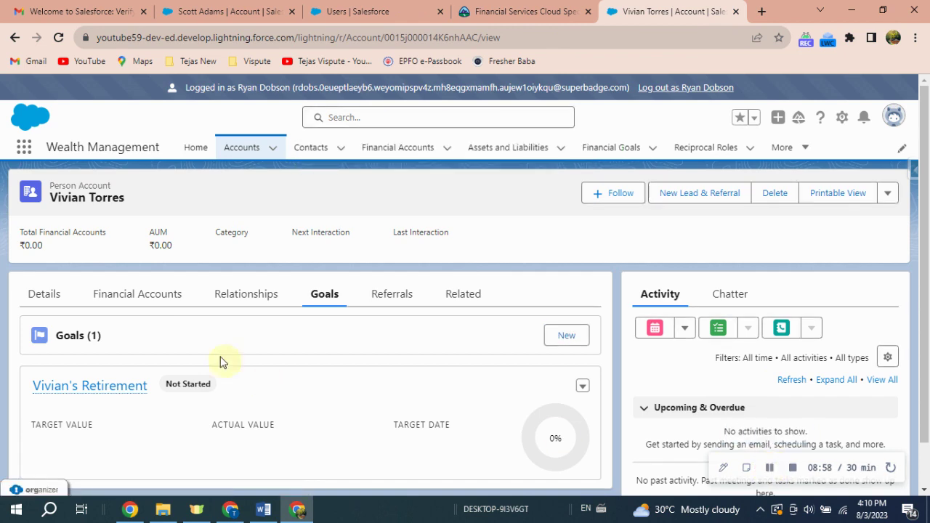
Start a new bank account under the client's financial accounts and give it the savings account name copied from the superbadge instructions
{"action": "left_click", "coordinate": [167, 300]}
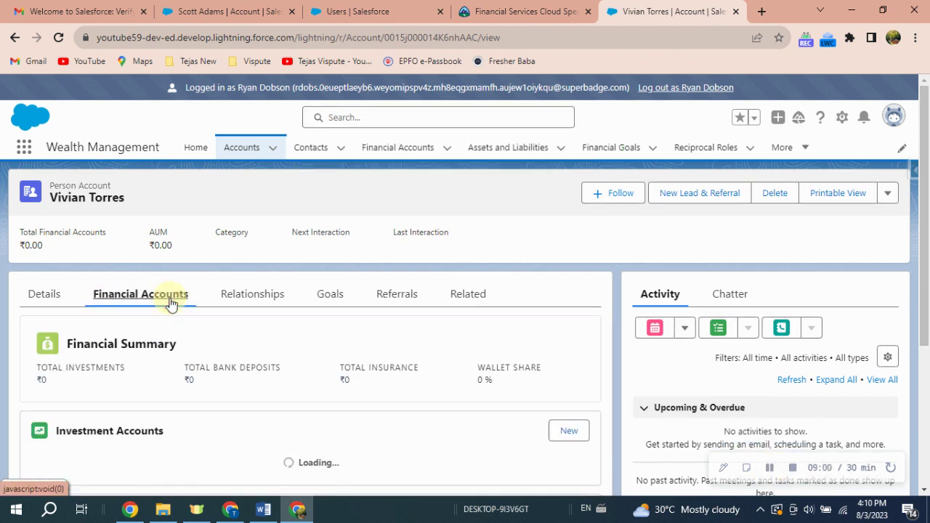
{"action": "scroll", "coordinate": [243, 339], "scroll_direction": "down", "scroll_amount": 3}
{"action": "left_click", "coordinate": [560, 286]}
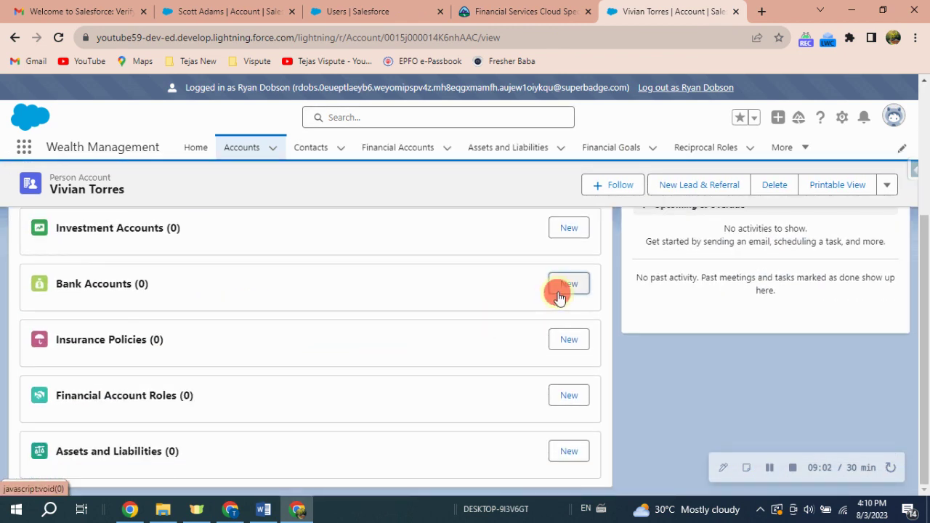
{"action": "left_click", "coordinate": [523, 11]}
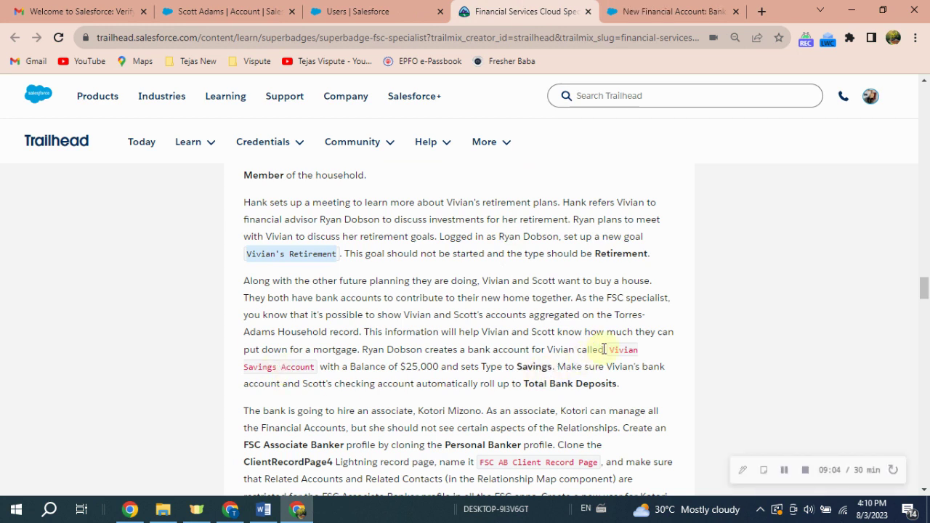
{"action": "left_click_drag", "start_coordinate": [611, 350], "coordinate": [311, 368]}
{"action": "key", "text": "ctrl+c"}
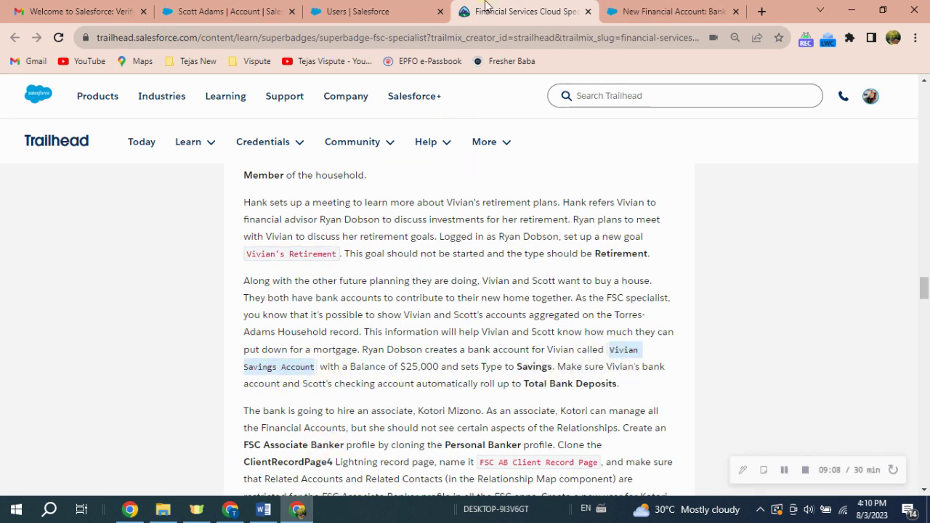
{"action": "left_click", "coordinate": [673, 11]}
{"action": "key", "text": "ctrl+v"}
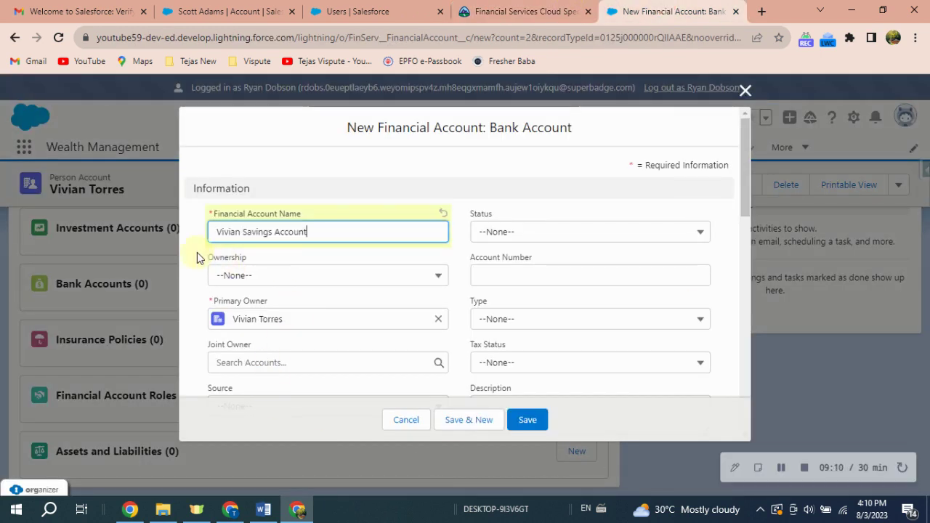
{"action": "left_click", "coordinate": [216, 232]}
Set the new bank account's type to Savings, leaving its status at None
{"action": "left_click", "coordinate": [559, 232]}
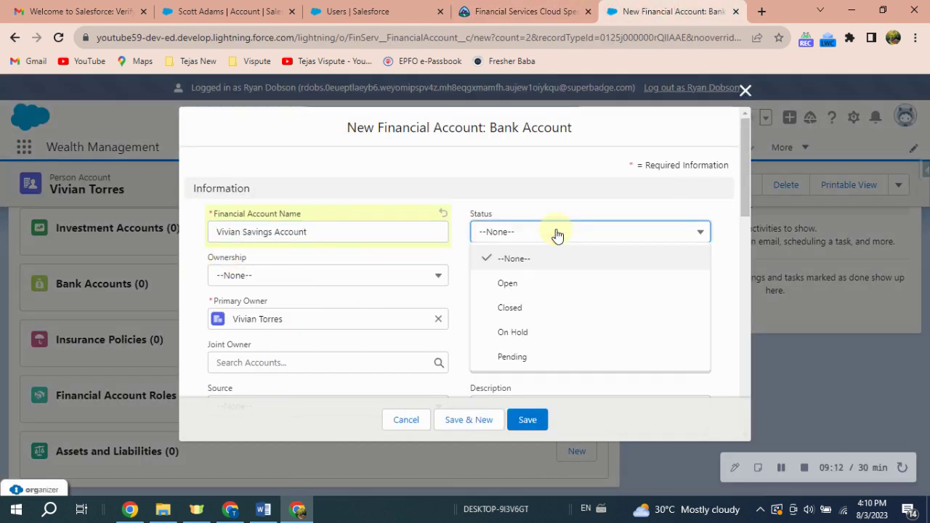
{"action": "left_click", "coordinate": [732, 294]}
{"action": "left_click", "coordinate": [519, 326]}
{"action": "left_click", "coordinate": [503, 472]}
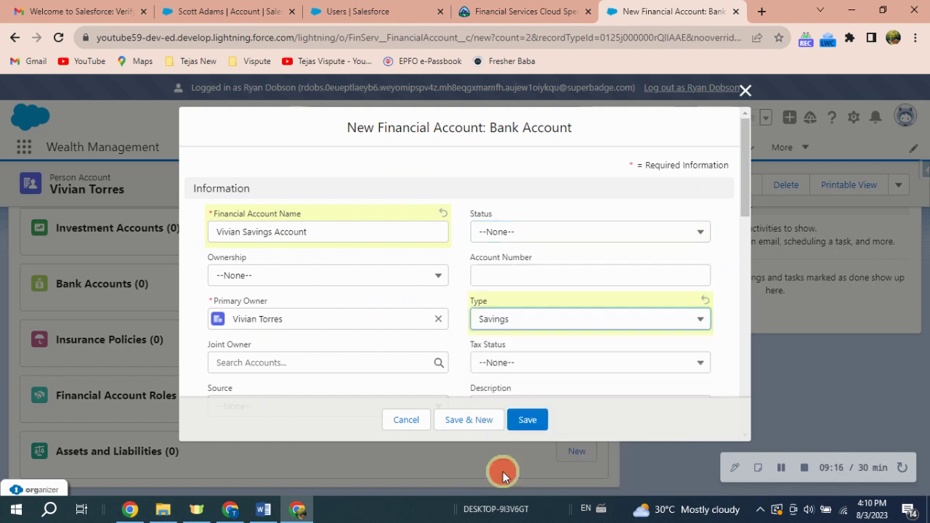
Set the bank account's balance to 25000, check the amount against the superbadge instructions, and save the account
{"action": "scroll", "coordinate": [525, 293], "scroll_direction": "down", "scroll_amount": 4}
{"action": "left_click", "coordinate": [512, 270]}
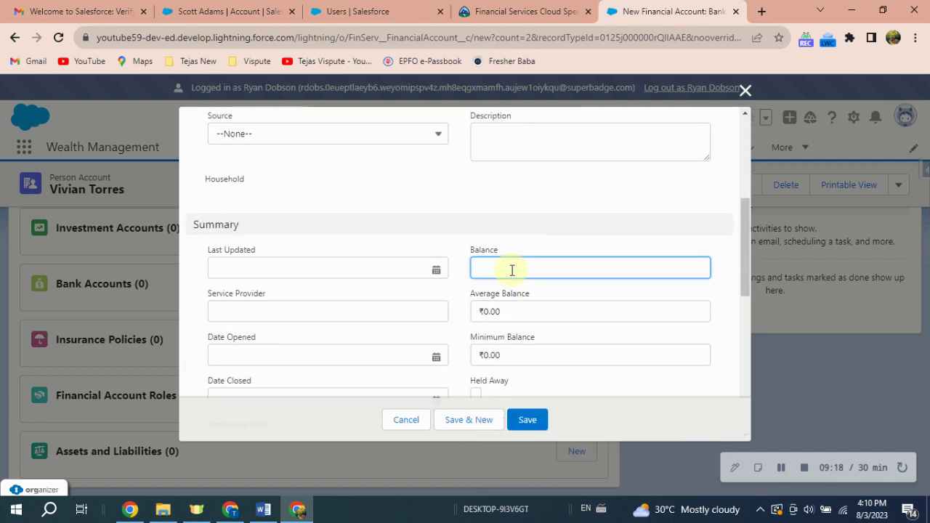
{"action": "type", "text": "25000"}
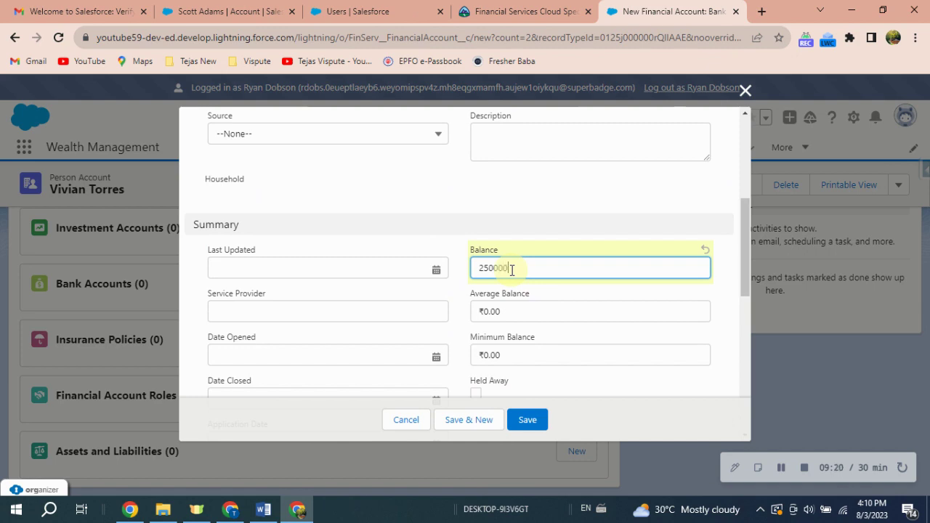
{"action": "left_click", "coordinate": [522, 12]}
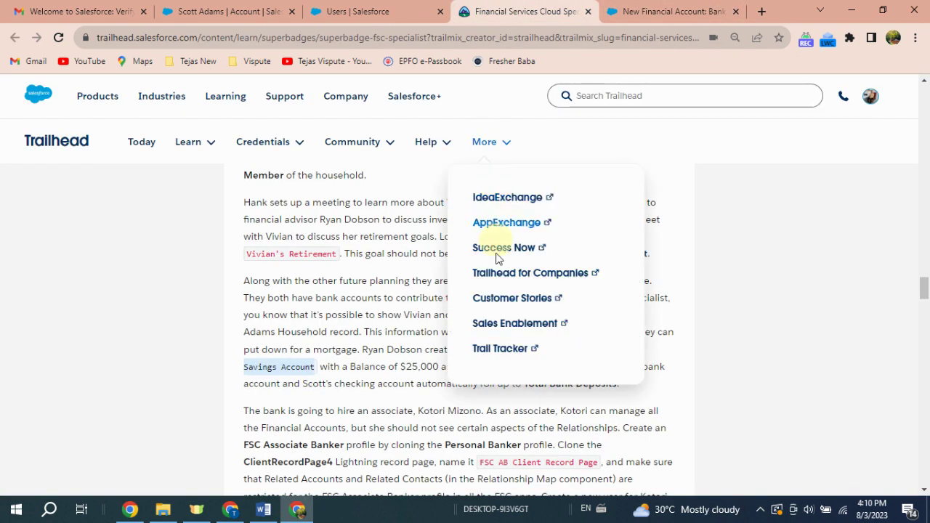
{"action": "double_click", "coordinate": [415, 366]}
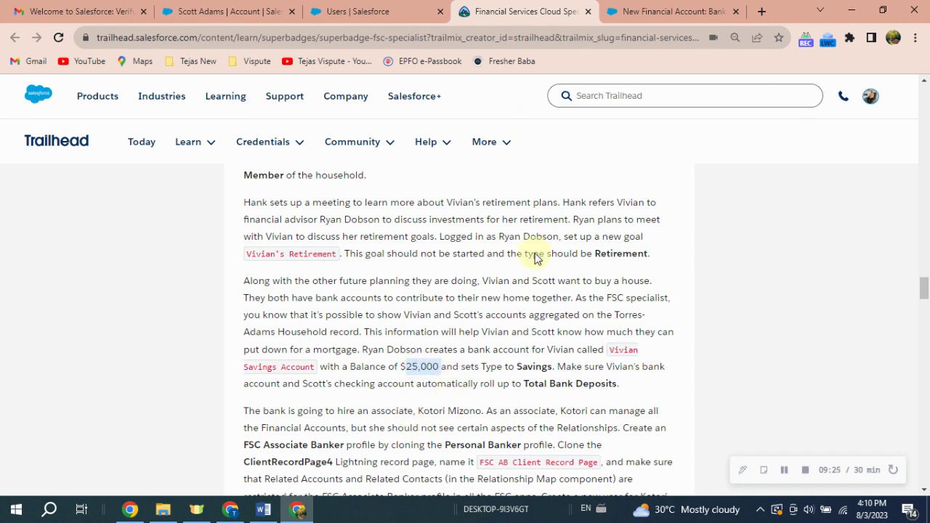
{"action": "left_click", "coordinate": [624, 11]}
{"action": "left_click", "coordinate": [531, 419]}
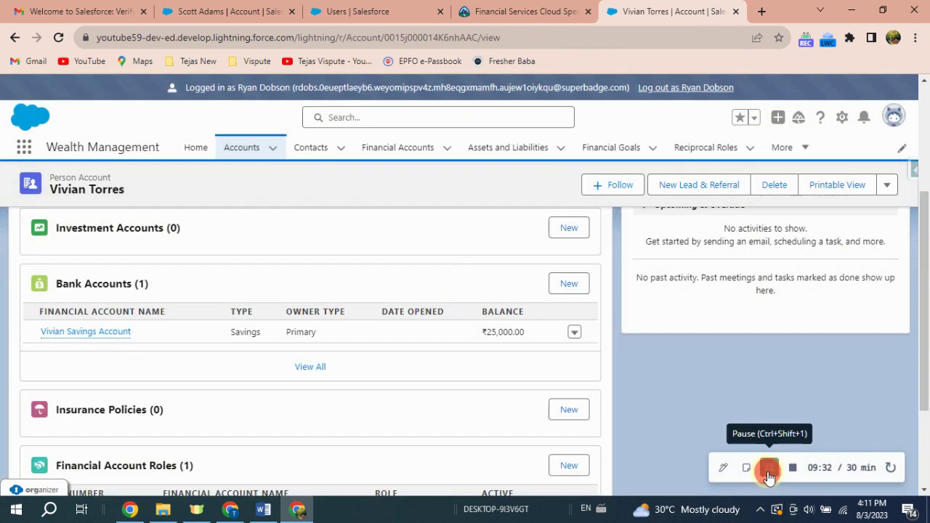
Log out of the wealth advisor's session and open Rollup By Lookup Configurations as administrator
{"action": "left_click_drag", "start_coordinate": [162, 103], "coordinate": [797, 99]}
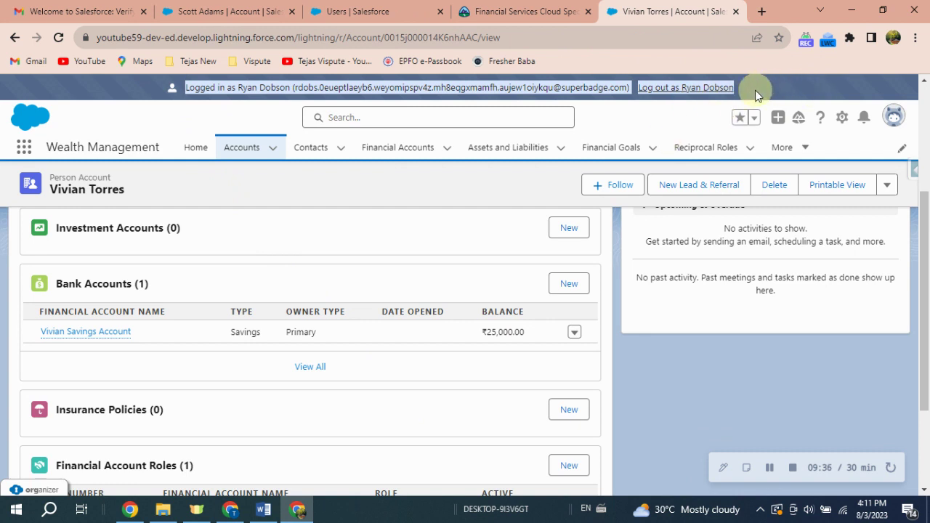
{"action": "left_click", "coordinate": [685, 88]}
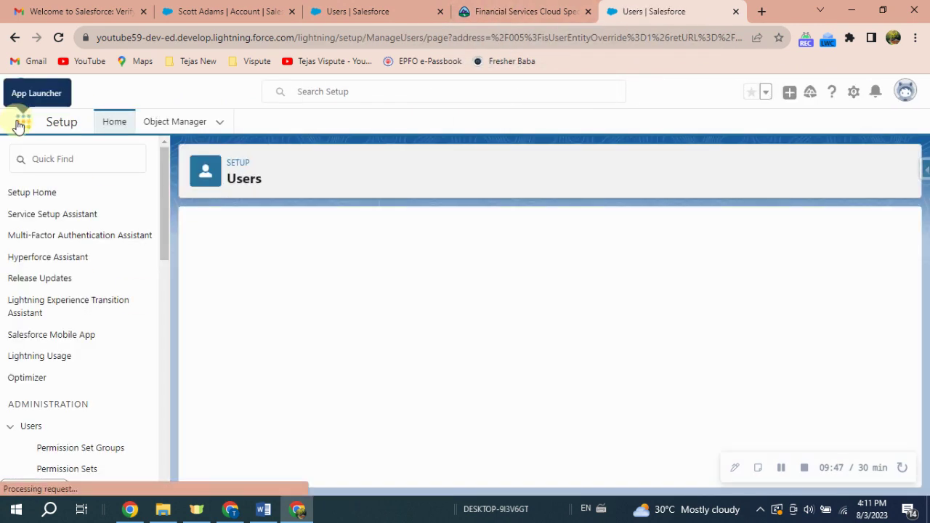
{"action": "left_click", "coordinate": [20, 123]}
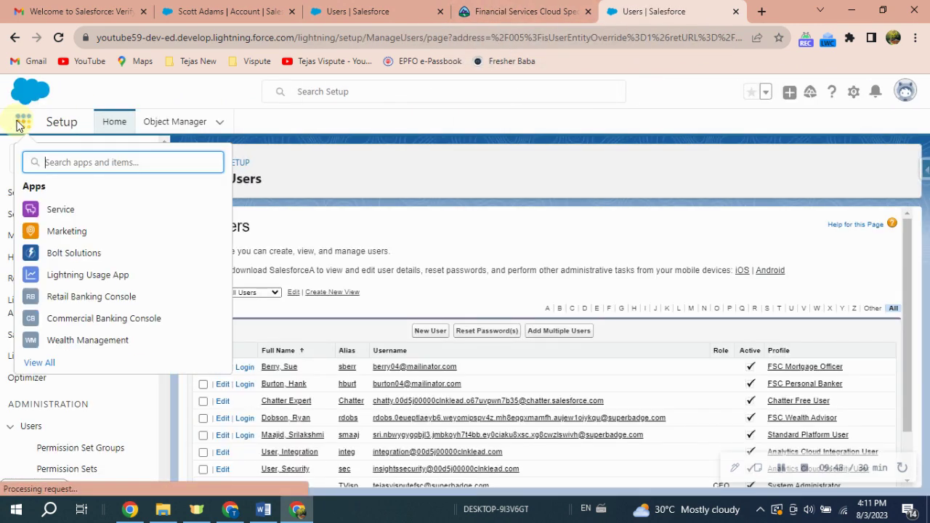
{"action": "type", "text": "roll"}
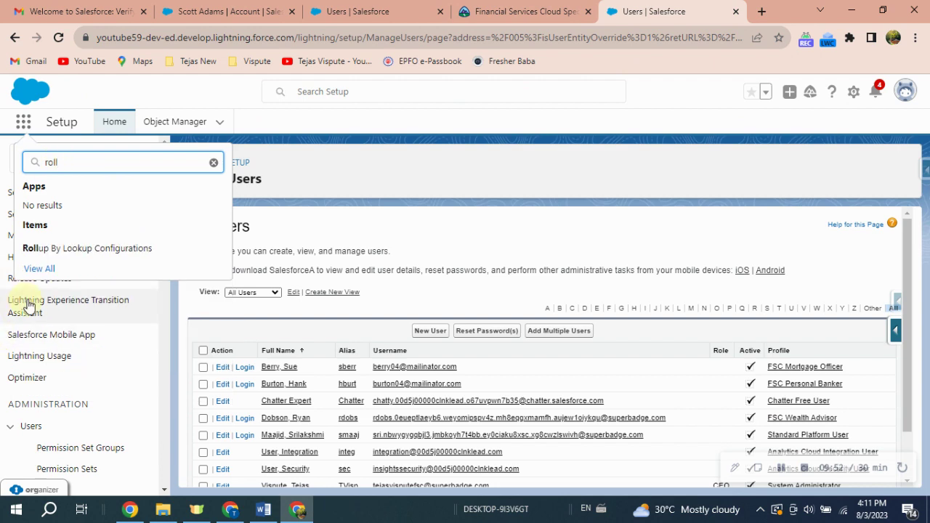
{"action": "left_click", "coordinate": [85, 250]}
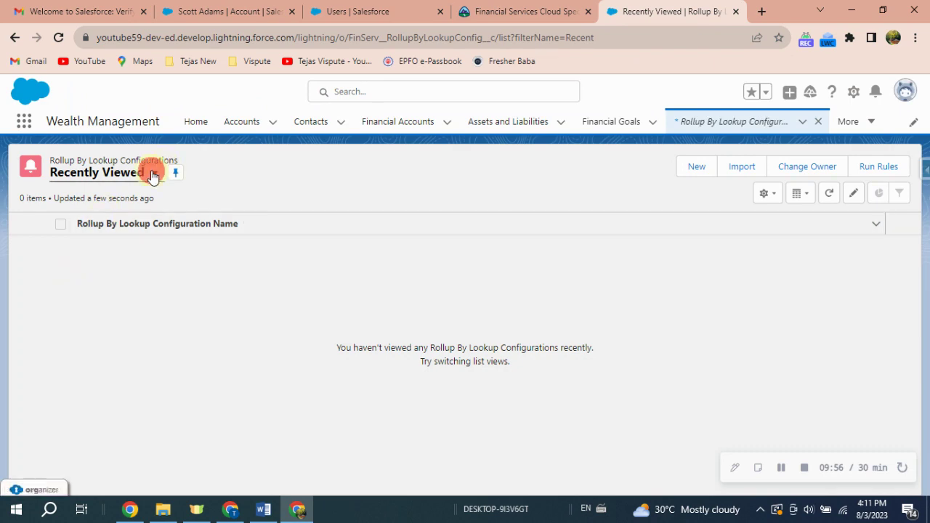
Open RBLForBankingHH from the All list of rollup configurations, make it active, and save it
{"action": "left_click", "coordinate": [152, 173]}
{"action": "left_click", "coordinate": [91, 218]}
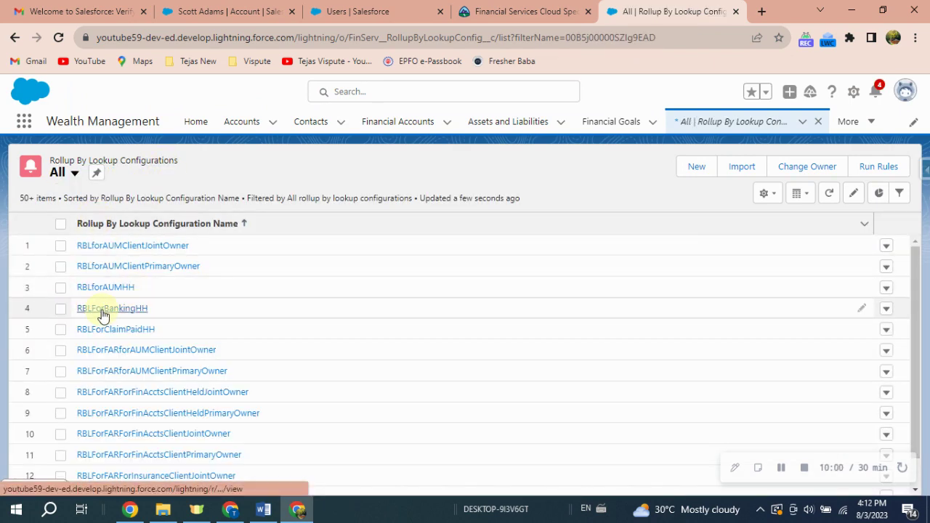
{"action": "left_click", "coordinate": [102, 309]}
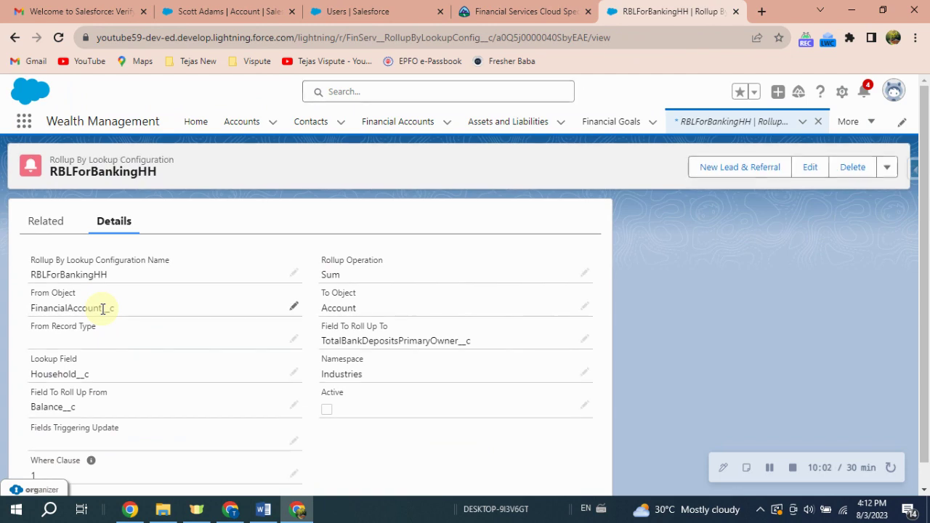
{"action": "left_click", "coordinate": [586, 405]}
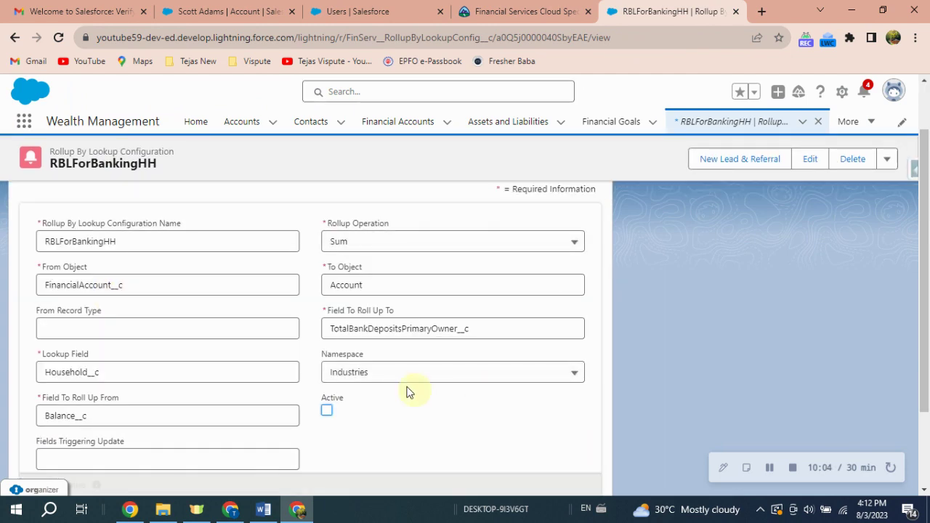
{"action": "left_click", "coordinate": [327, 410]}
{"action": "left_click", "coordinate": [333, 475]}
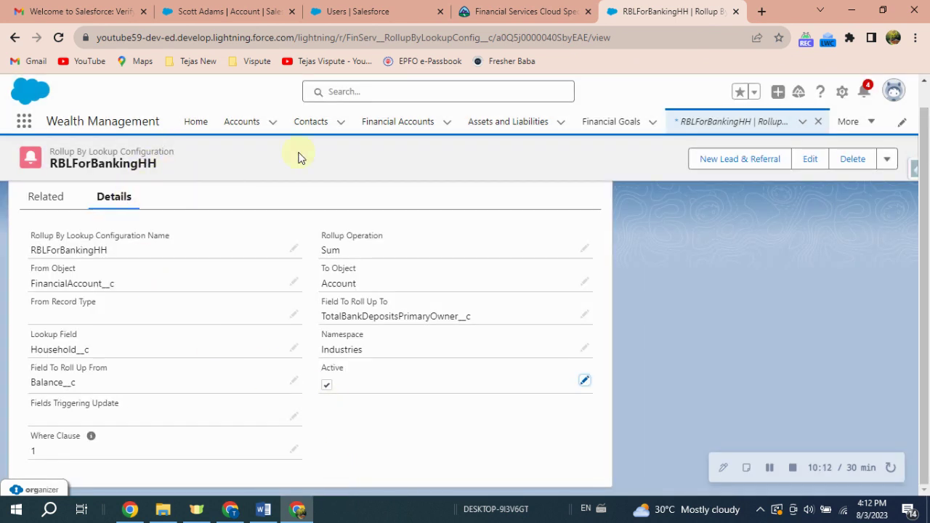
Return to the All list of rollup configurations, select RBLForBankingHH, and run the rollup rules
{"action": "left_click", "coordinate": [706, 124]}
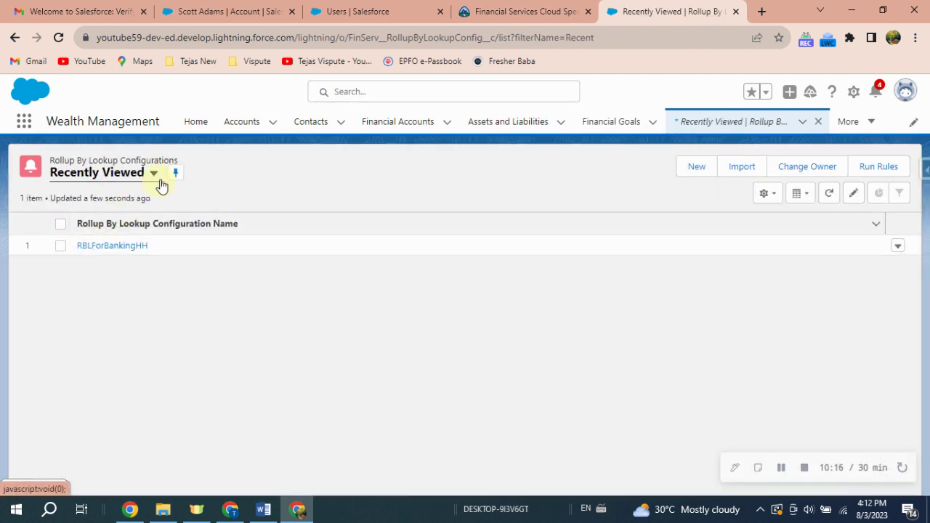
{"action": "left_click", "coordinate": [153, 173]}
{"action": "left_click", "coordinate": [86, 223]}
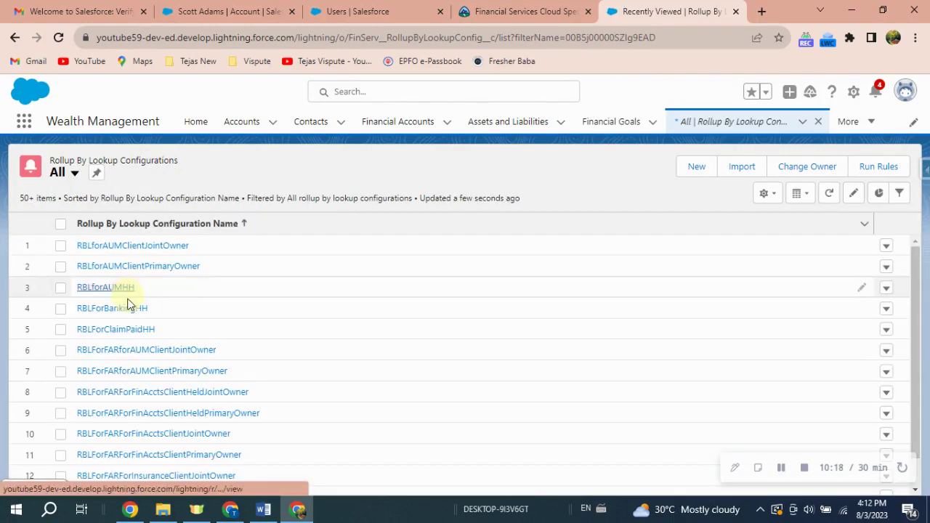
{"action": "left_click", "coordinate": [61, 309]}
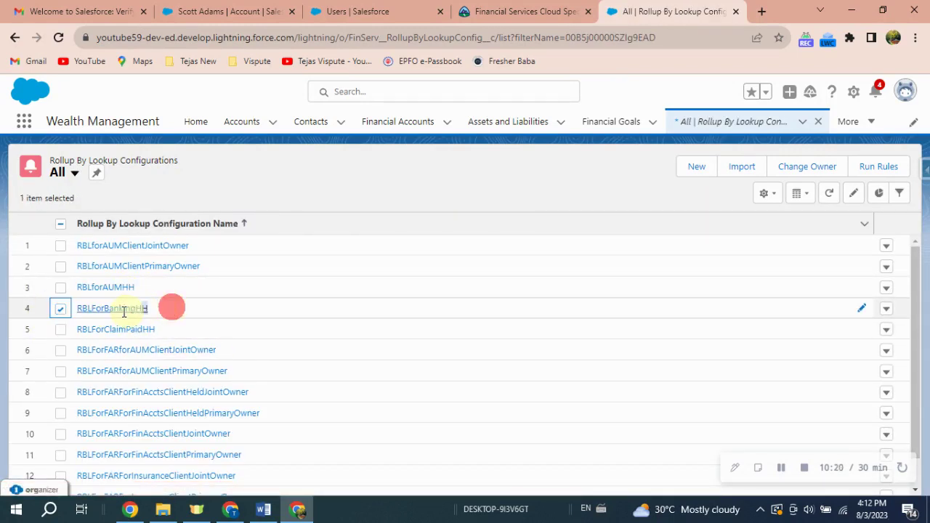
{"action": "left_click_drag", "start_coordinate": [124, 312], "coordinate": [77, 309]}
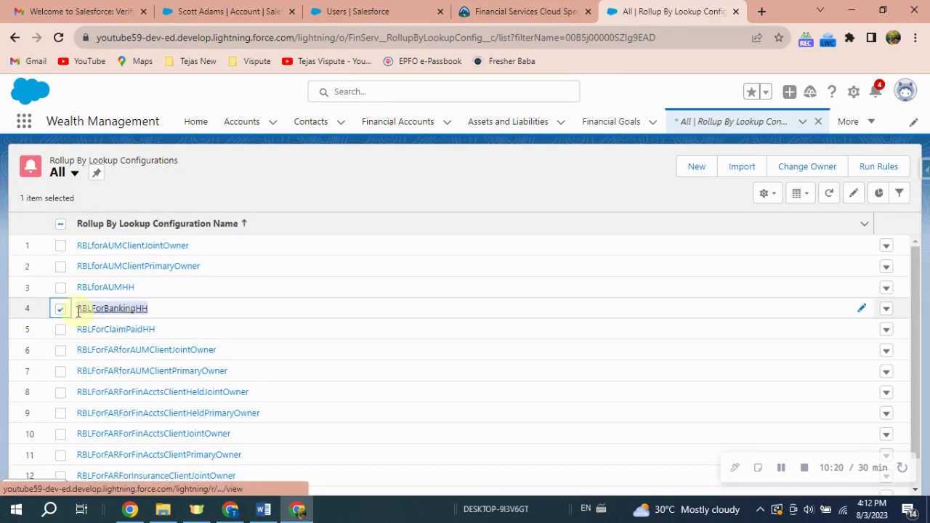
{"action": "left_click", "coordinate": [868, 173]}
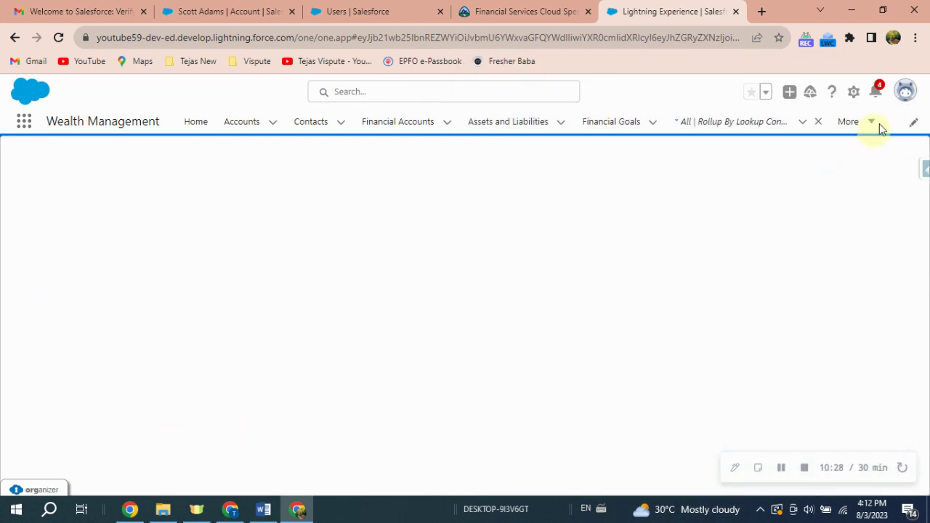
{"action": "left_click", "coordinate": [905, 91]}
{"action": "left_click", "coordinate": [787, 128]}
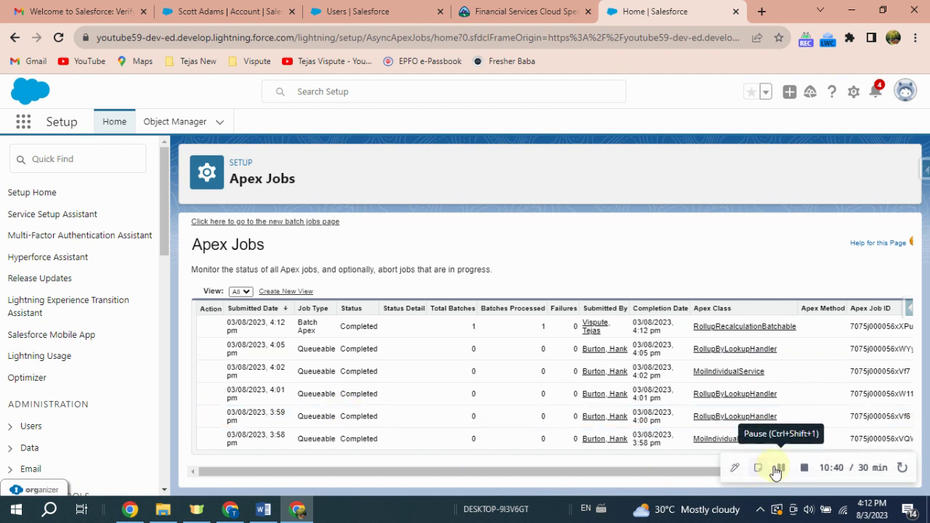
Open the Profiles list in Setup and filter it to names starting with P to find the Personal Banker profile
{"action": "left_click", "coordinate": [74, 161]}
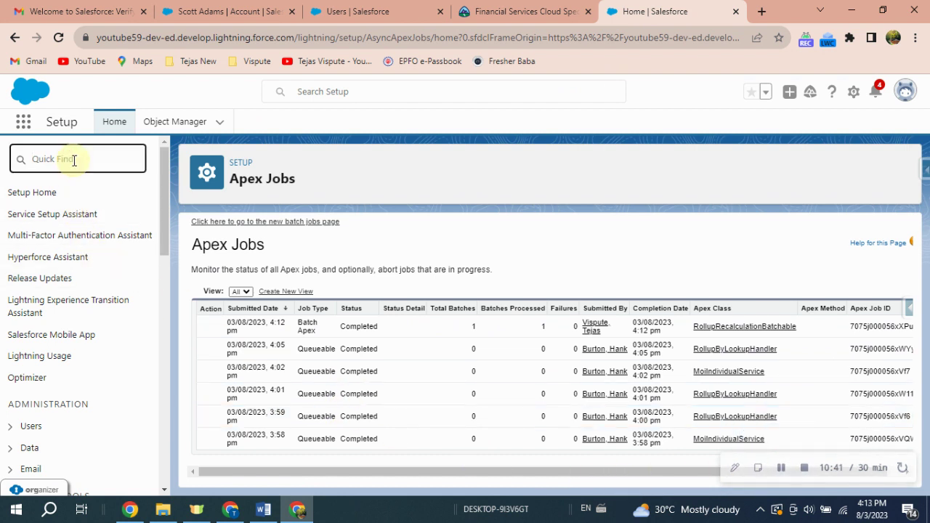
{"action": "type", "text": "prio"}
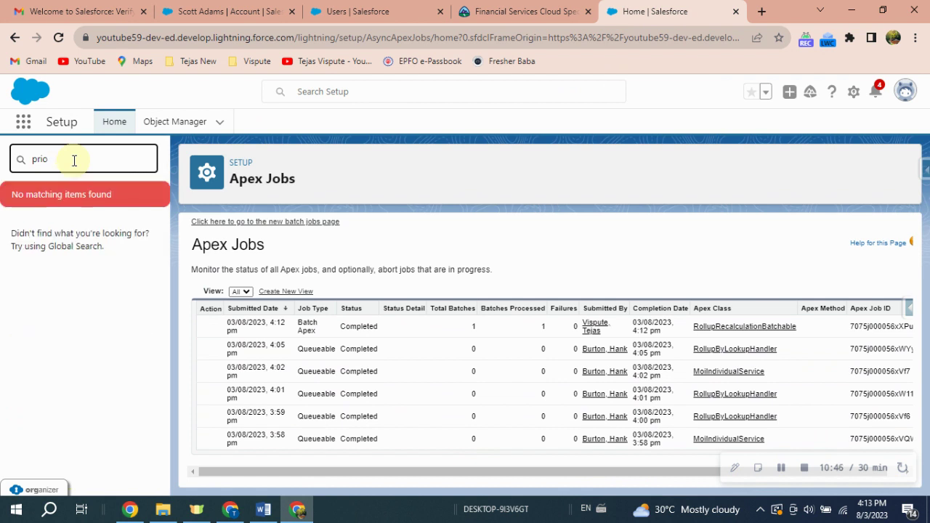
{"action": "type", "text": "o"}
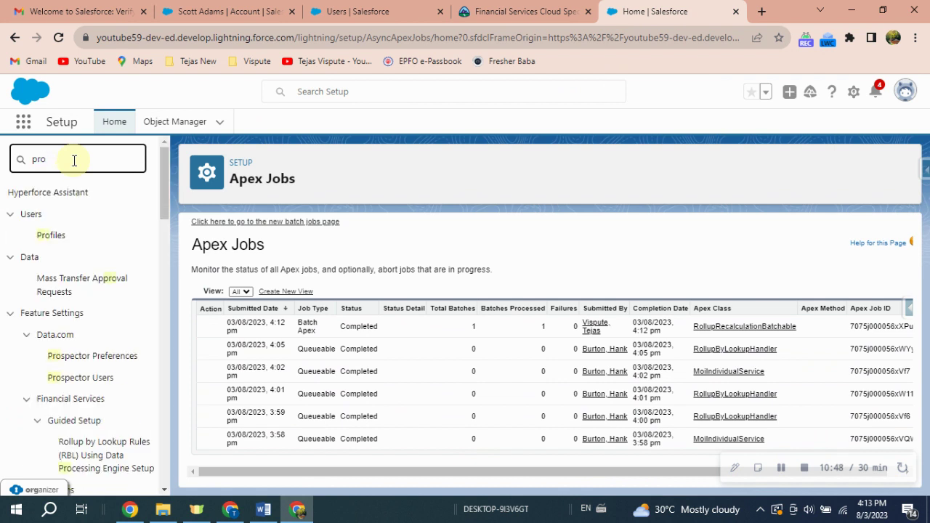
{"action": "left_click", "coordinate": [43, 236]}
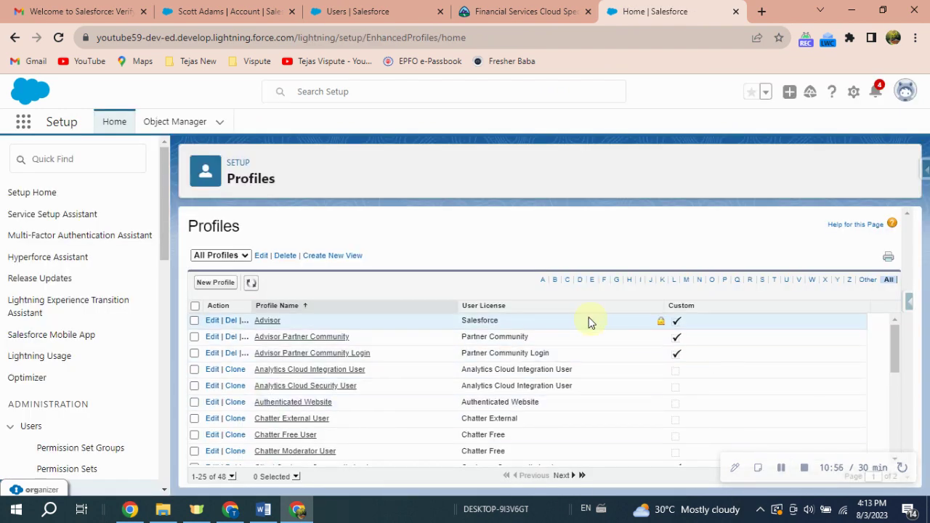
{"action": "left_click", "coordinate": [725, 280]}
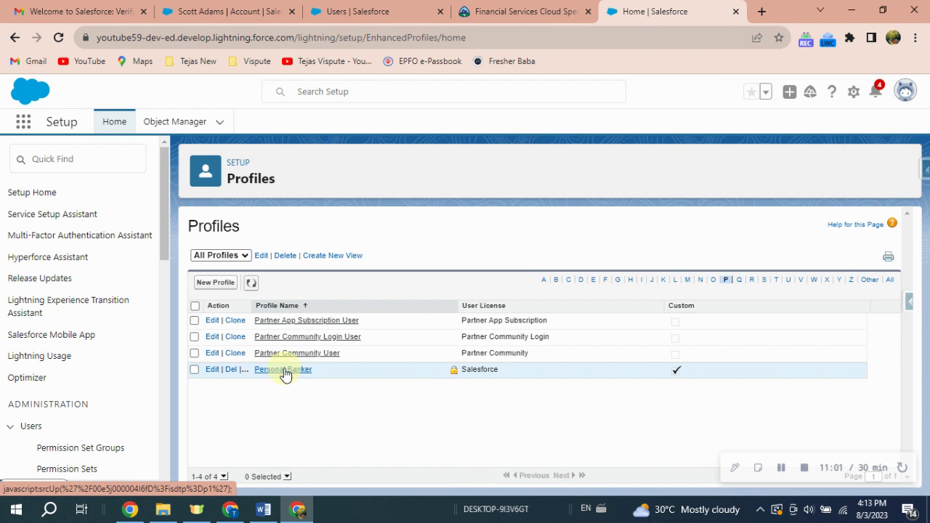
Clone the Personal Banker profile and save the new profile as FSC Associate Banker
{"action": "left_click", "coordinate": [284, 371]}
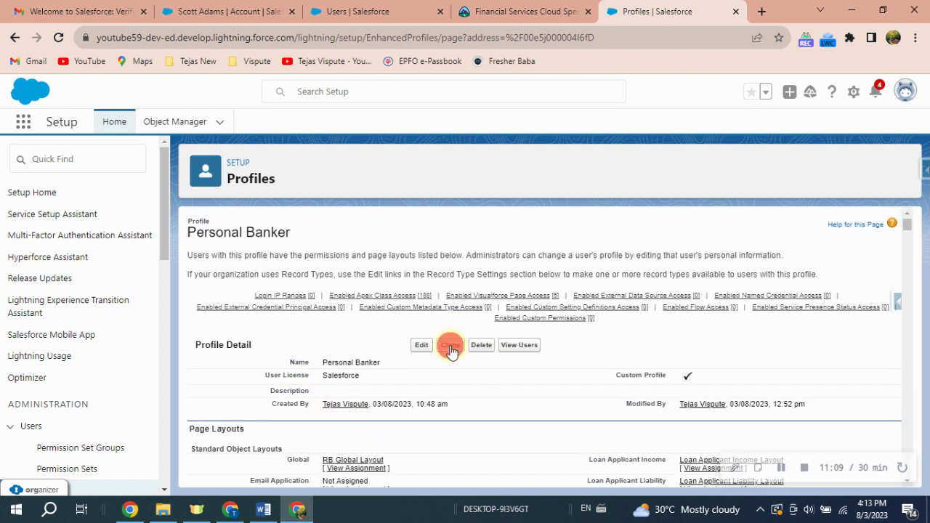
{"action": "left_click", "coordinate": [451, 346]}
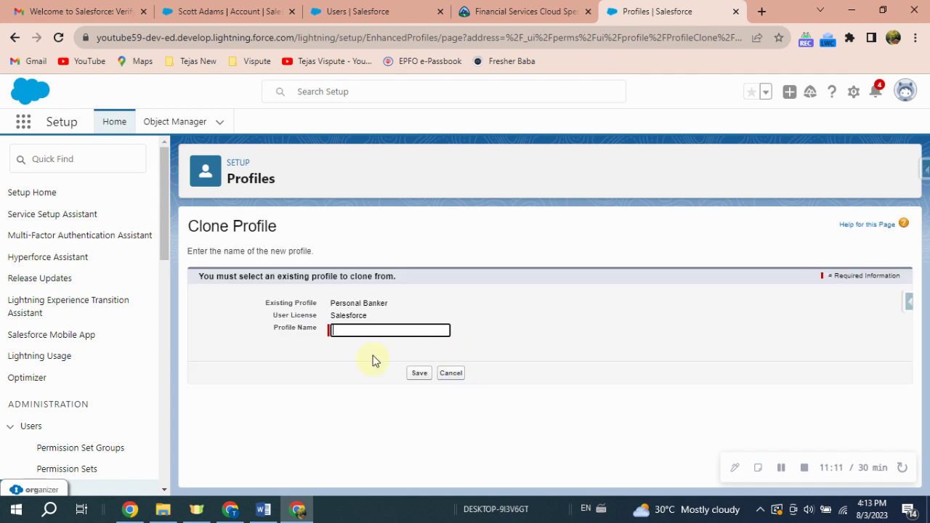
{"action": "type", "text": "FSC Associate Banker"}
{"action": "left_click", "coordinate": [422, 373]}
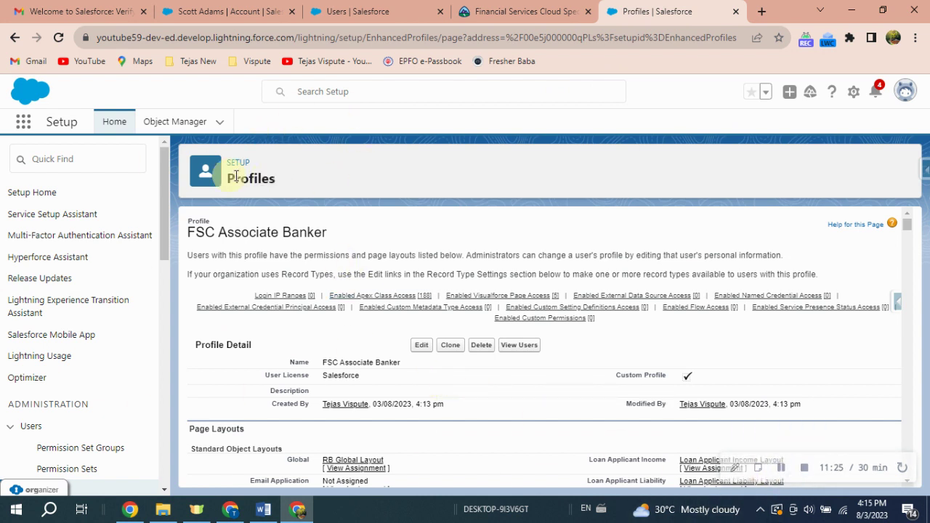
Open ClientRecordPage4 from the Account object's Lightning record pages and start cloning it
{"action": "left_click", "coordinate": [189, 134]}
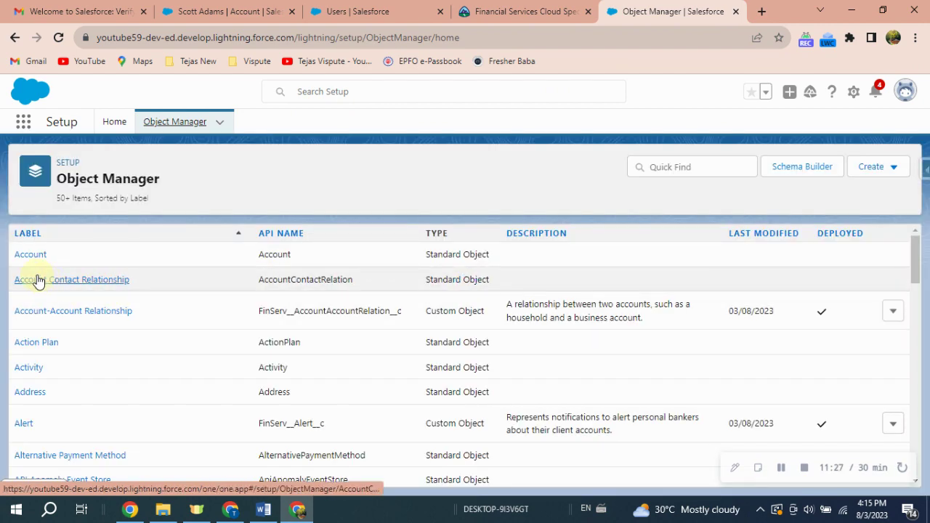
{"action": "left_click", "coordinate": [42, 258]}
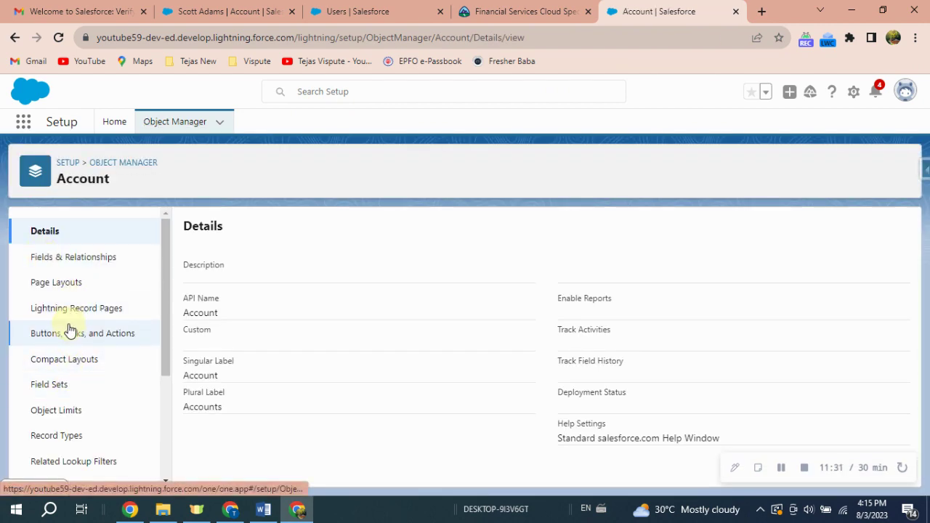
{"action": "left_click", "coordinate": [77, 312]}
{"action": "scroll", "coordinate": [316, 436], "scroll_direction": "down", "scroll_amount": 3}
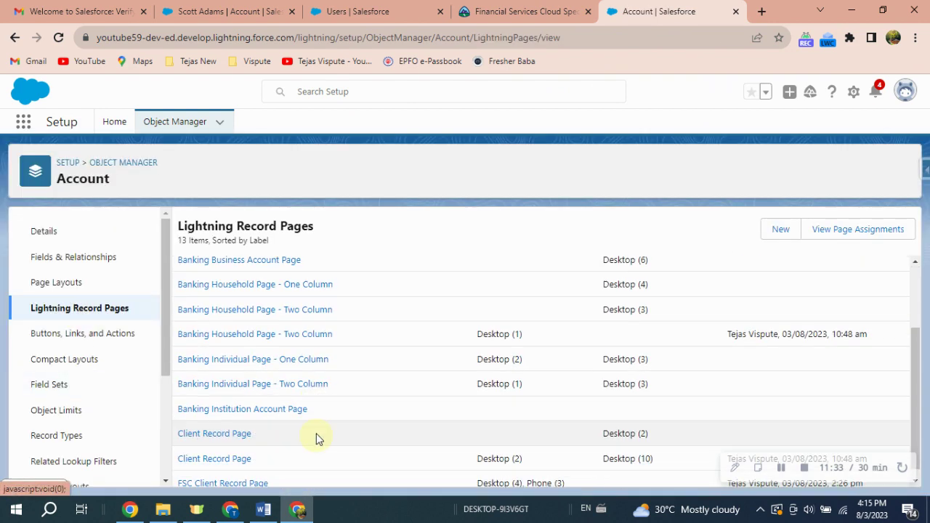
{"action": "left_click", "coordinate": [218, 449]}
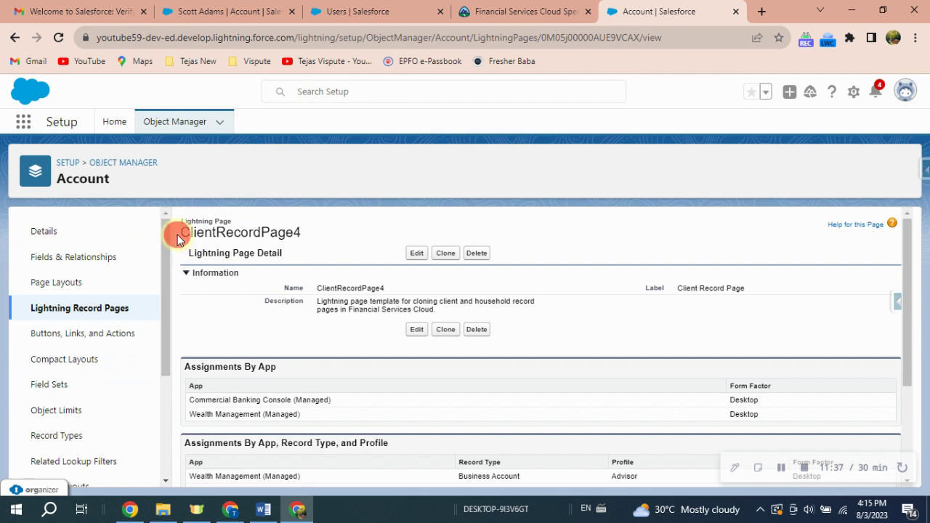
{"action": "left_click_drag", "start_coordinate": [307, 234], "coordinate": [170, 231]}
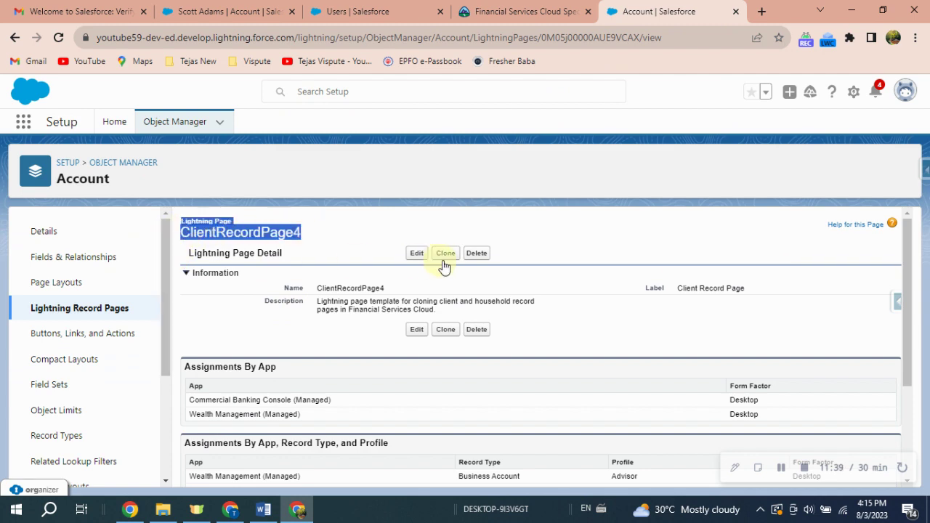
Copy the page name FSC AB Client Record Page from the Trailhead superbadge instructions and return to the cloned page in Lightning App Builder
{"action": "left_click", "coordinate": [483, 10]}
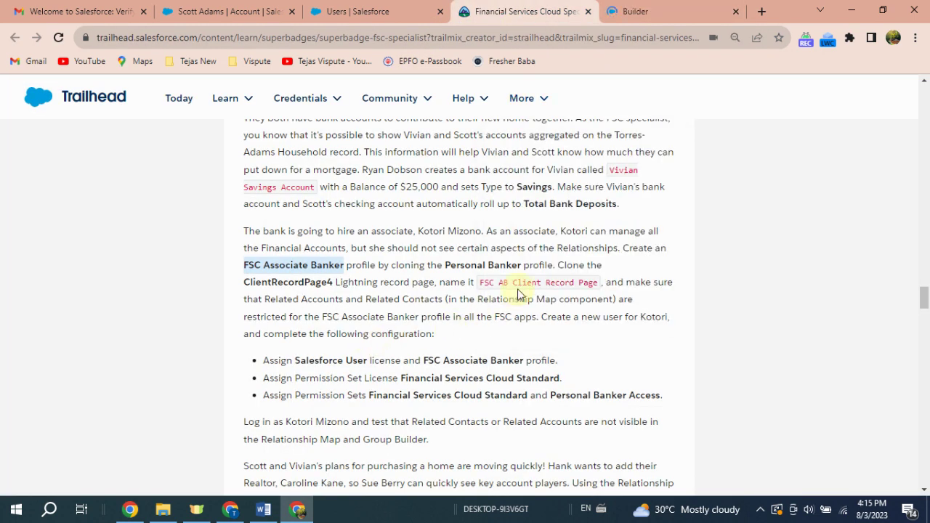
{"action": "left_click_drag", "start_coordinate": [247, 277], "coordinate": [330, 278]}
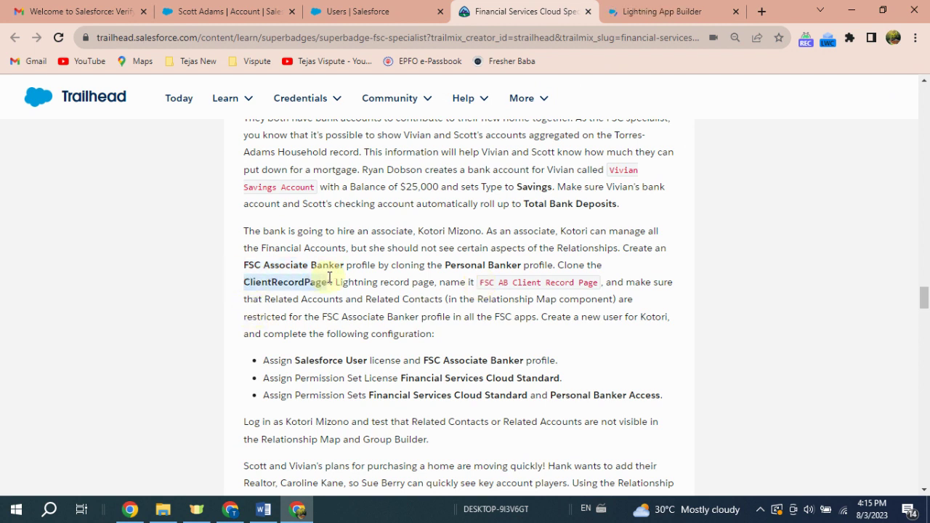
{"action": "left_click_drag", "start_coordinate": [480, 283], "coordinate": [598, 287]}
{"action": "key", "text": "ctrl+c"}
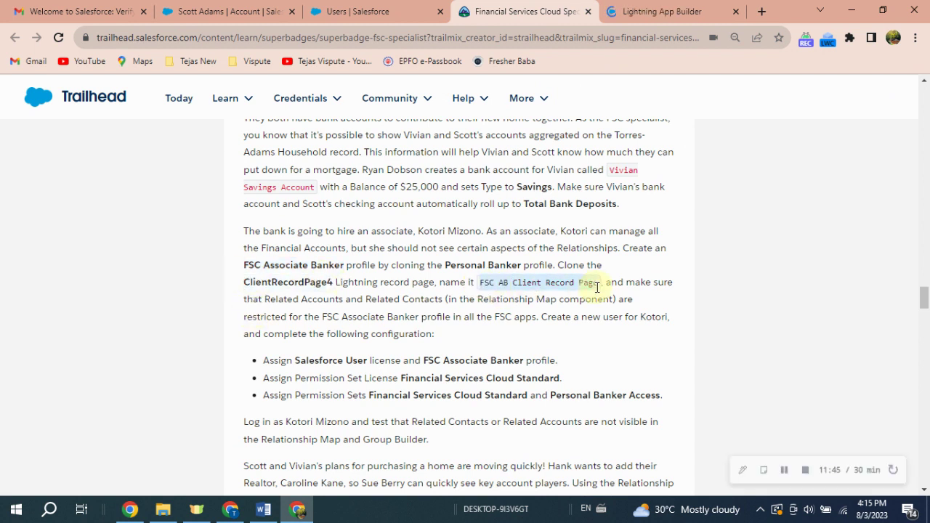
{"action": "left_click", "coordinate": [683, 11]}
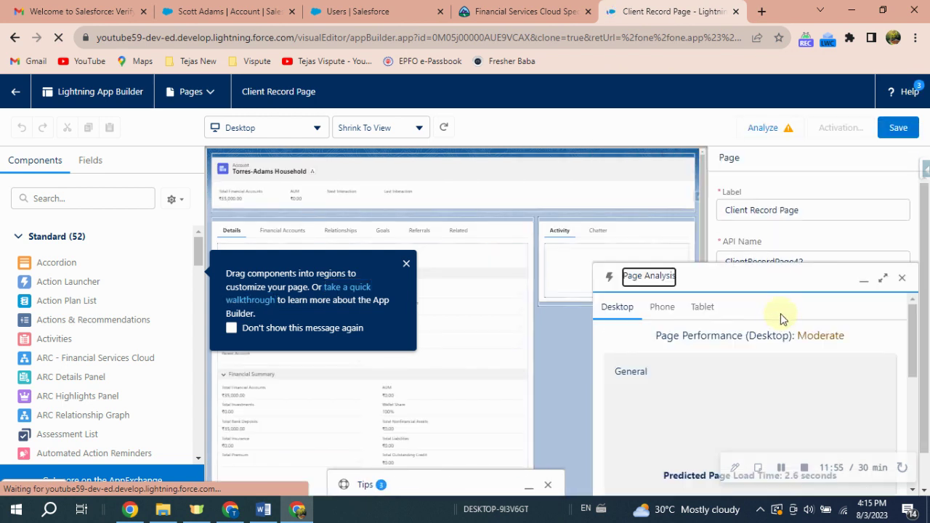
Set the cloned page's label to FSC AB Client Record Page, closing the page analysis and the component walkthrough hint
{"action": "left_click", "coordinate": [814, 208]}
{"action": "left_click", "coordinate": [819, 211]}
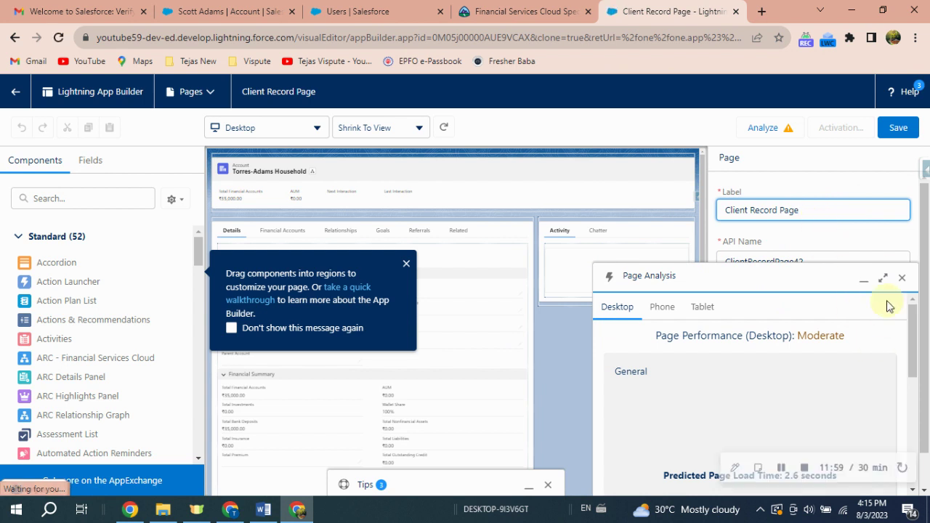
{"action": "left_click", "coordinate": [902, 278]}
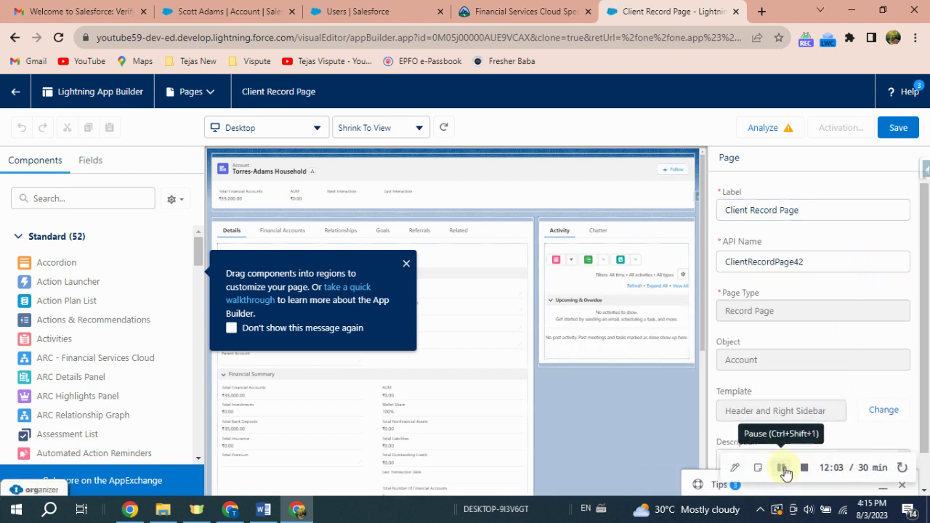
{"action": "left_click", "coordinate": [406, 269]}
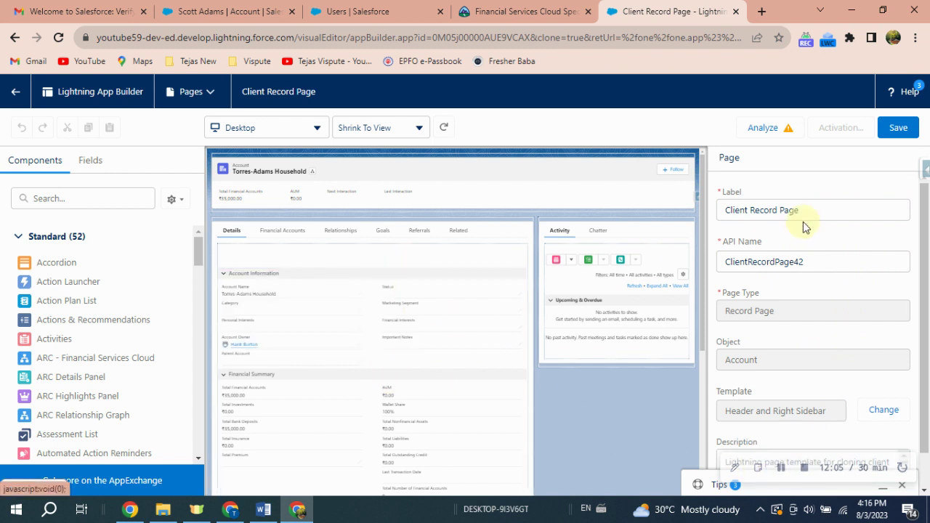
{"action": "left_click", "coordinate": [822, 214]}
{"action": "key", "text": "ctrl+a"}
{"action": "key", "text": "ctrl+v"}
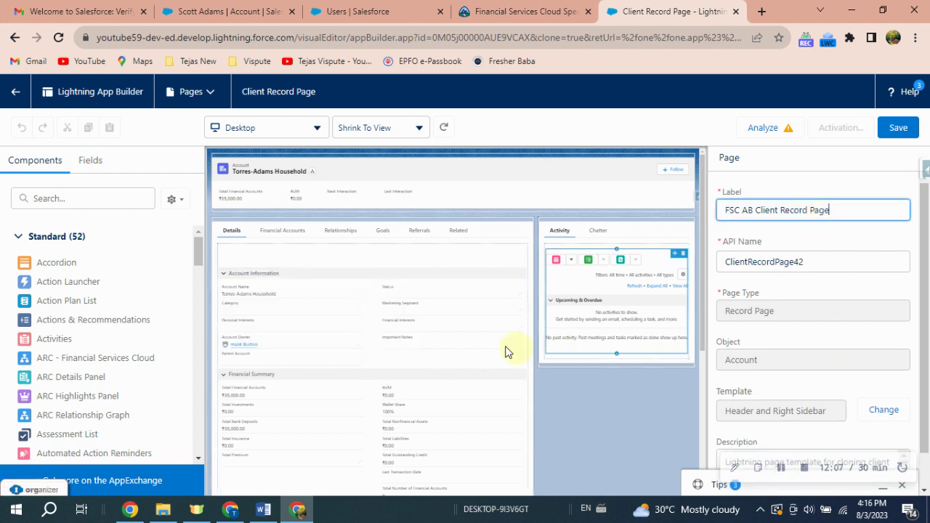
Remove the Related Accounts and Related Contacts components from the page's Relationships tab
{"action": "left_click", "coordinate": [334, 239]}
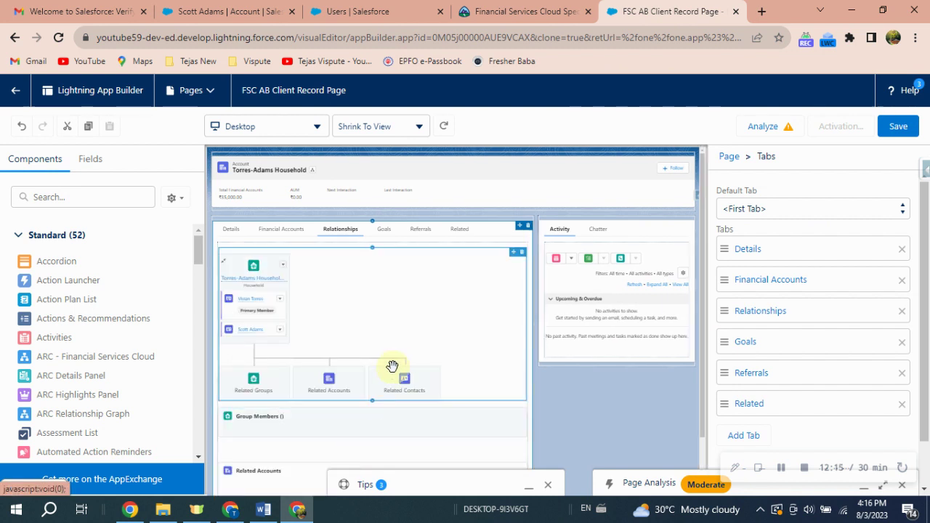
{"action": "scroll", "coordinate": [407, 363], "scroll_direction": "down", "scroll_amount": 1}
{"action": "scroll", "coordinate": [413, 360], "scroll_direction": "down", "scroll_amount": 1}
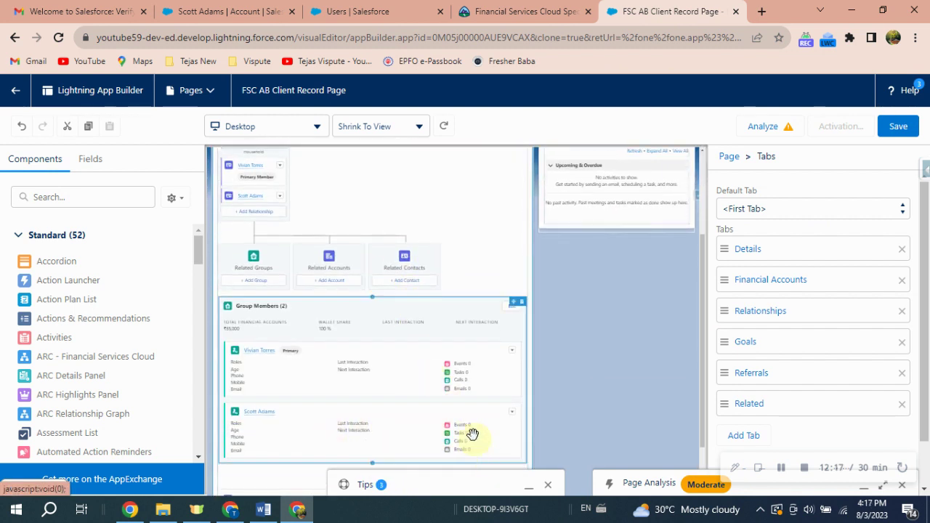
{"action": "scroll", "coordinate": [480, 378], "scroll_direction": "down", "scroll_amount": 1}
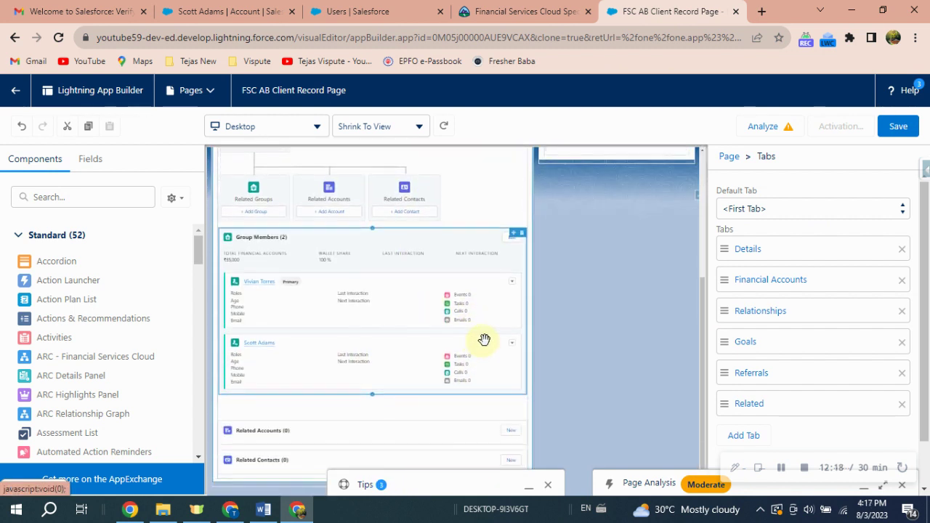
{"action": "left_click", "coordinate": [522, 431]}
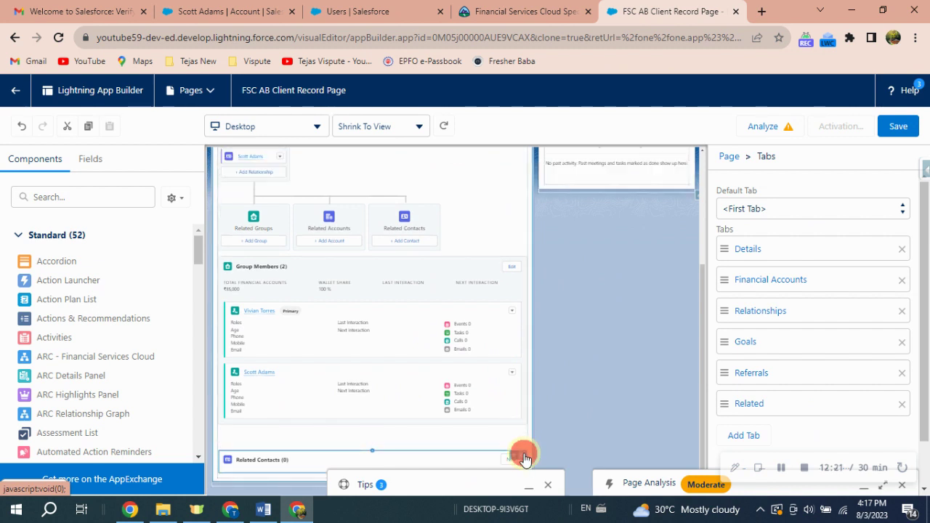
{"action": "left_click", "coordinate": [525, 458]}
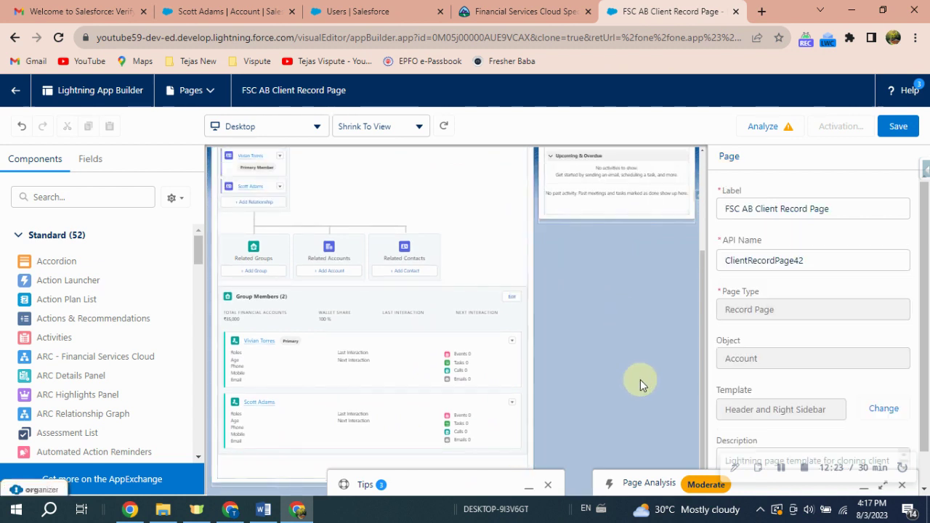
Save the FSC AB Client Record Page and open its activation settings
{"action": "scroll", "coordinate": [664, 351], "scroll_direction": "up", "scroll_amount": 2}
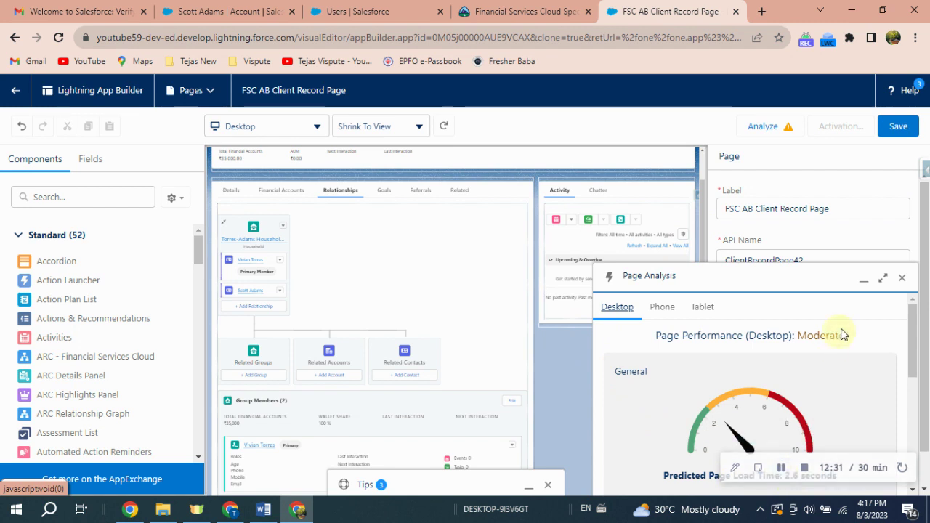
{"action": "left_click", "coordinate": [902, 279]}
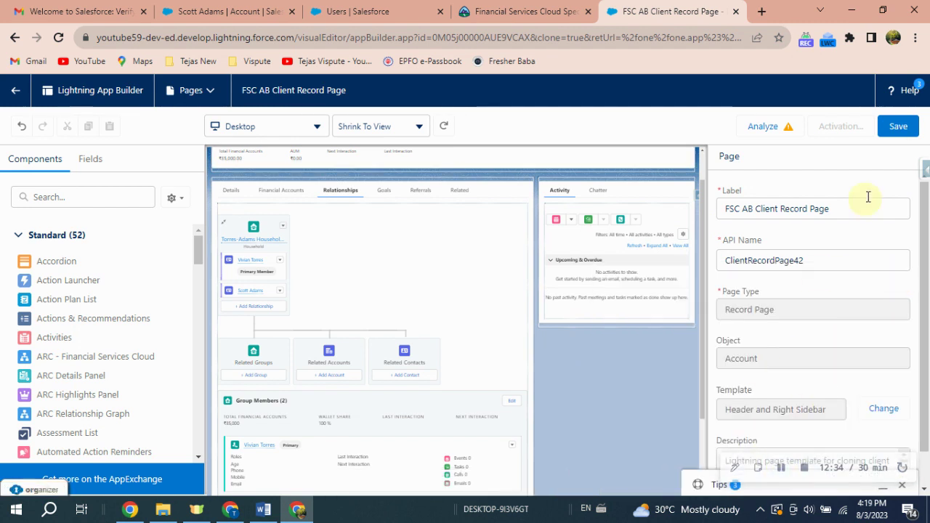
{"action": "left_click", "coordinate": [902, 130]}
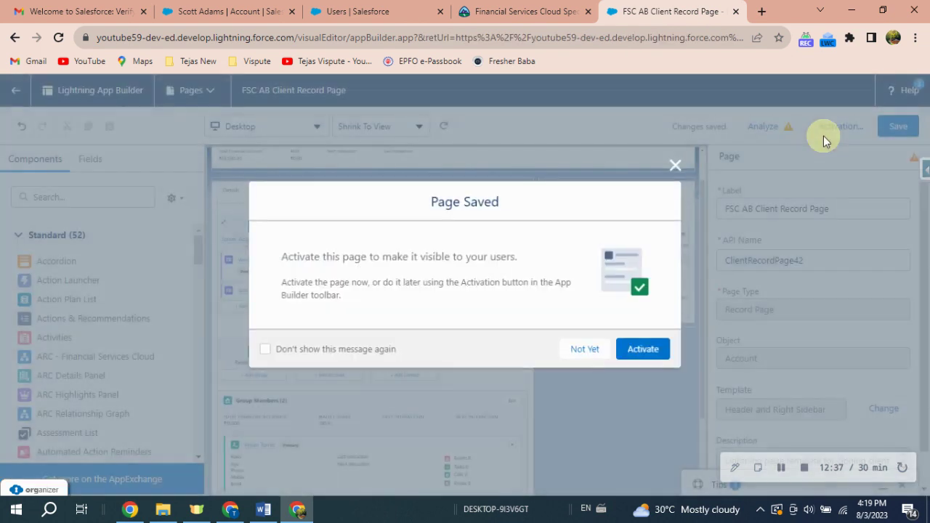
{"action": "left_click", "coordinate": [584, 350]}
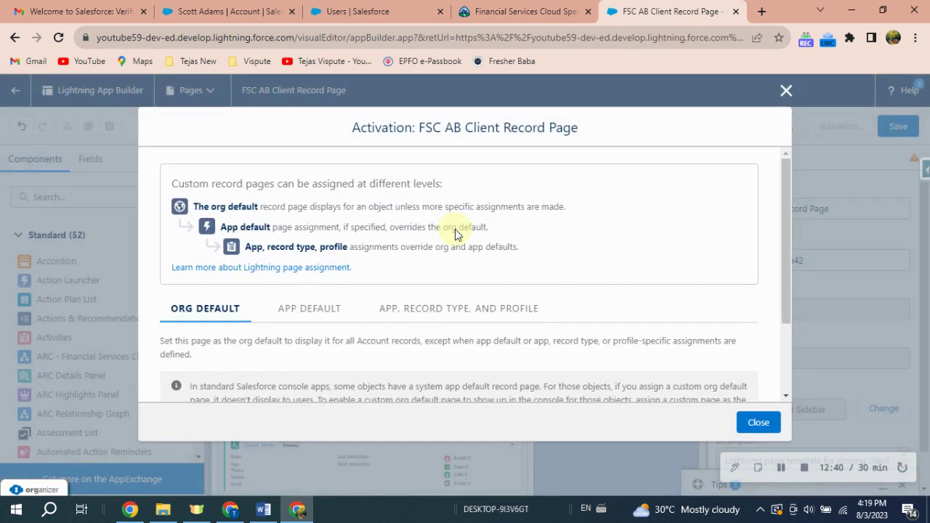
Assign the page by app, record type and profile to FSC Lending, FSC Retail Banking, FSC Retail Banking Console and FSC Wealth Management with default form factors
{"action": "left_click", "coordinate": [431, 308]}
{"action": "left_click", "coordinate": [306, 389]}
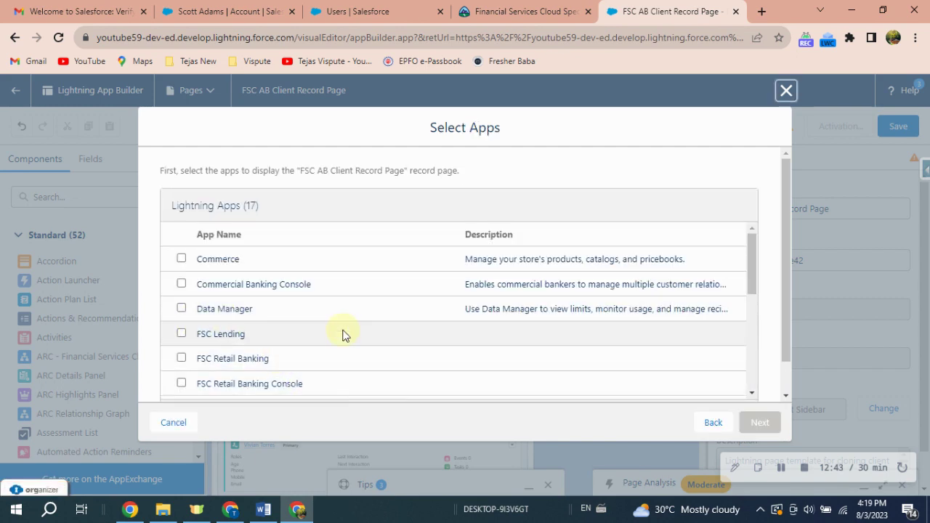
{"action": "scroll", "coordinate": [343, 335], "scroll_direction": "down", "scroll_amount": 4}
{"action": "scroll", "coordinate": [342, 332], "scroll_direction": "up", "scroll_amount": 4}
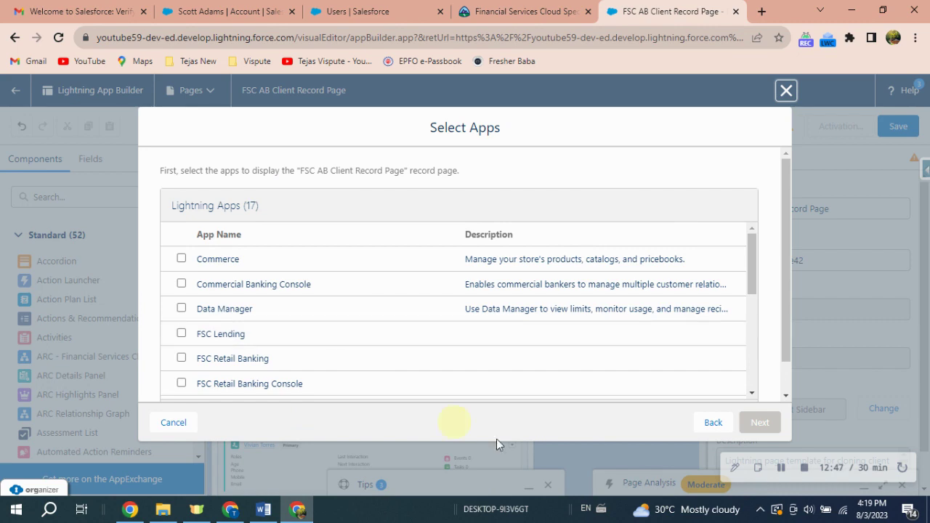
{"action": "scroll", "coordinate": [779, 465], "scroll_direction": "down", "scroll_amount": 1}
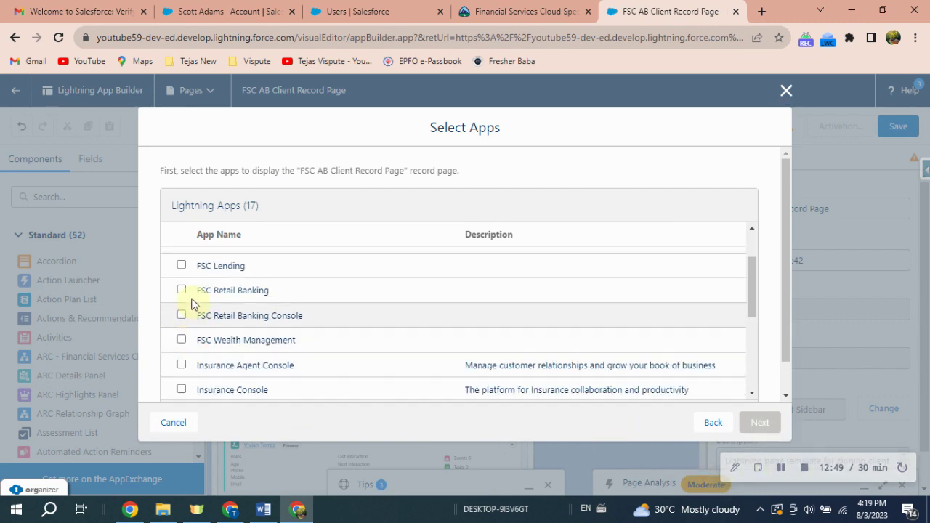
{"action": "scroll", "coordinate": [237, 302], "scroll_direction": "up", "scroll_amount": 1}
{"action": "scroll", "coordinate": [211, 295], "scroll_direction": "down", "scroll_amount": 1}
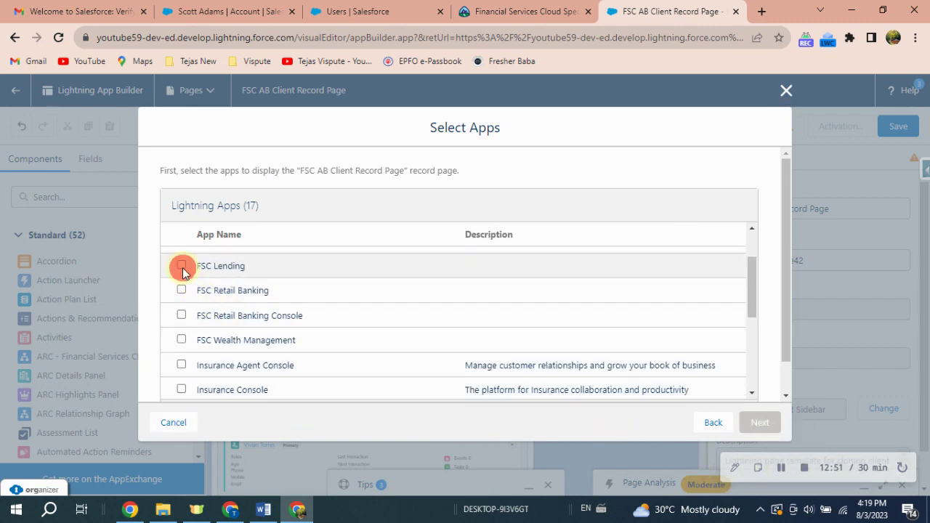
{"action": "left_click", "coordinate": [181, 266]}
{"action": "left_click", "coordinate": [181, 290]}
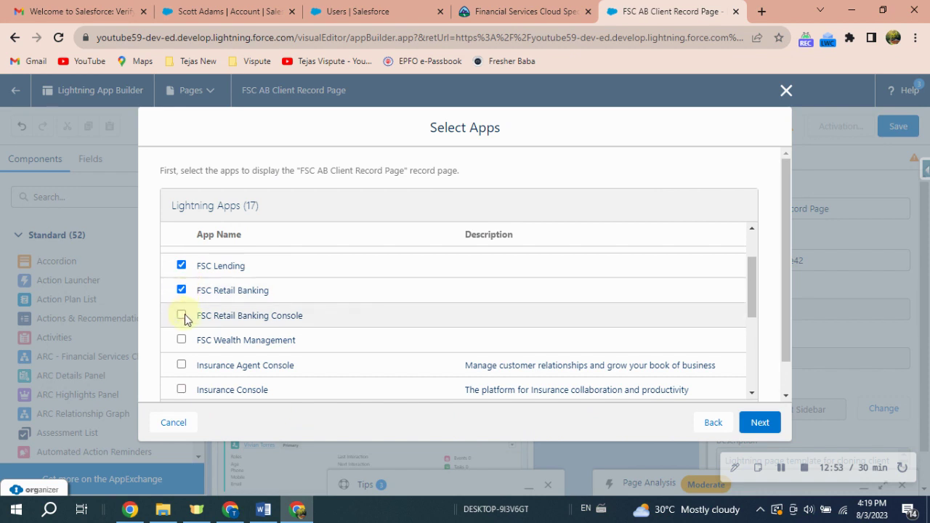
{"action": "left_click", "coordinate": [181, 315]}
{"action": "left_click", "coordinate": [181, 339]}
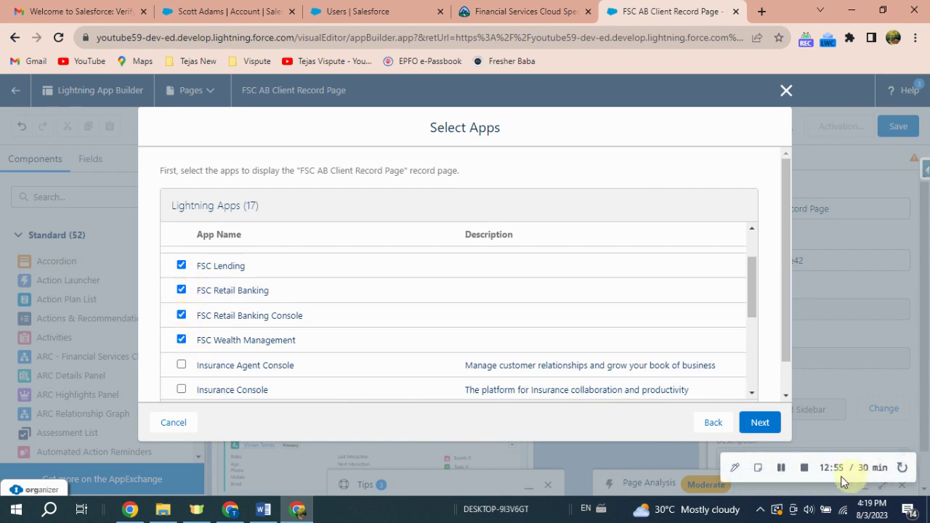
{"action": "left_click", "coordinate": [758, 424]}
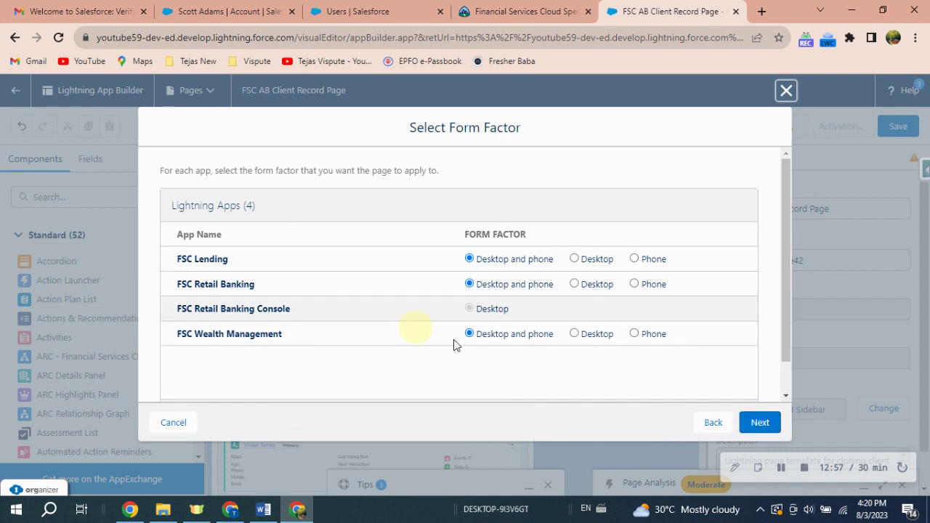
{"action": "left_click", "coordinate": [767, 423]}
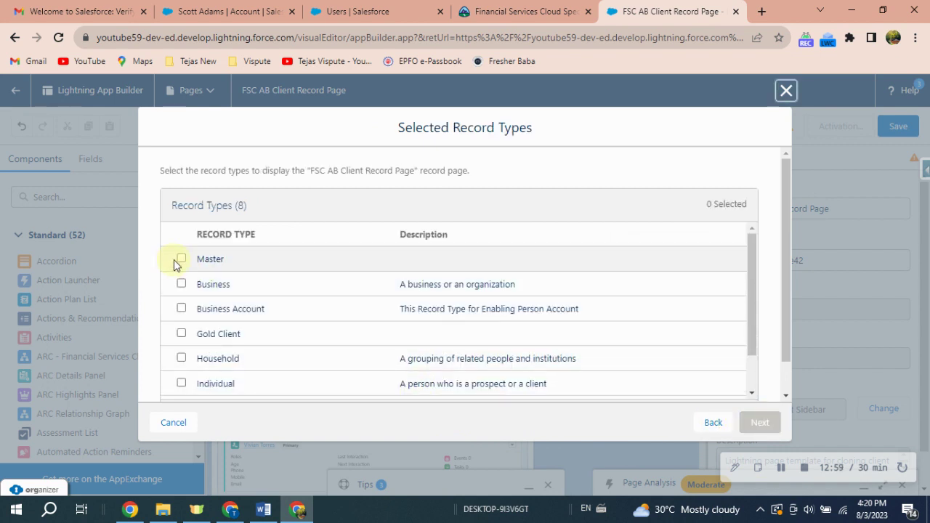
Choose all eight record types for the page assignment, from Master through Person Account, and continue to the profile selection
{"action": "left_click", "coordinate": [181, 259]}
{"action": "left_click", "coordinate": [181, 309]}
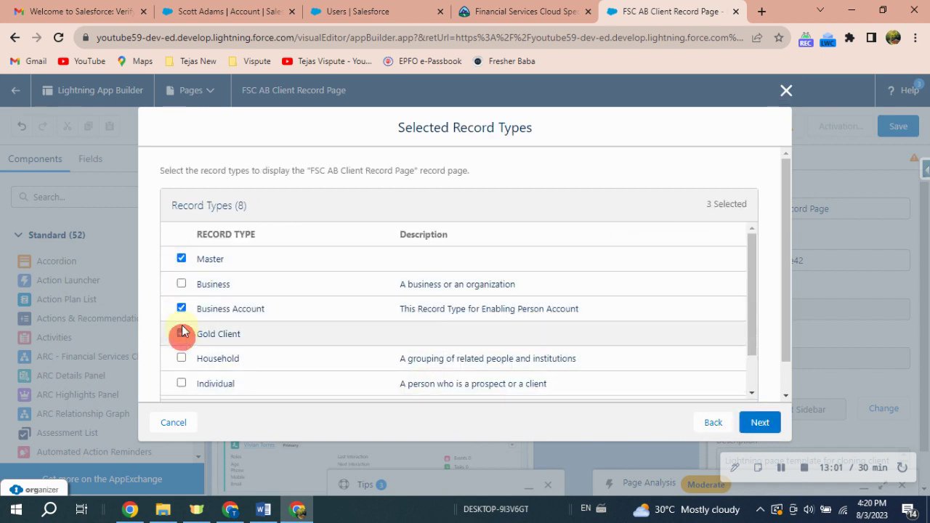
{"action": "left_click", "coordinate": [181, 333]}
{"action": "left_click", "coordinate": [181, 284]}
{"action": "left_click", "coordinate": [181, 358]}
{"action": "scroll", "coordinate": [179, 355], "scroll_direction": "down", "scroll_amount": 2}
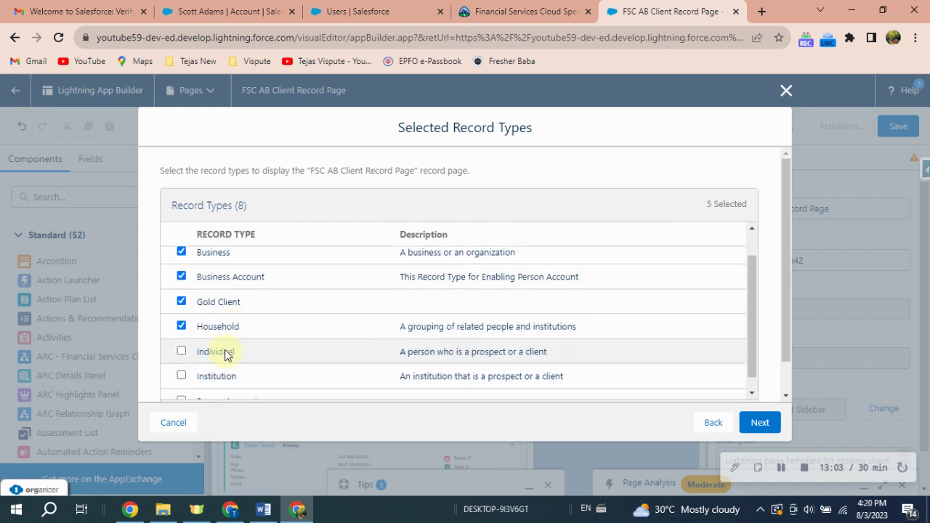
{"action": "left_click", "coordinate": [181, 338]}
{"action": "left_click", "coordinate": [181, 362]}
{"action": "left_click", "coordinate": [181, 387]}
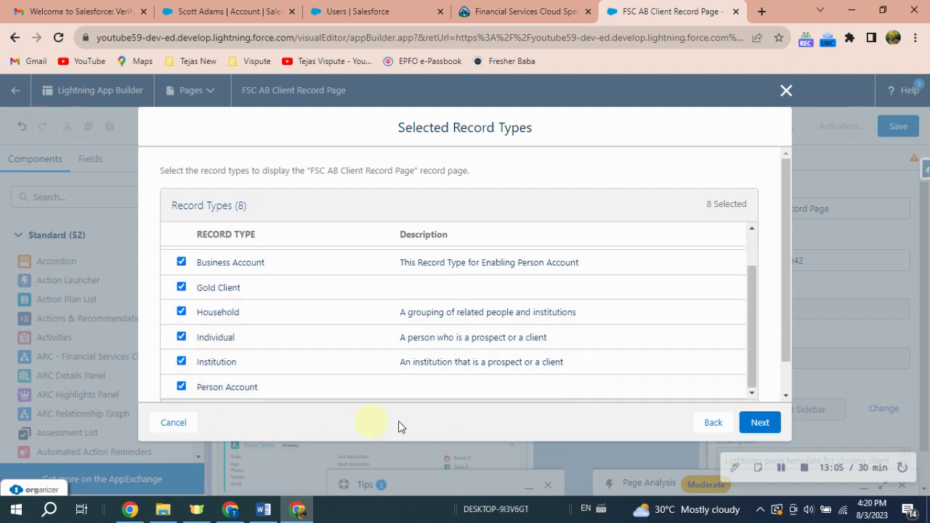
{"action": "left_click", "coordinate": [760, 423]}
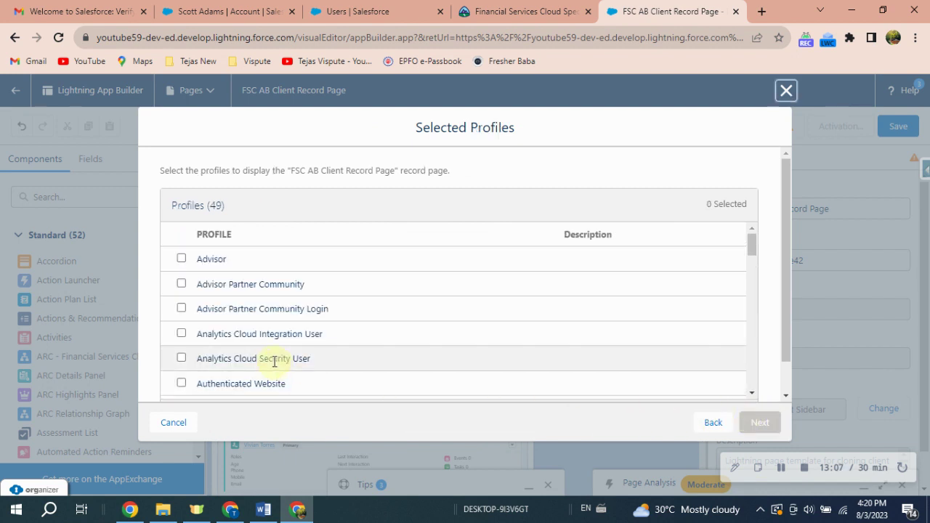
Choose the FSC Associate Banker profile for the page assignment and save the reviewed activation assignments
{"action": "scroll", "coordinate": [235, 336], "scroll_direction": "down", "scroll_amount": 2}
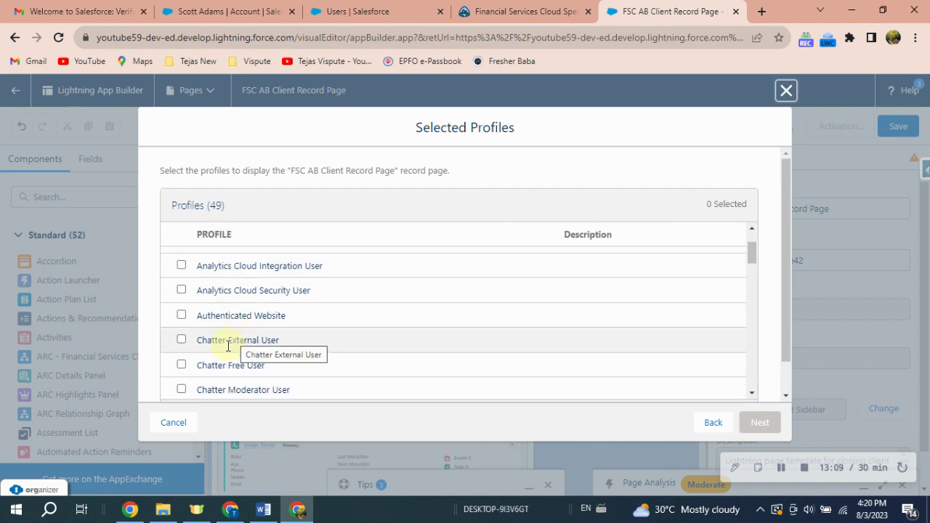
{"action": "scroll", "coordinate": [235, 337], "scroll_direction": "down", "scroll_amount": 1}
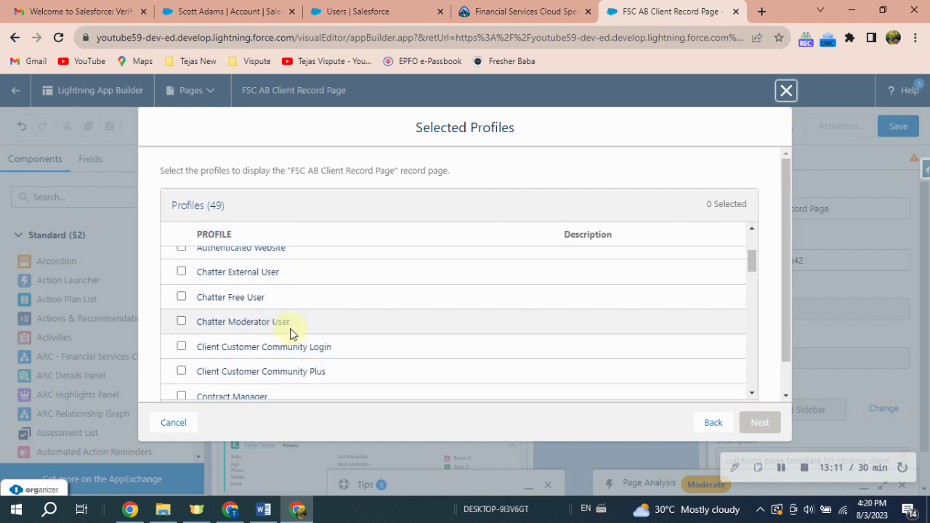
{"action": "scroll", "coordinate": [290, 332], "scroll_direction": "down", "scroll_amount": 4}
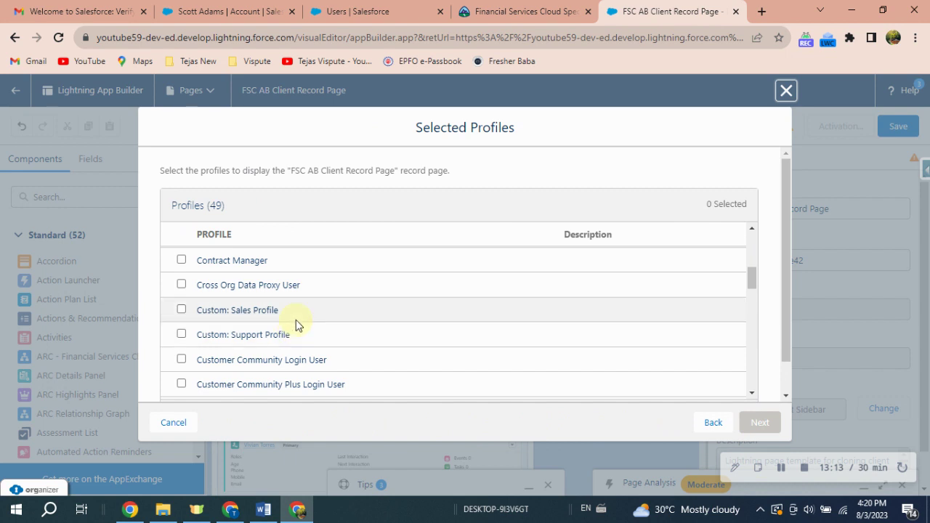
{"action": "scroll", "coordinate": [296, 317], "scroll_direction": "down", "scroll_amount": 2}
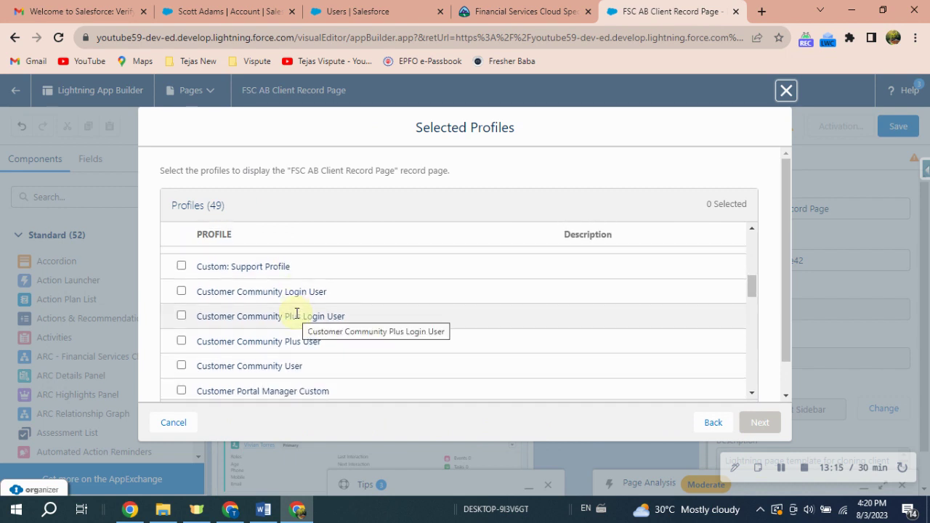
{"action": "scroll", "coordinate": [294, 318], "scroll_direction": "down", "scroll_amount": 10}
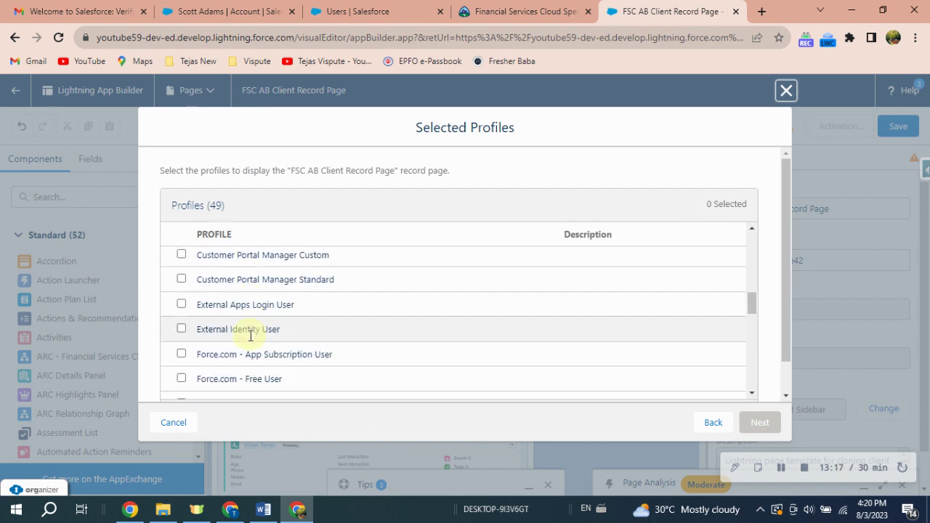
{"action": "scroll", "coordinate": [254, 351], "scroll_direction": "up", "scroll_amount": 2}
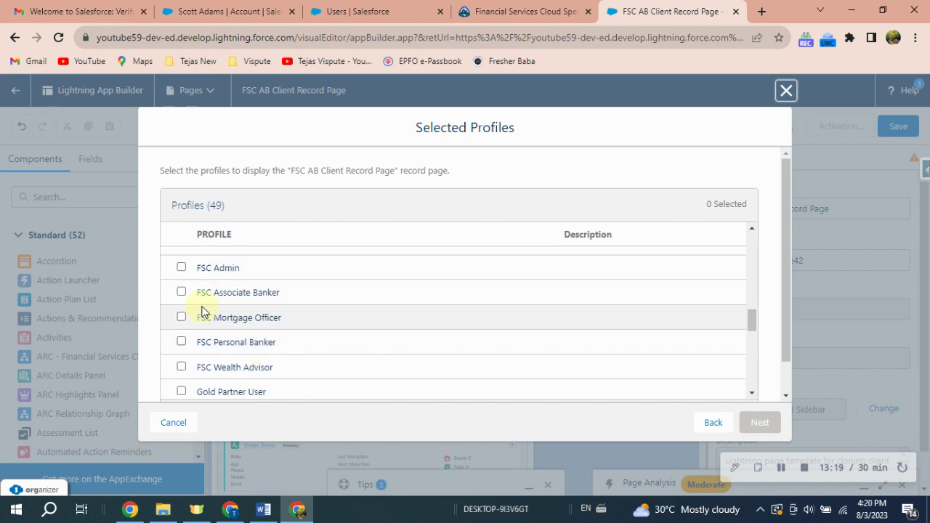
{"action": "left_click", "coordinate": [181, 291]}
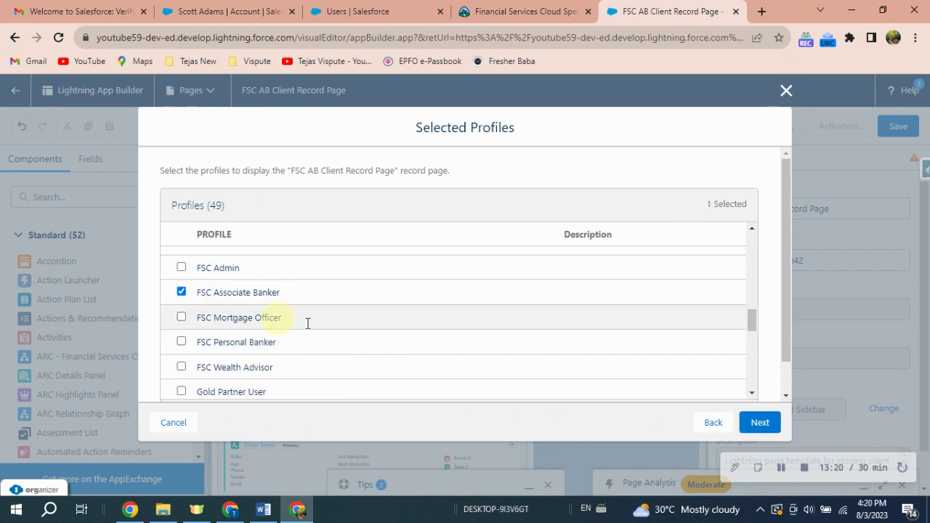
{"action": "left_click", "coordinate": [760, 423]}
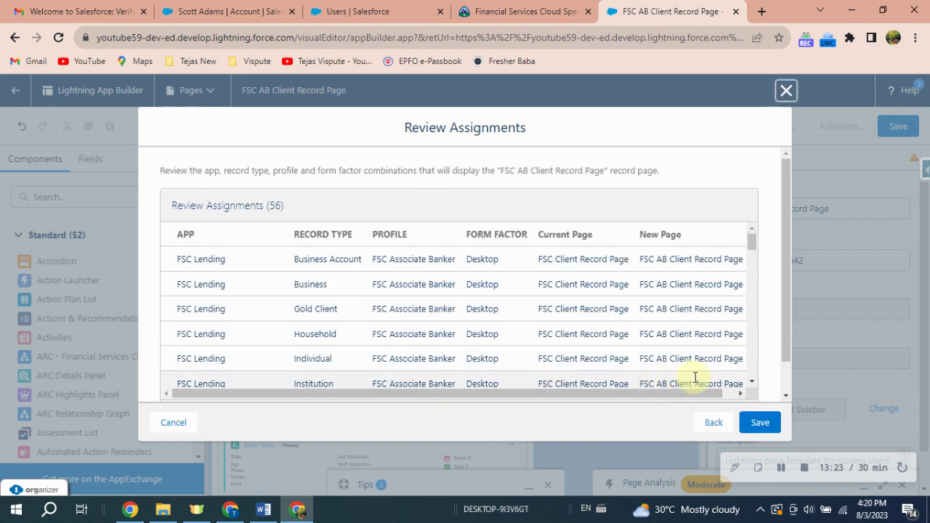
{"action": "left_click", "coordinate": [745, 425]}
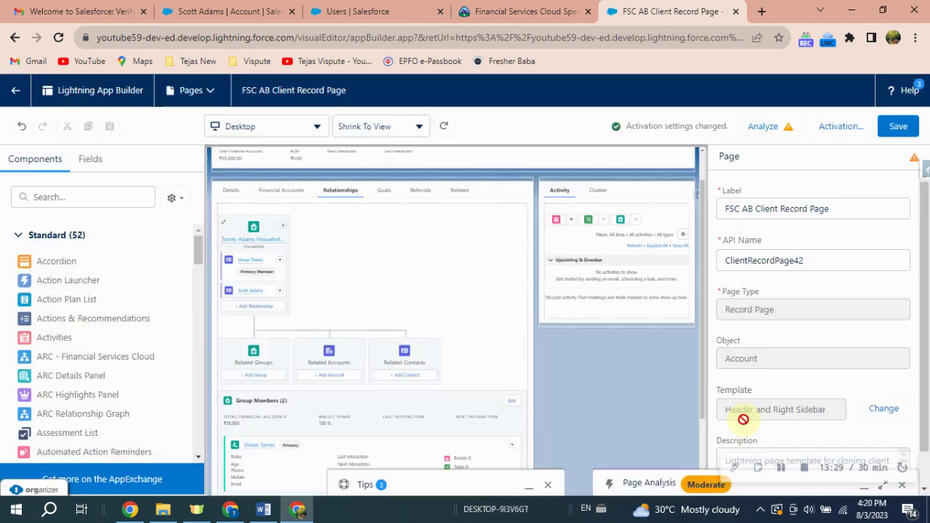
Save the FSC AB Client Record Page and exit the Lightning App Builder
{"action": "left_click", "coordinate": [900, 125]}
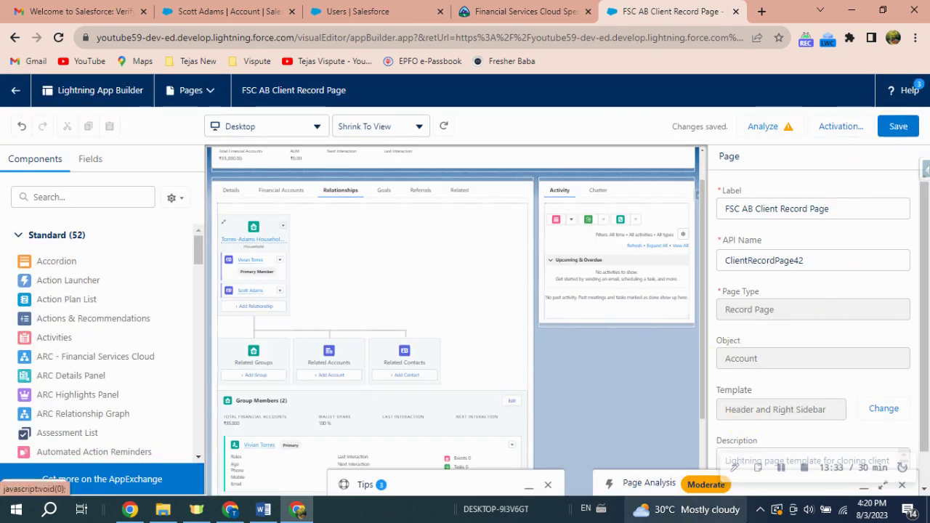
{"action": "left_click", "coordinate": [774, 476]}
{"action": "left_click", "coordinate": [780, 469]}
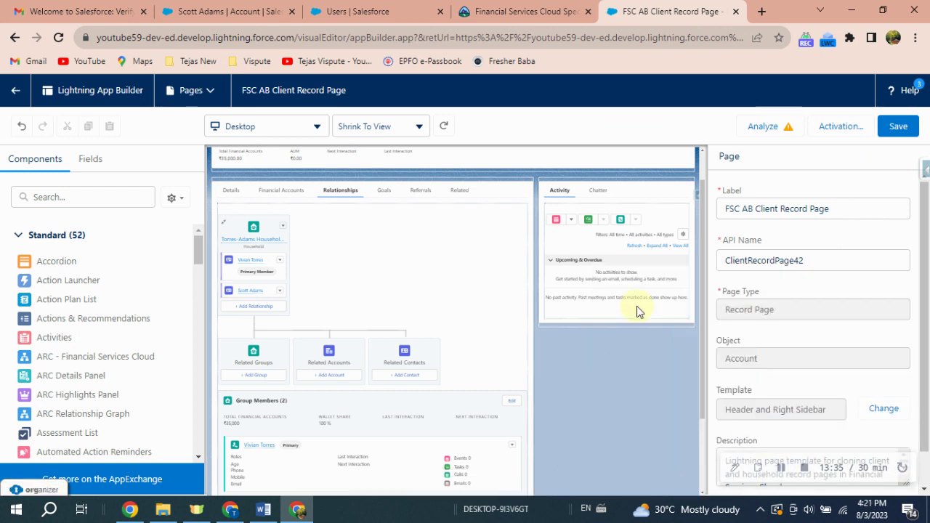
{"action": "left_click", "coordinate": [896, 126]}
{"action": "left_click", "coordinate": [15, 90]}
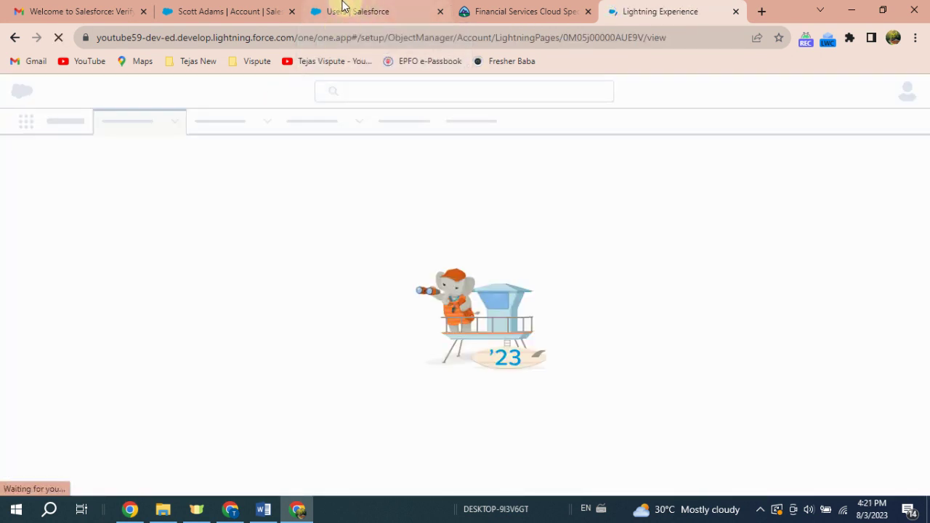
Copy the new associate's full name from the Trailhead superbadge instructions
{"action": "left_click", "coordinate": [500, 10]}
{"action": "scroll", "coordinate": [629, 317], "scroll_direction": "down", "scroll_amount": 1}
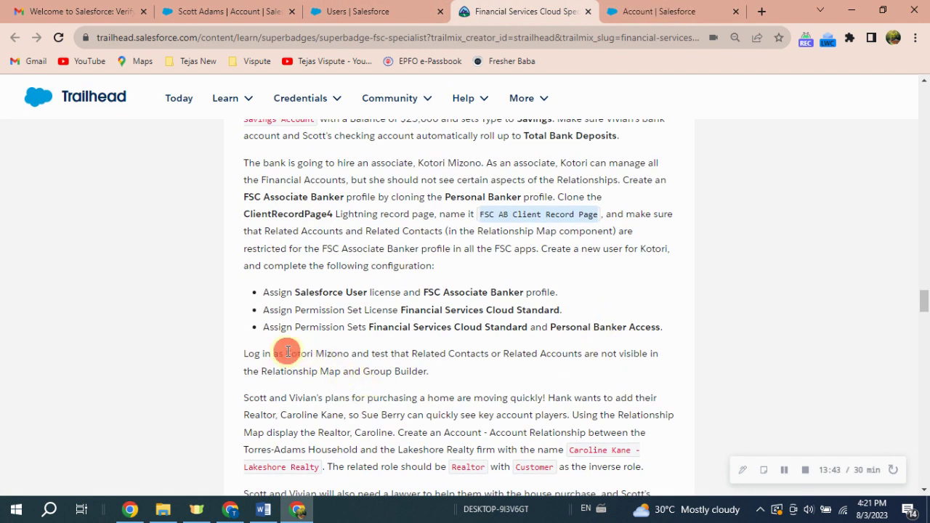
{"action": "left_click_drag", "start_coordinate": [286, 355], "coordinate": [338, 357]}
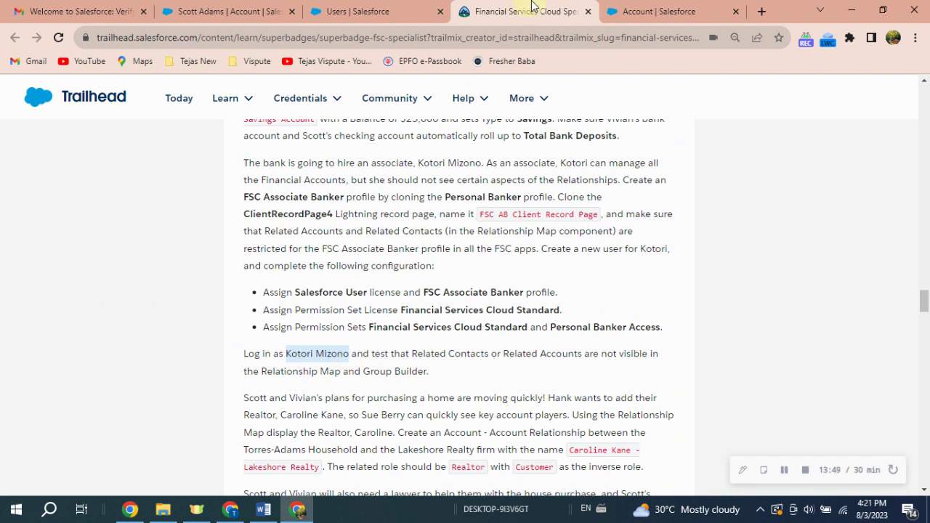
Switch back to Salesforce Setup, find the Users page and start a new user
{"action": "left_click", "coordinate": [643, 11]}
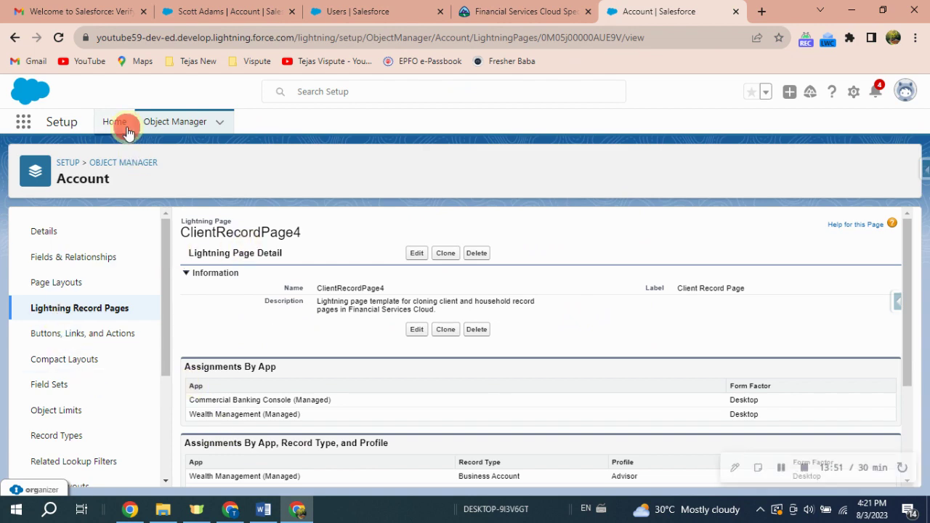
{"action": "left_click", "coordinate": [116, 122]}
{"action": "left_click", "coordinate": [66, 168]}
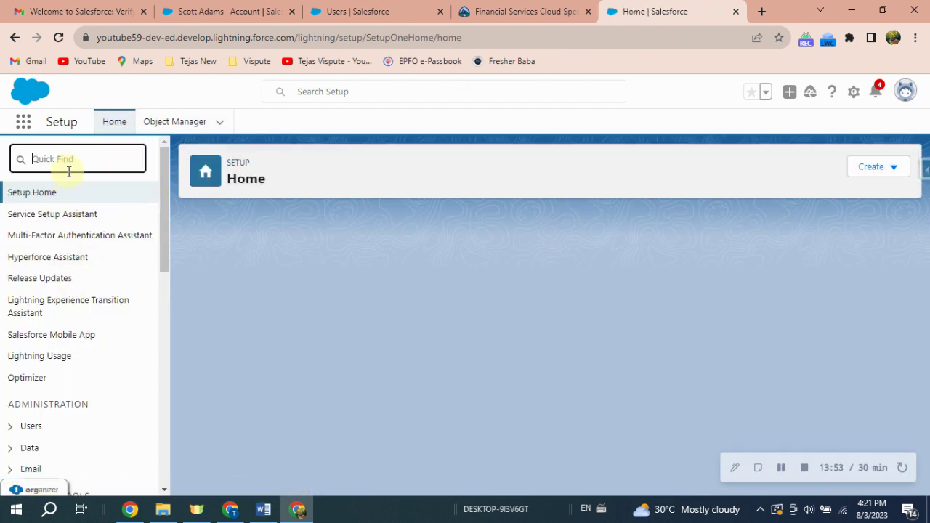
{"action": "type", "text": "u"}
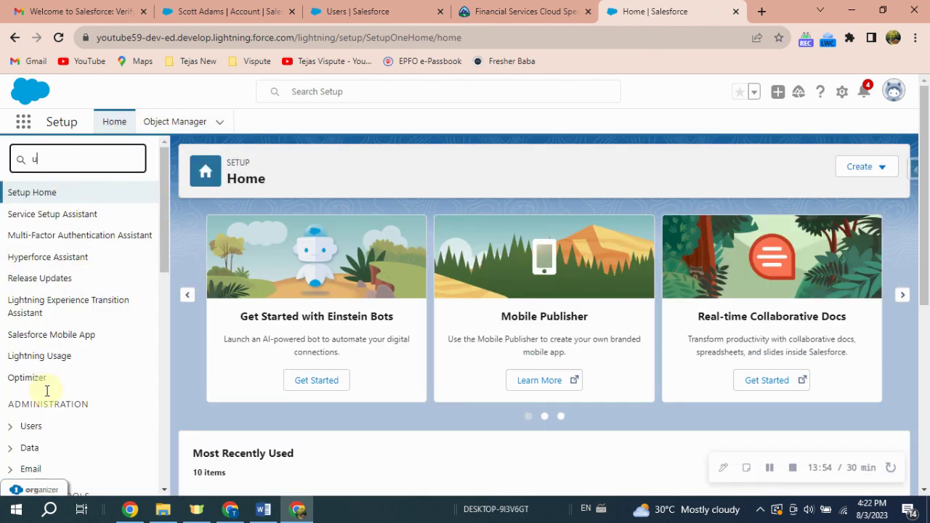
{"action": "type", "text": "er"}
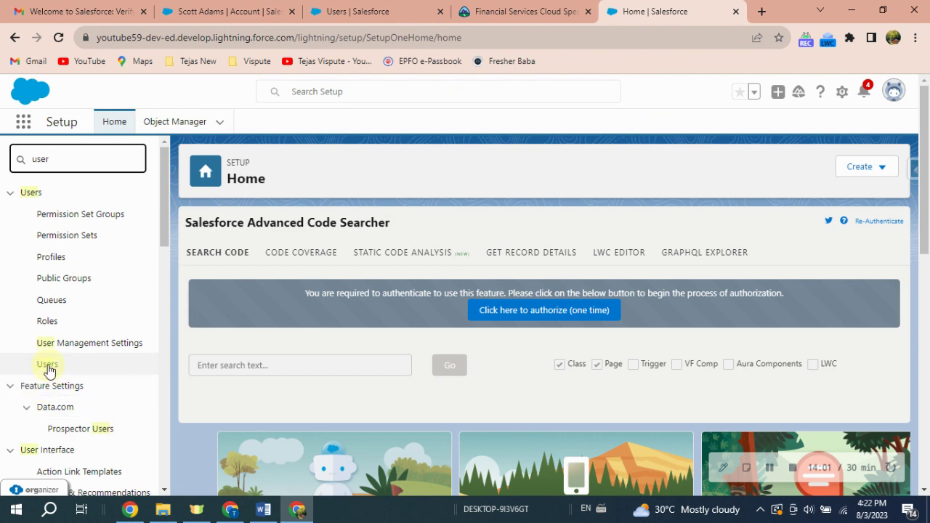
{"action": "left_click", "coordinate": [48, 365]}
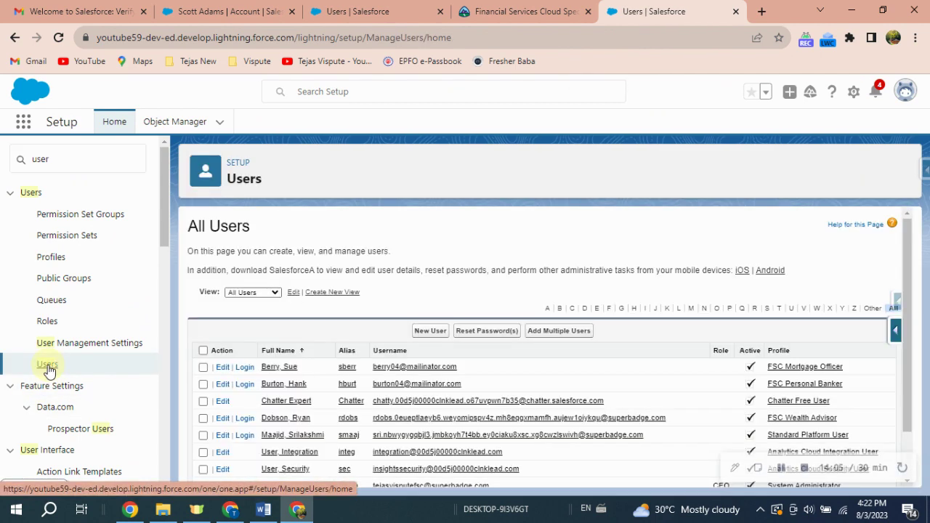
{"action": "scroll", "coordinate": [285, 438], "scroll_direction": "down", "scroll_amount": 2}
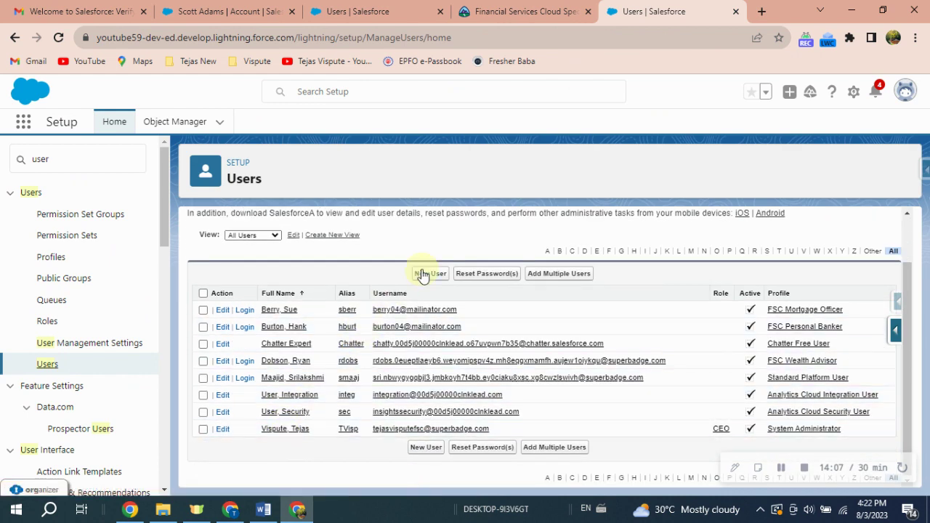
{"action": "left_click", "coordinate": [423, 274]}
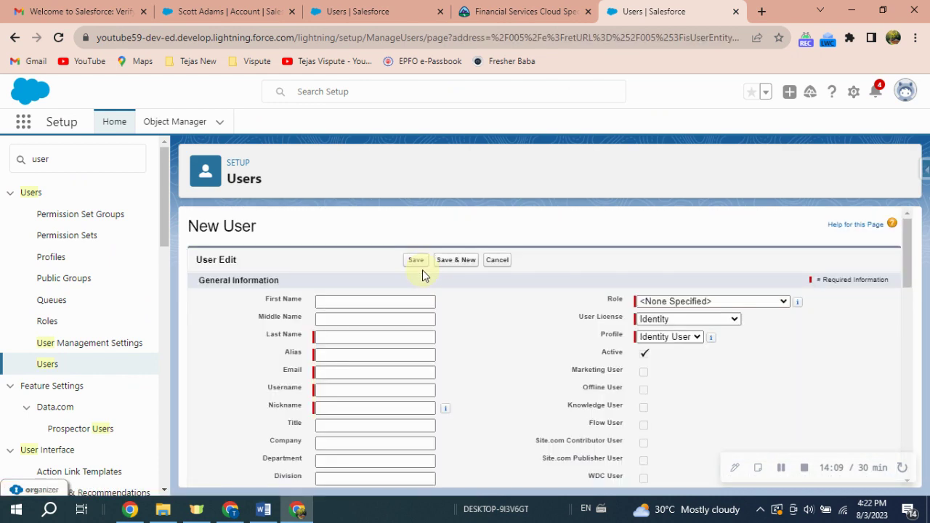
Fill in the new user's first name, last name, email address and matching username
{"action": "left_click", "coordinate": [360, 297]}
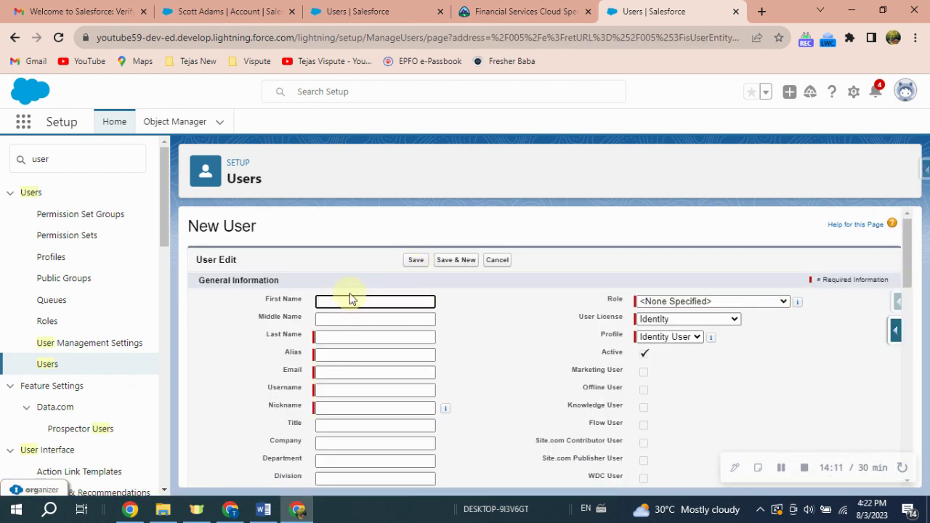
{"action": "double_click", "coordinate": [356, 298]}
{"action": "key", "text": "BackSpace"}
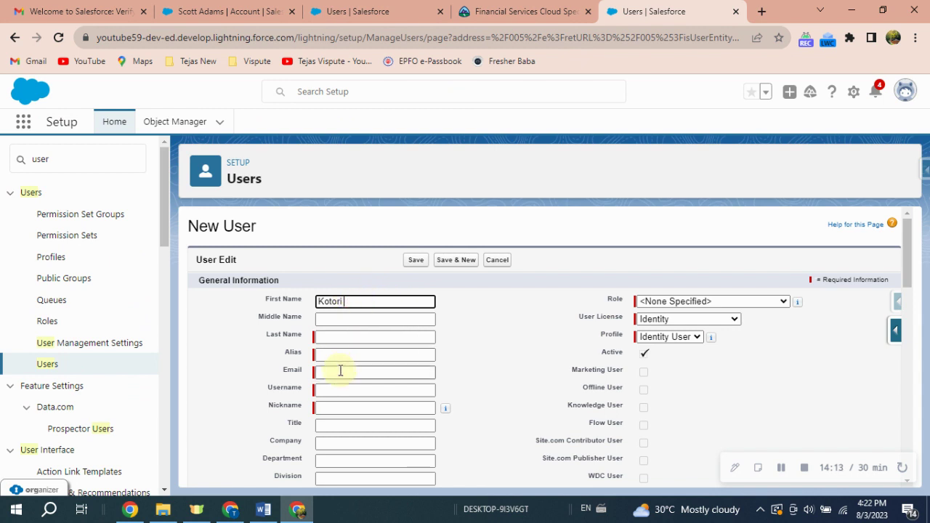
{"action": "left_click", "coordinate": [335, 338]}
{"action": "type", "text": "Mizono"}
{"action": "left_click", "coordinate": [332, 358]}
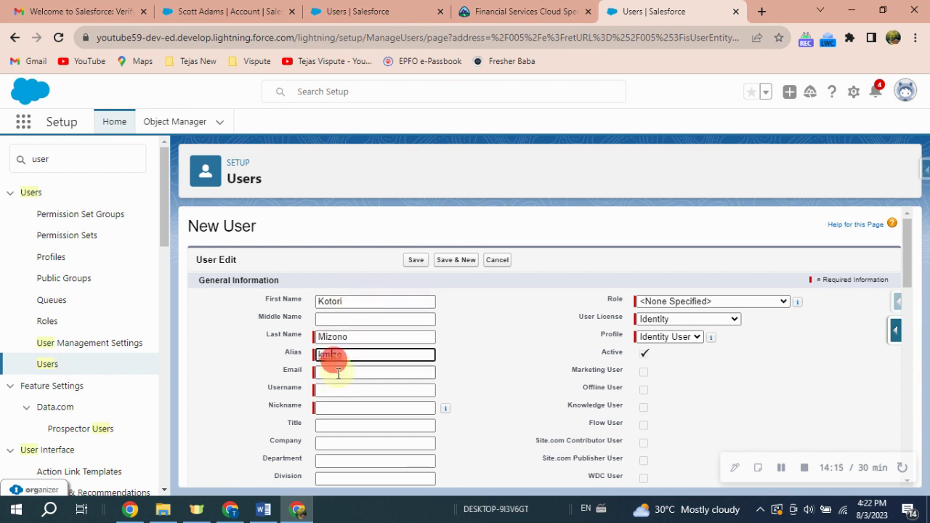
{"action": "left_click", "coordinate": [345, 373]}
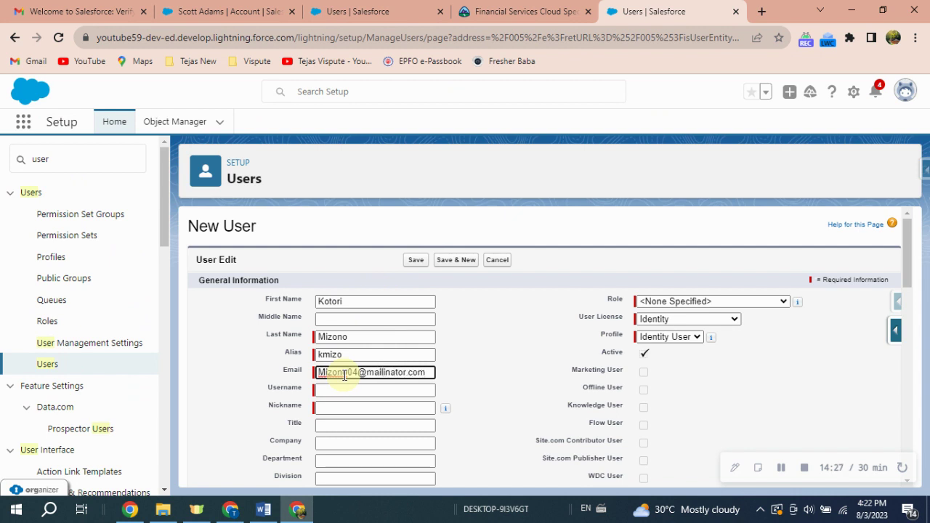
{"action": "left_click", "coordinate": [352, 390]}
Set the user license to Salesforce and the profile to FSC Associate Banker, and save the new user
{"action": "left_click", "coordinate": [694, 319]}
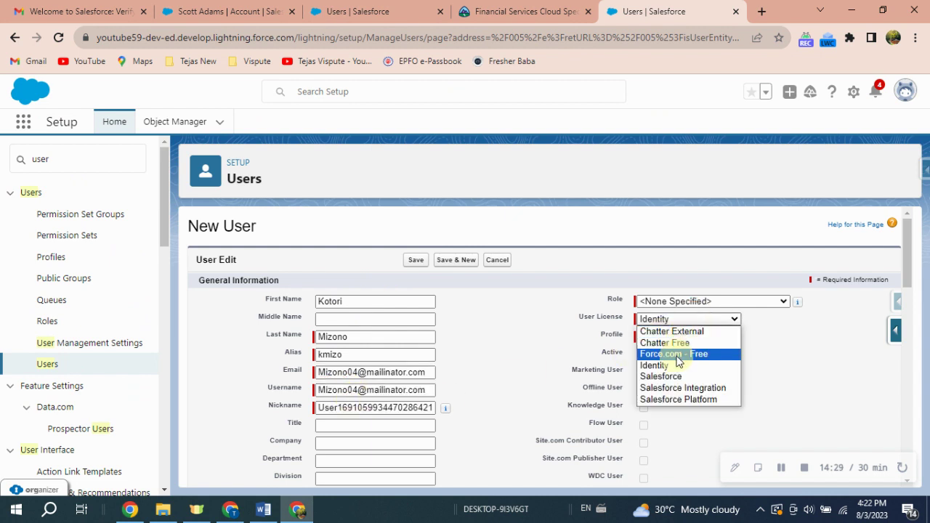
{"action": "left_click", "coordinate": [684, 376]}
{"action": "left_click", "coordinate": [702, 340]}
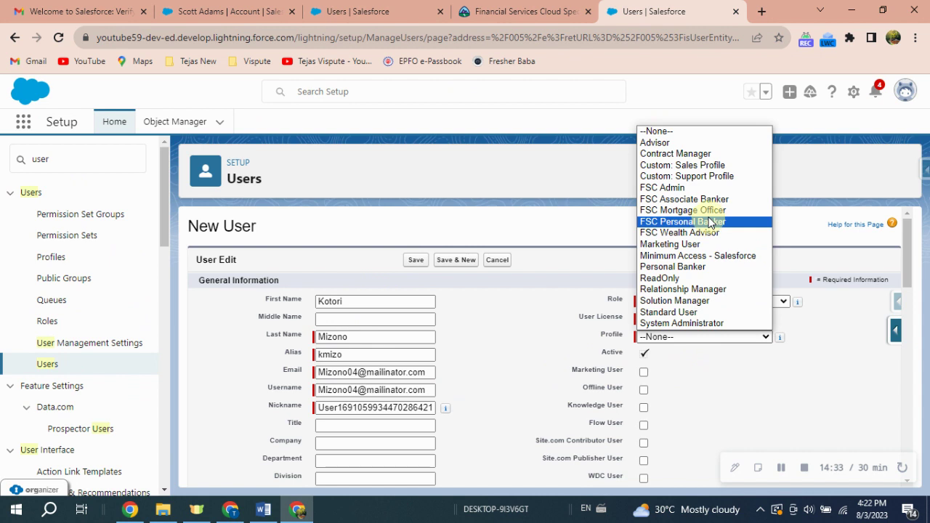
{"action": "type", "text": "FSC As"}
{"action": "key", "text": "Return"}
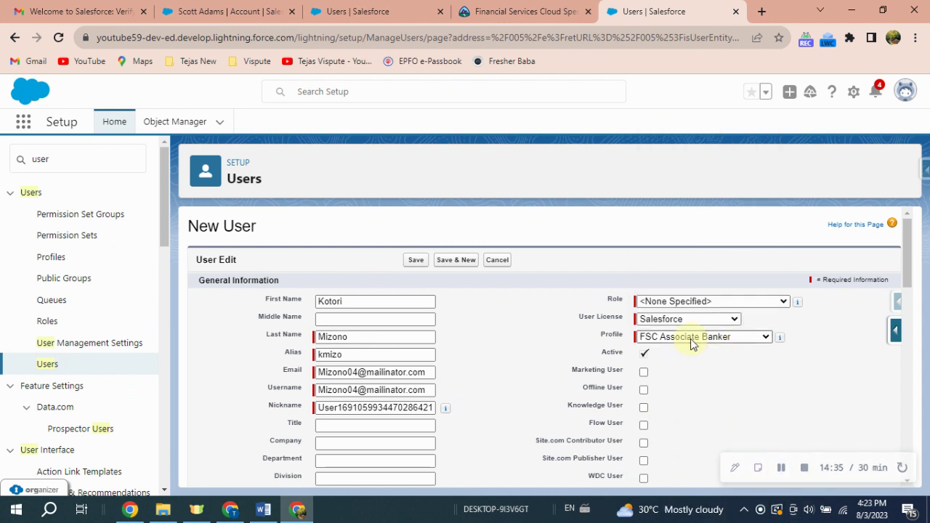
{"action": "left_click", "coordinate": [900, 319]}
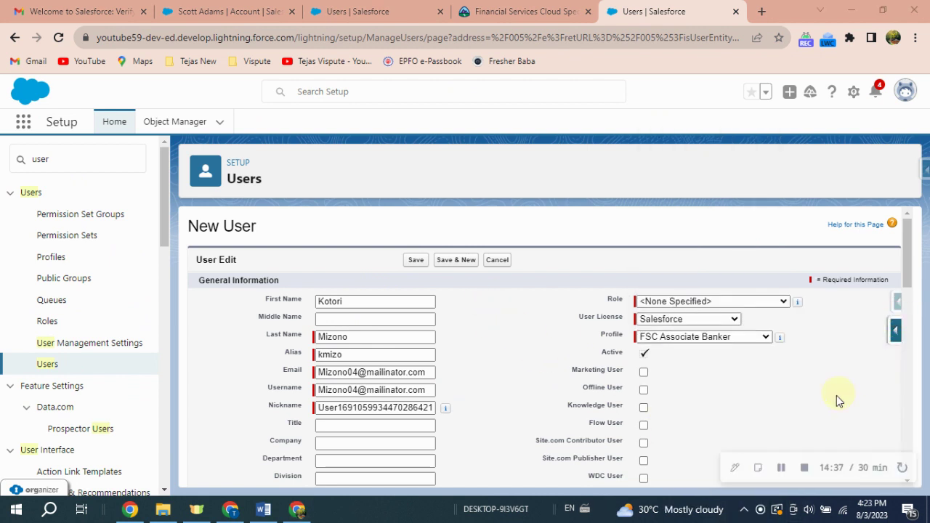
{"action": "left_click", "coordinate": [416, 260]}
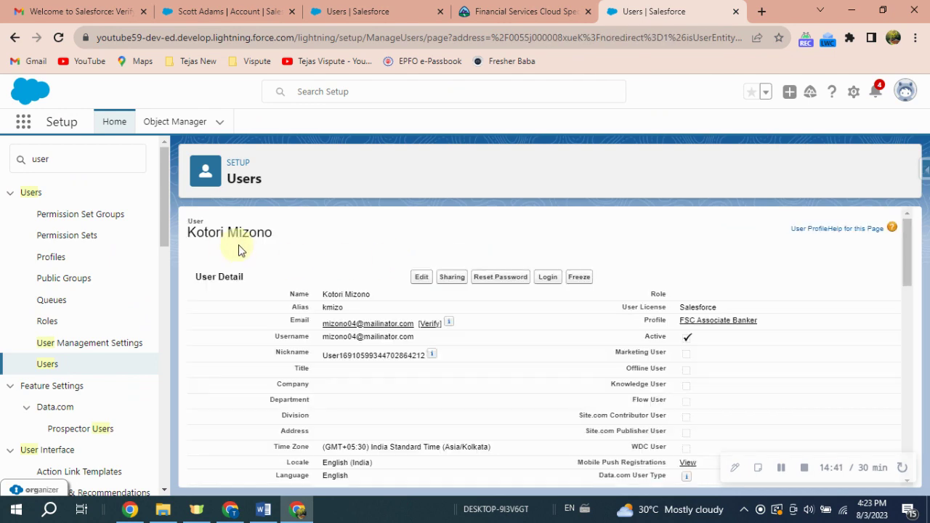
Assign the permission sets Financial Services Cloud Standard and Personal Banker Access to the new user and save the assignments
{"action": "left_click", "coordinate": [304, 248]}
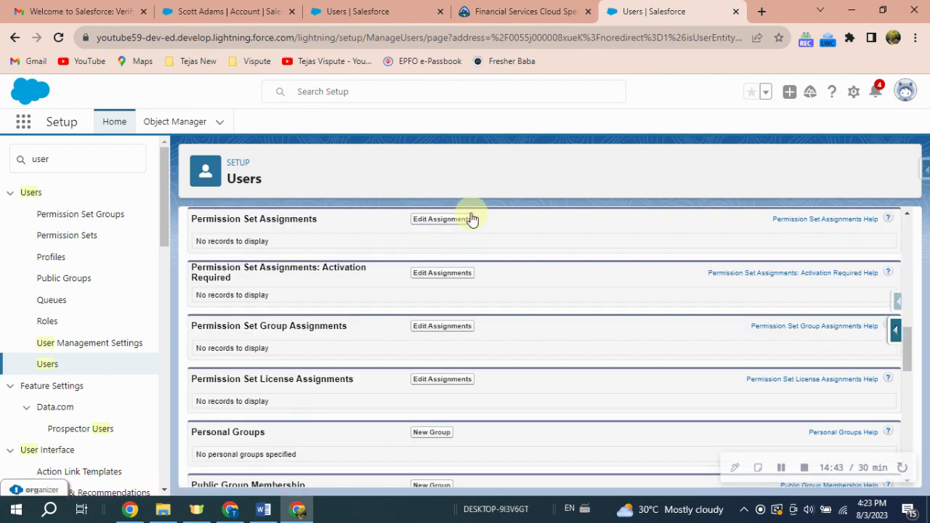
{"action": "left_click", "coordinate": [440, 219]}
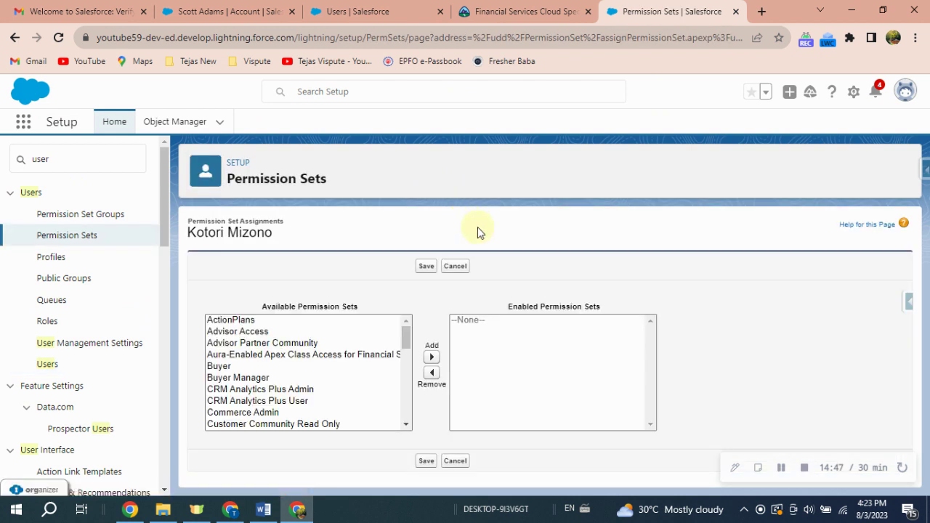
{"action": "scroll", "coordinate": [305, 378], "scroll_direction": "down", "scroll_amount": 5}
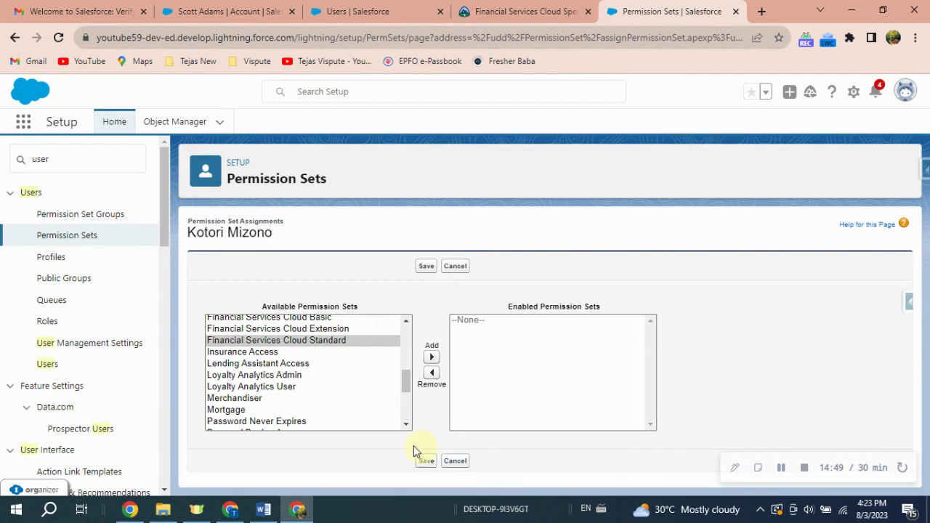
{"action": "left_click", "coordinate": [346, 340]}
{"action": "left_click", "coordinate": [432, 357]}
{"action": "scroll", "coordinate": [305, 389], "scroll_direction": "down", "scroll_amount": 3}
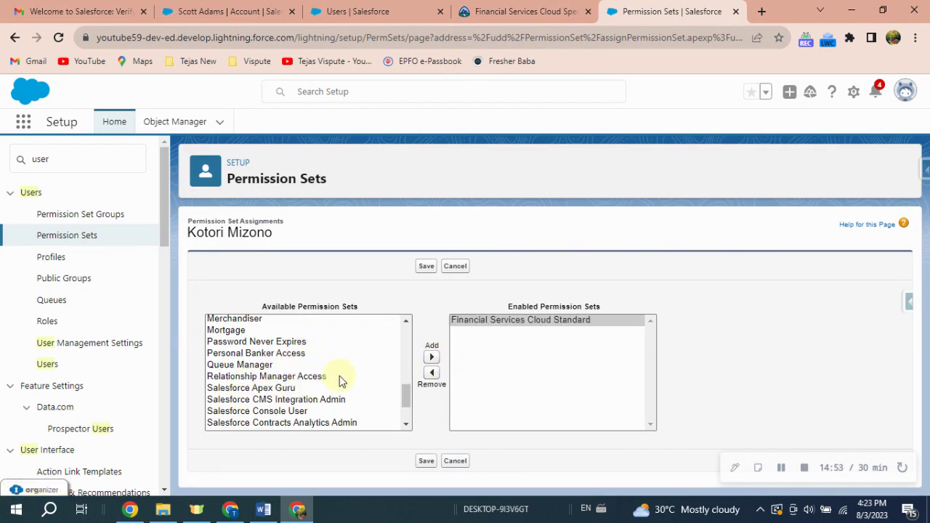
{"action": "left_click", "coordinate": [287, 354]}
{"action": "left_click", "coordinate": [432, 359]}
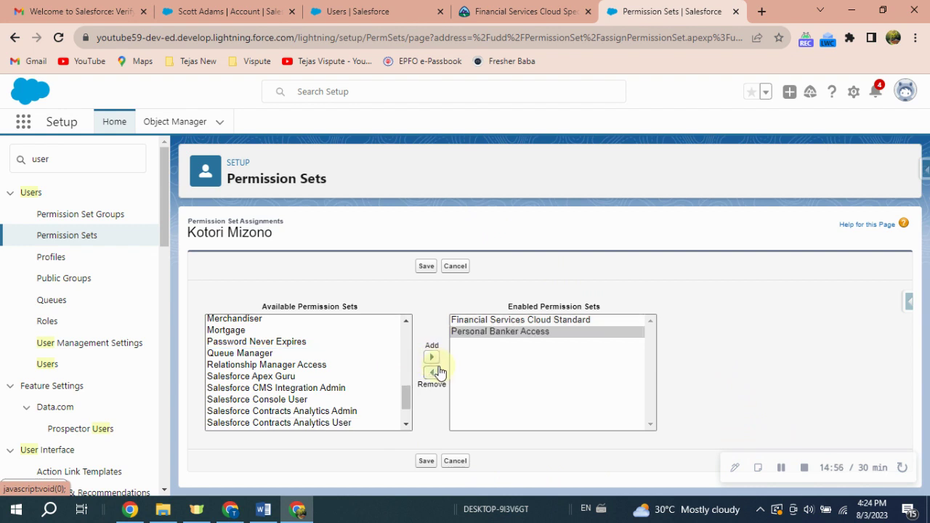
{"action": "left_click", "coordinate": [427, 267]}
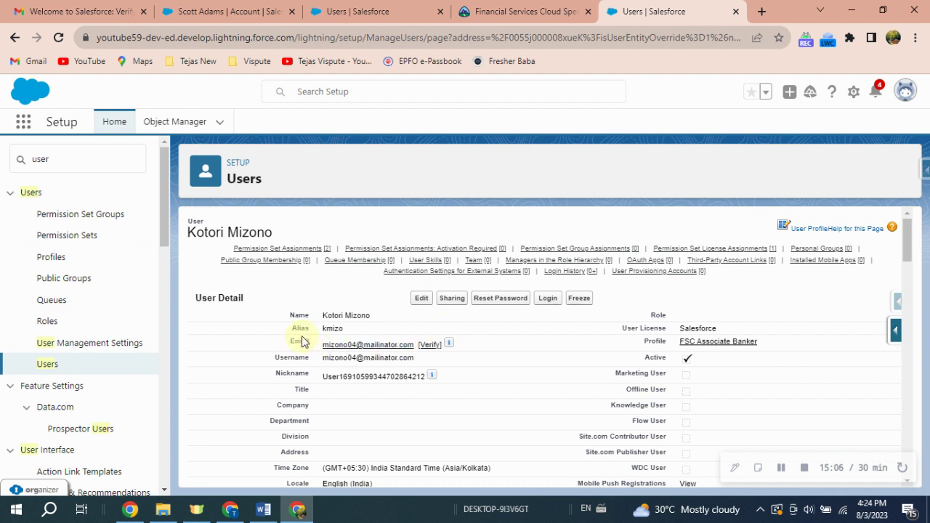
Open the Wealth Management app in a new browser tab and open the household account from the Accounts list
{"action": "left_click", "coordinate": [22, 122]}
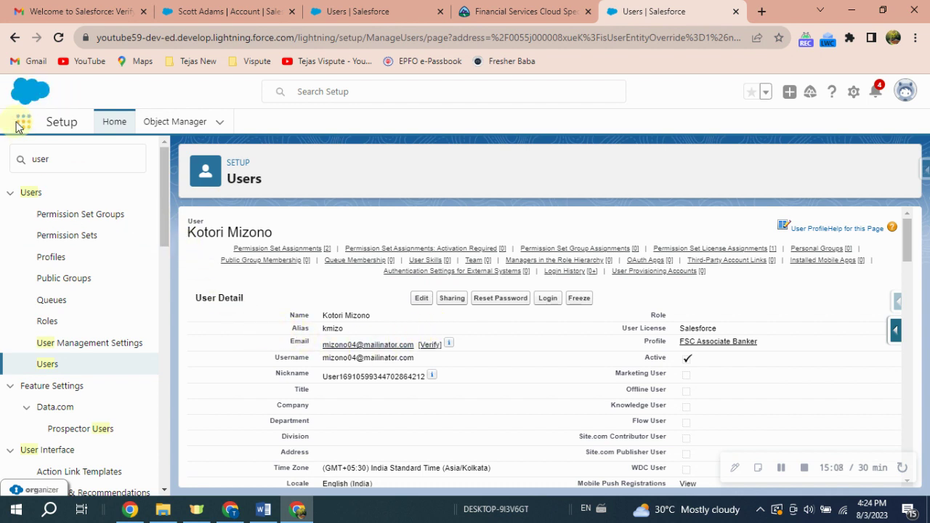
{"action": "type", "text": "we"}
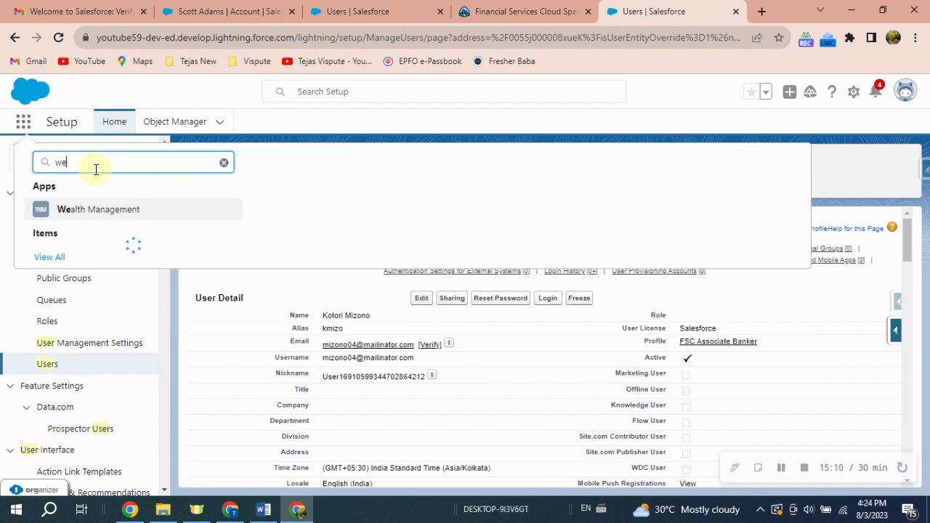
{"action": "right_click", "coordinate": [141, 220]}
{"action": "left_click", "coordinate": [202, 230]}
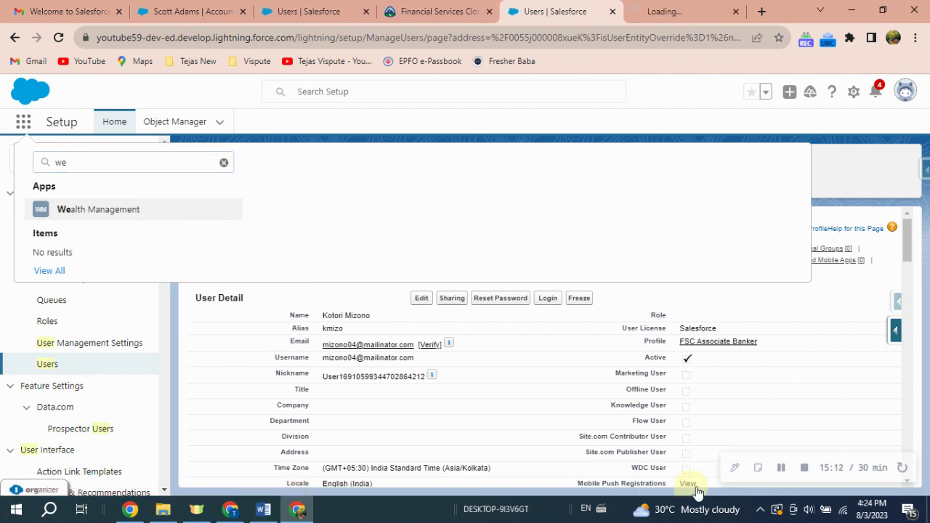
{"action": "left_click", "coordinate": [669, 9]}
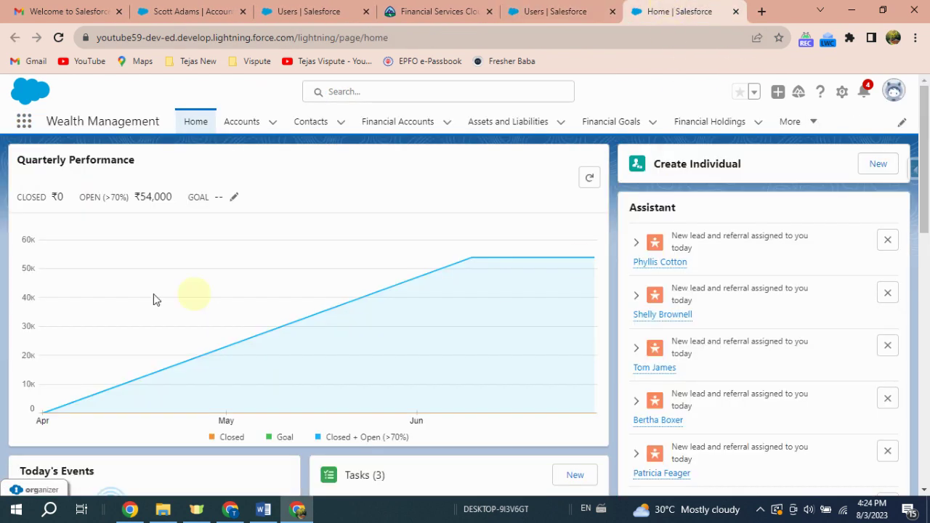
{"action": "left_click", "coordinate": [245, 124]}
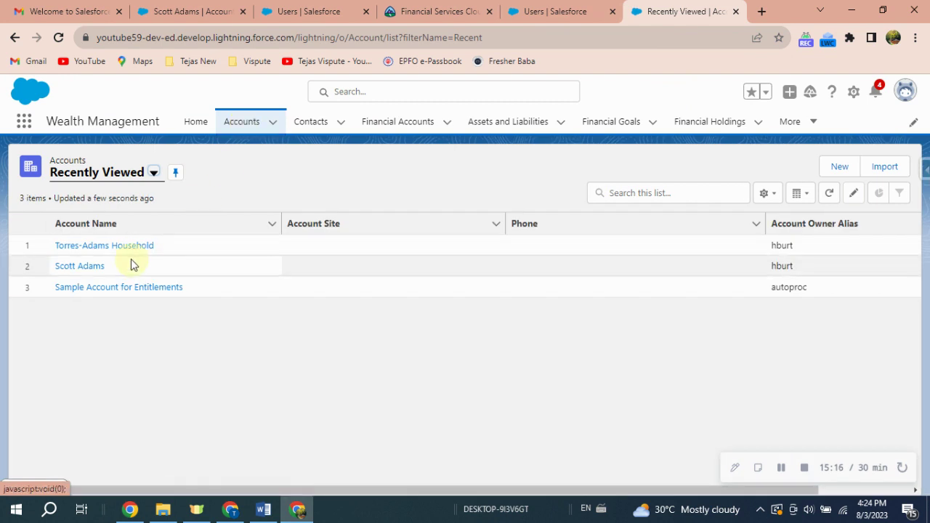
{"action": "left_click", "coordinate": [131, 251]}
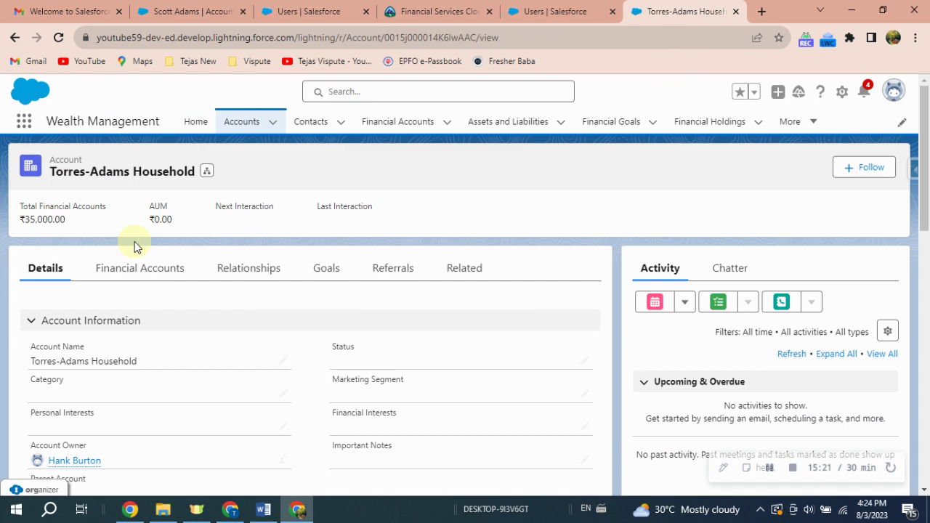
Start a new account-account relationship from the household's relationship map
{"action": "left_click", "coordinate": [246, 268]}
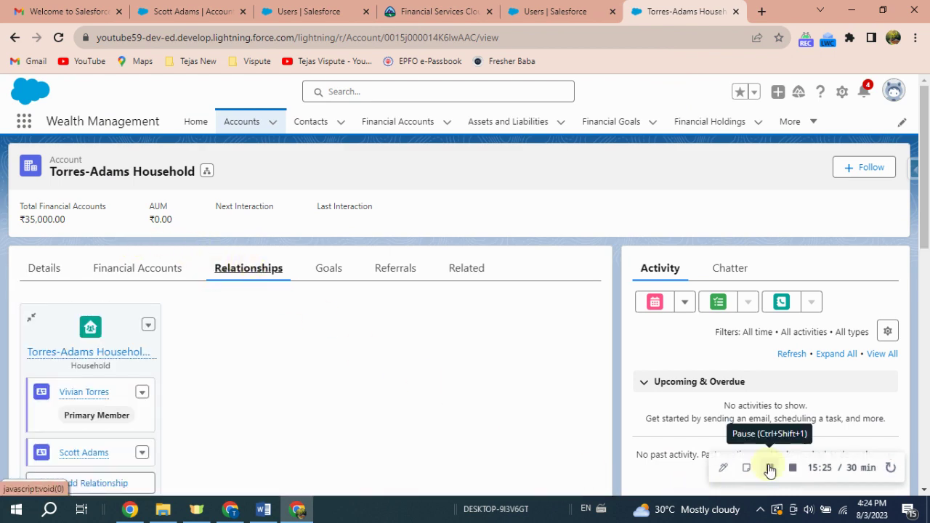
{"action": "scroll", "coordinate": [240, 417], "scroll_direction": "down", "scroll_amount": 2}
{"action": "left_click", "coordinate": [245, 414]}
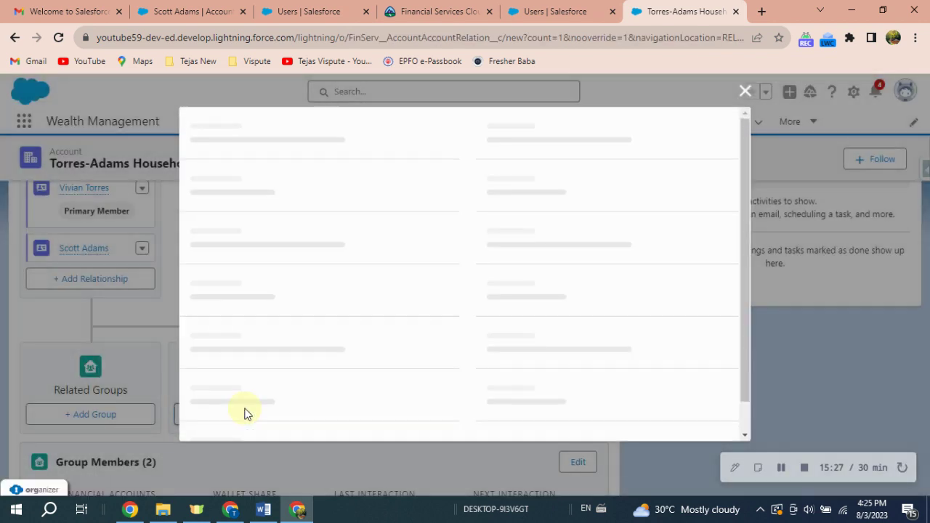
{"action": "left_click", "coordinate": [291, 279]}
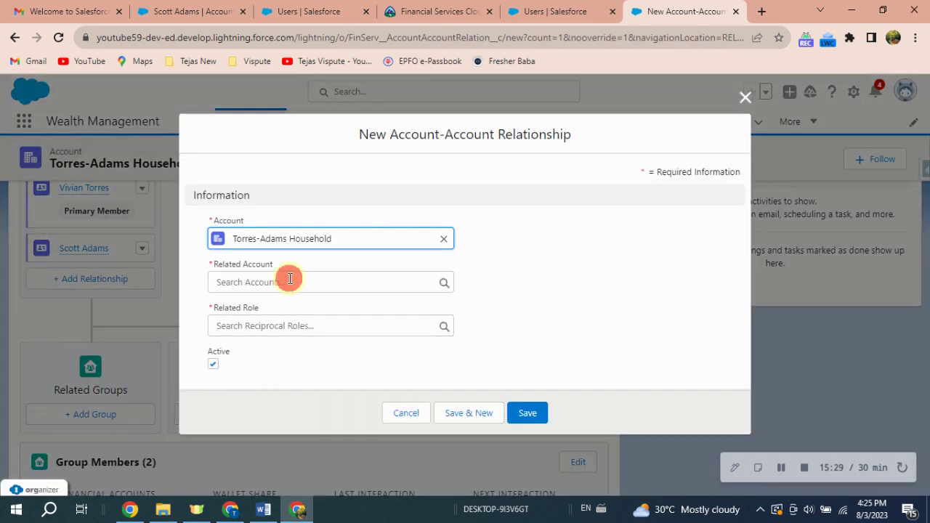
{"action": "left_click", "coordinate": [265, 392]}
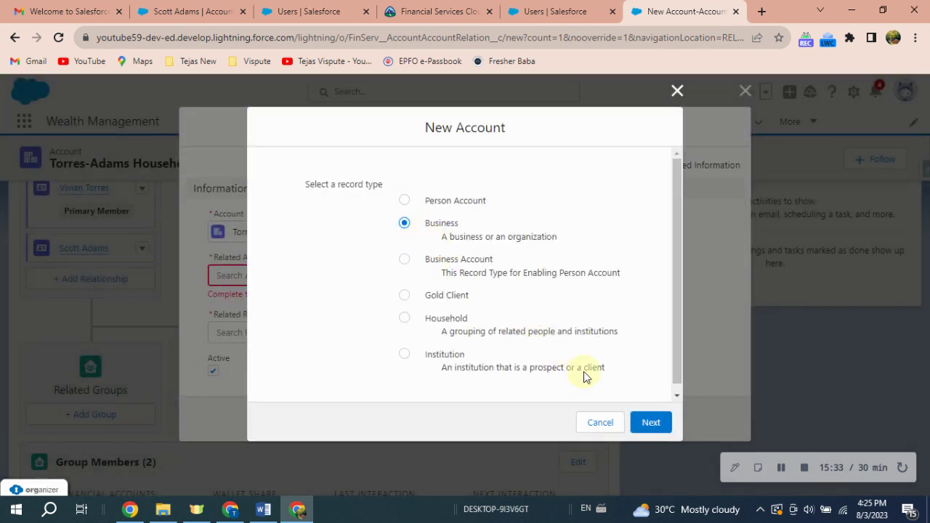
{"action": "left_click", "coordinate": [601, 422]}
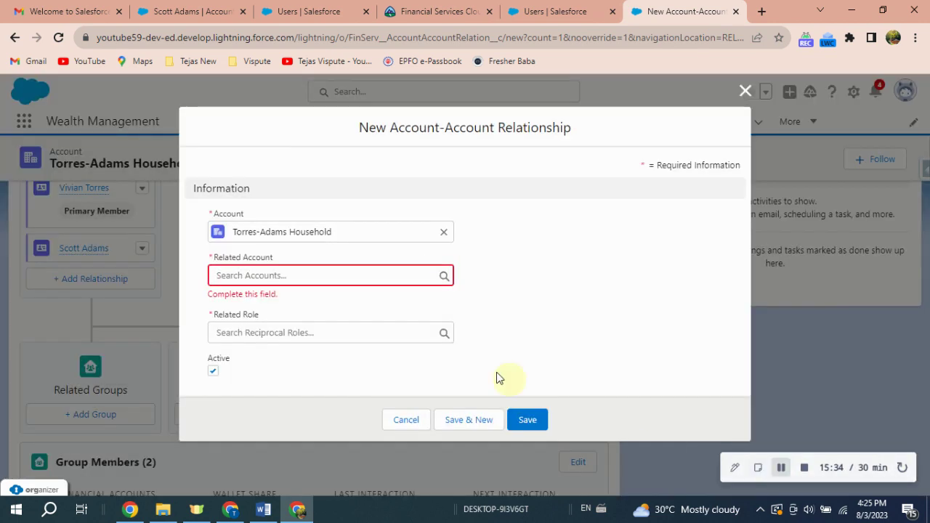
Start a new account with the Business record type for the relationship's related account
{"action": "left_click", "coordinate": [298, 277]}
{"action": "left_click", "coordinate": [256, 388]}
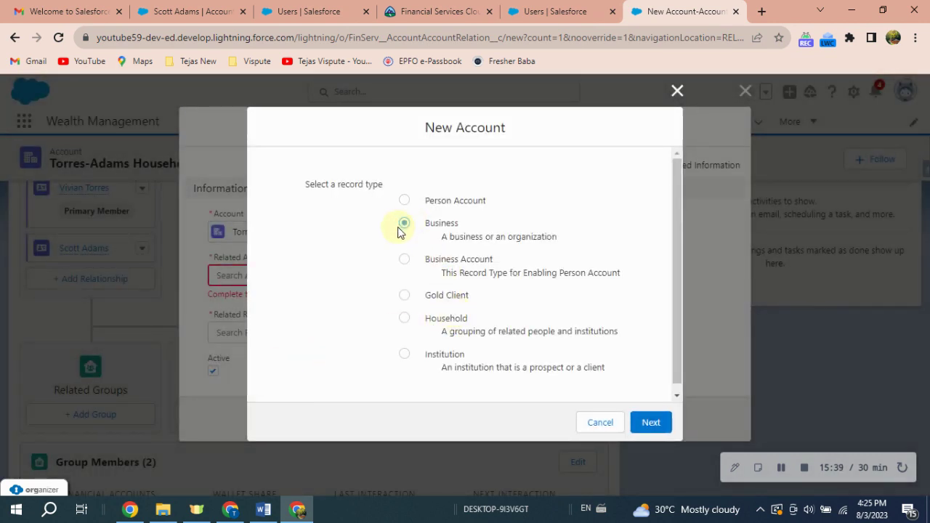
{"action": "left_click", "coordinate": [653, 420]}
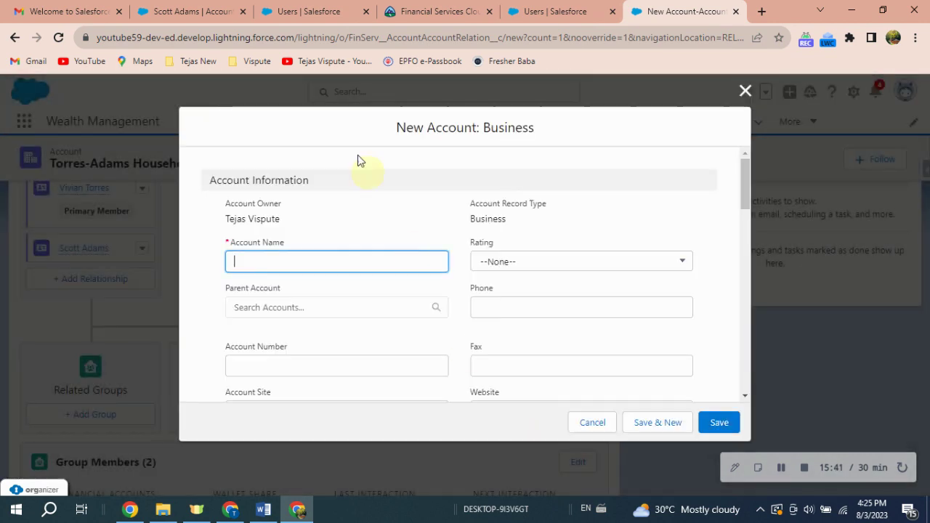
Copy the realtor's full Lakeshore Realty account name from the Trailhead superbadge instructions
{"action": "left_click", "coordinate": [436, 11]}
{"action": "scroll", "coordinate": [604, 418], "scroll_direction": "down", "scroll_amount": 2}
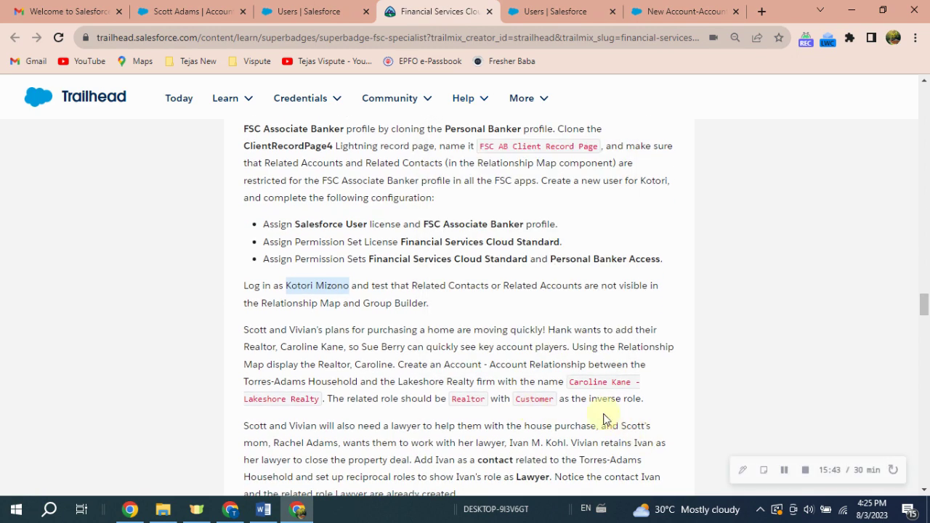
{"action": "left_click_drag", "start_coordinate": [571, 385], "coordinate": [317, 402]}
{"action": "key", "text": "ctrl+c"}
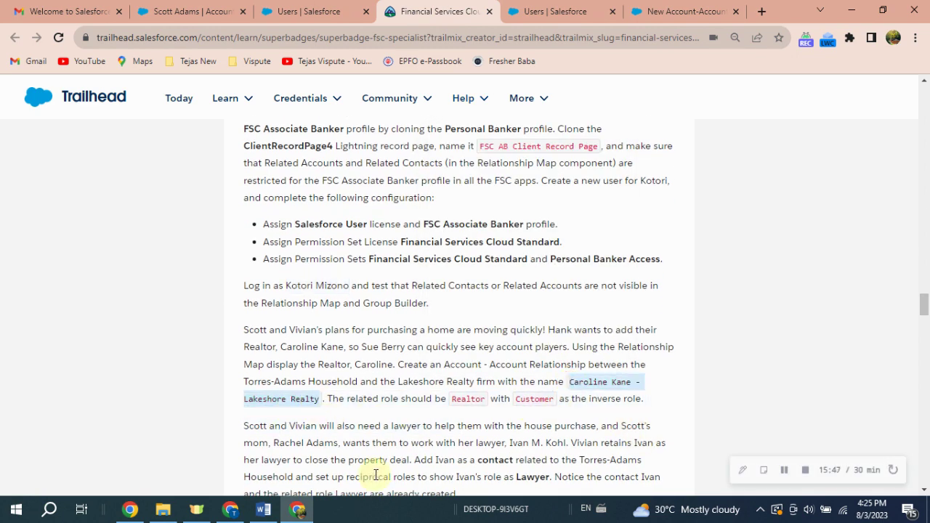
Return to the new Business account form, enter the copied realtor account name and save the account
{"action": "left_click", "coordinate": [552, 11]}
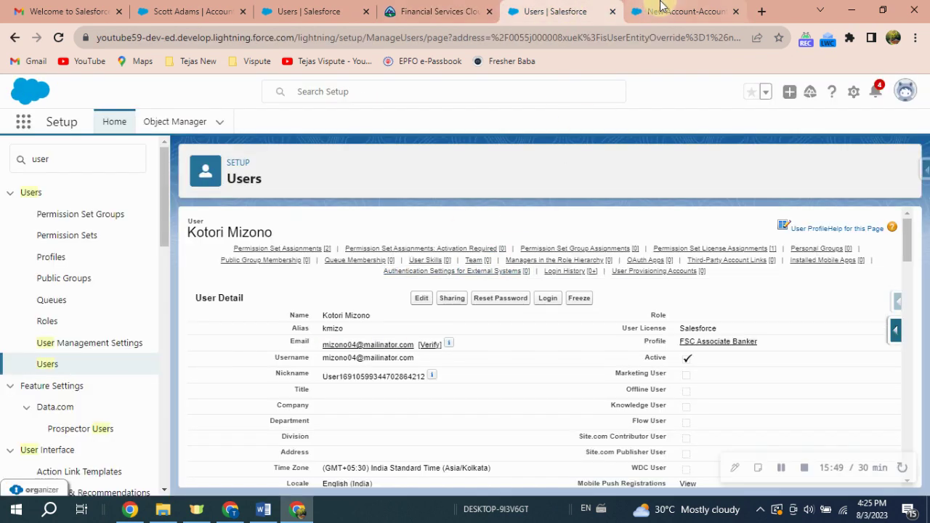
{"action": "left_click_drag", "start_coordinate": [660, 5], "coordinate": [560, 8]}
{"action": "left_click", "coordinate": [290, 259]}
{"action": "key", "text": "ctrl+v"}
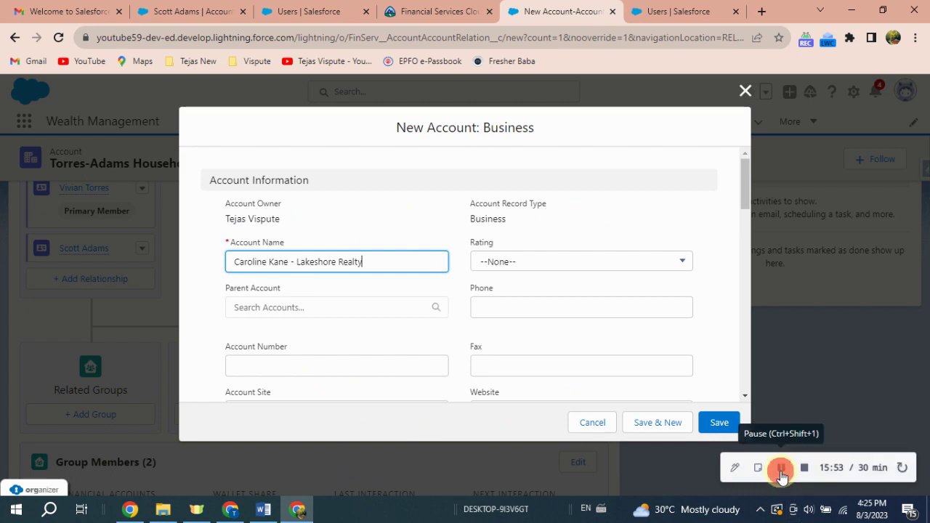
{"action": "left_click", "coordinate": [720, 425]}
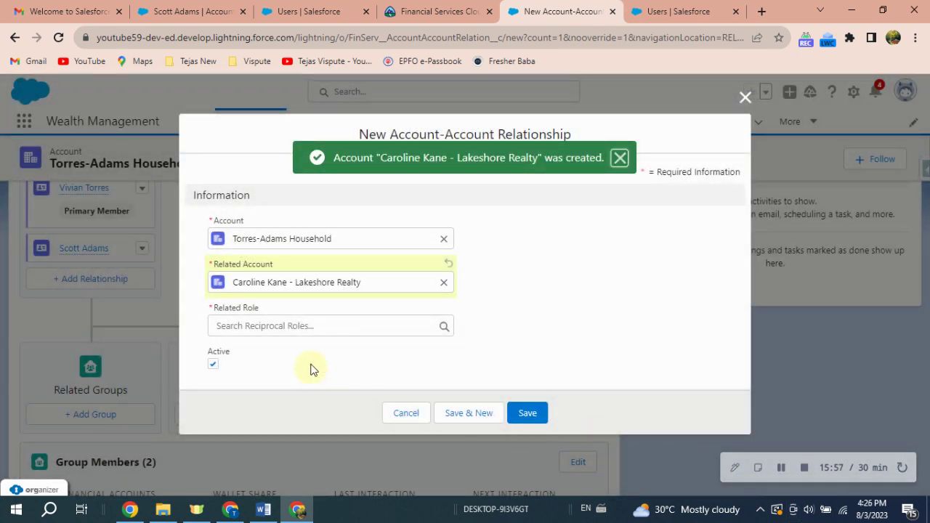
Start a new reciprocal role of type Account Role for the related role, with Realtor from the Trailhead instructions as its role
{"action": "left_click", "coordinate": [284, 325]}
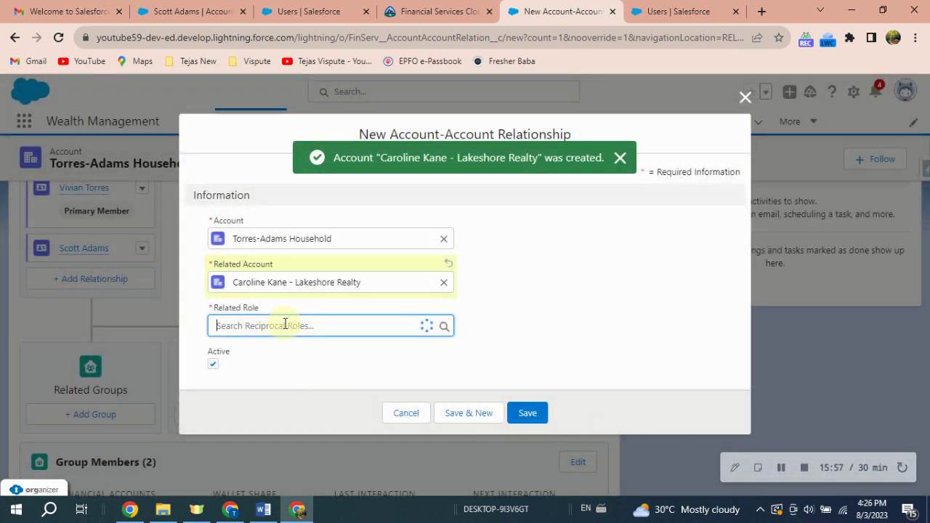
{"action": "left_click", "coordinate": [278, 350]}
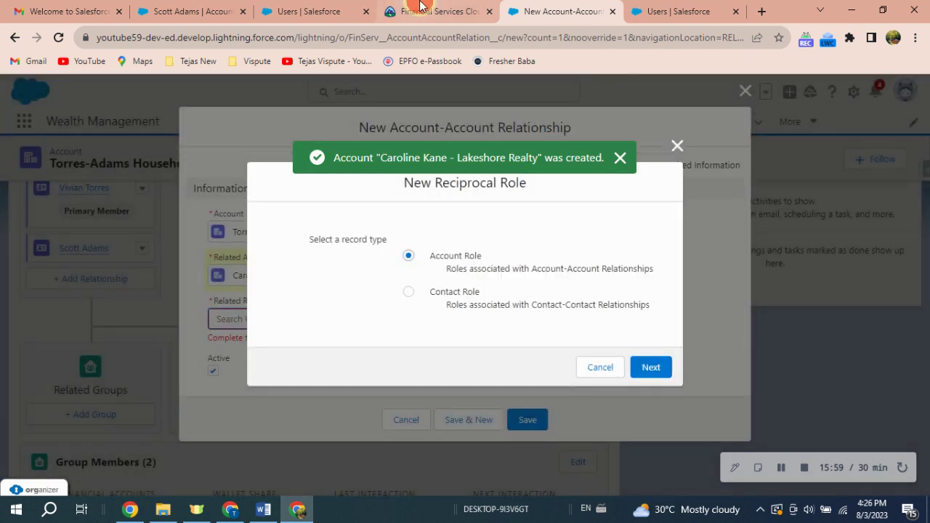
{"action": "key", "text": "ctrl+shift+Tab"}
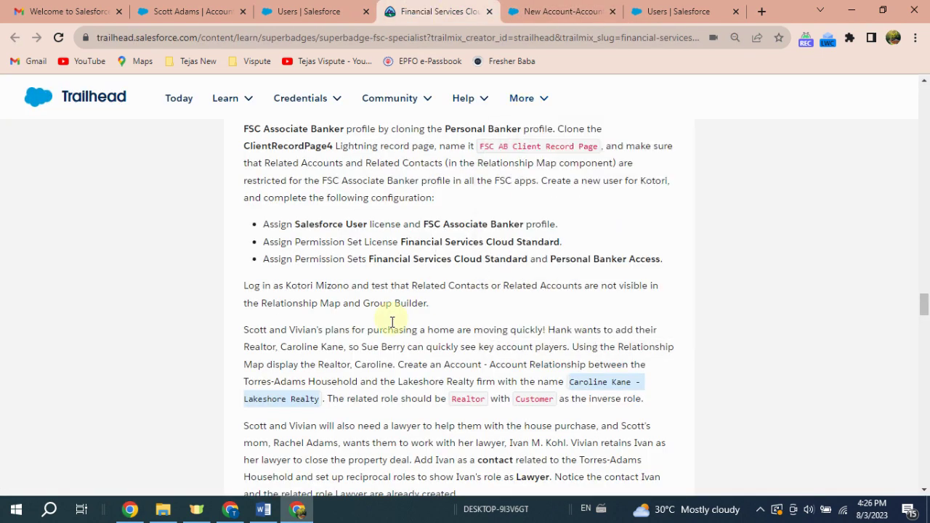
{"action": "double_click", "coordinate": [460, 398]}
{"action": "left_click", "coordinate": [560, 12]}
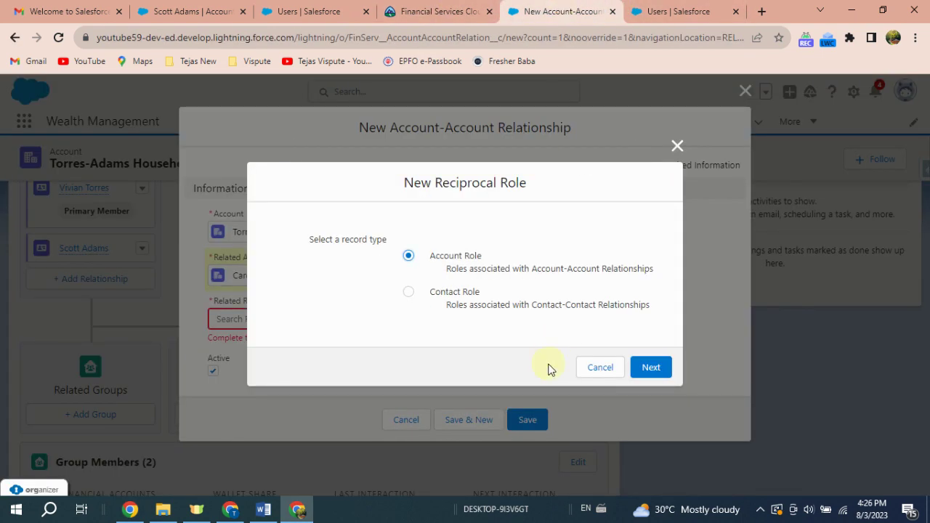
{"action": "left_click_drag", "start_coordinate": [429, 252], "coordinate": [493, 262]}
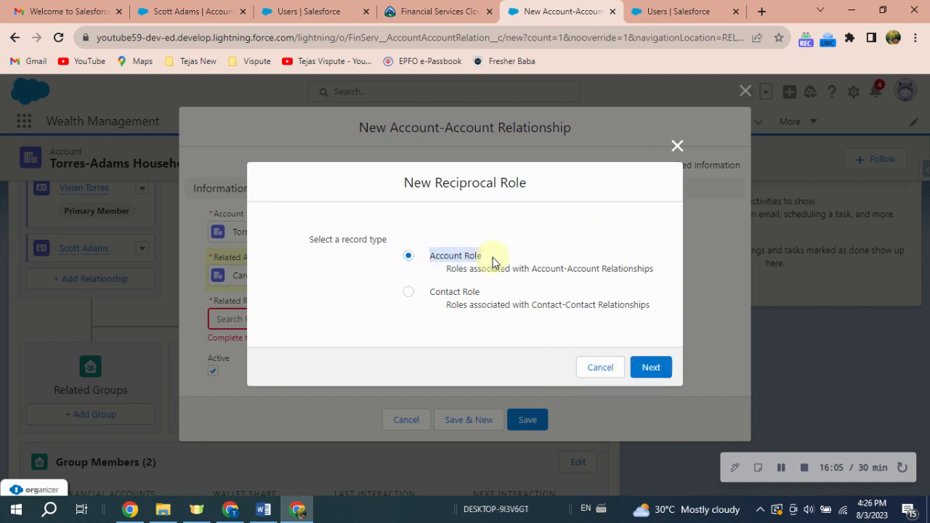
{"action": "left_click", "coordinate": [659, 360]}
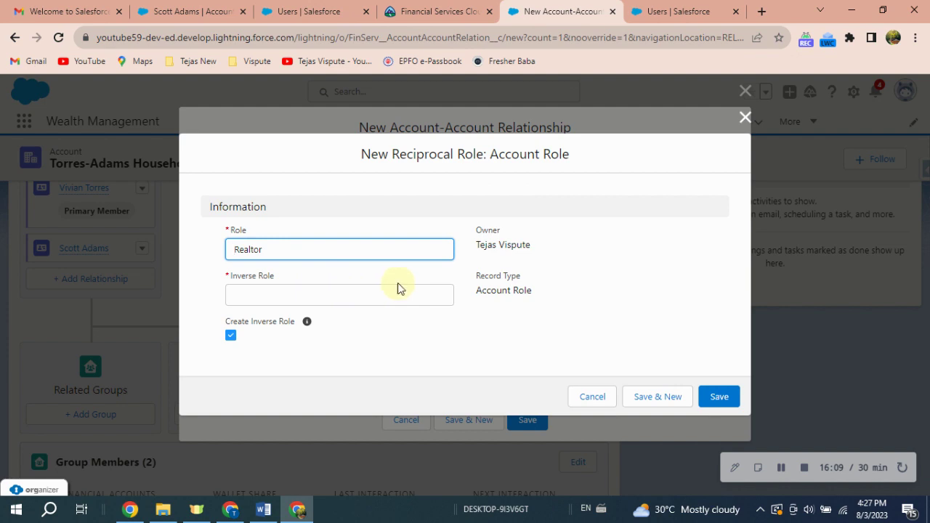
Copy the inverse role Customer from the Trailhead instructions and return to the account-account relationship form
{"action": "left_click", "coordinate": [437, 11]}
{"action": "double_click", "coordinate": [541, 400]}
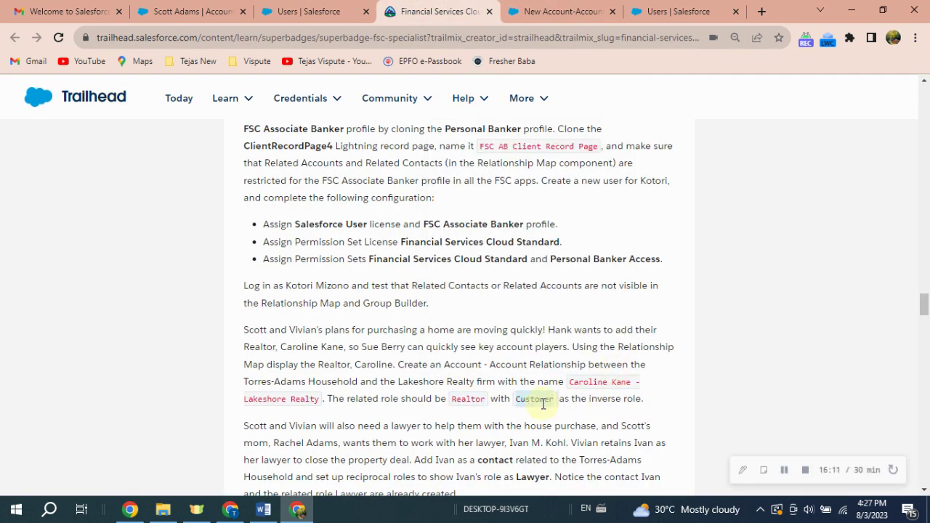
{"action": "left_click", "coordinate": [613, 11]}
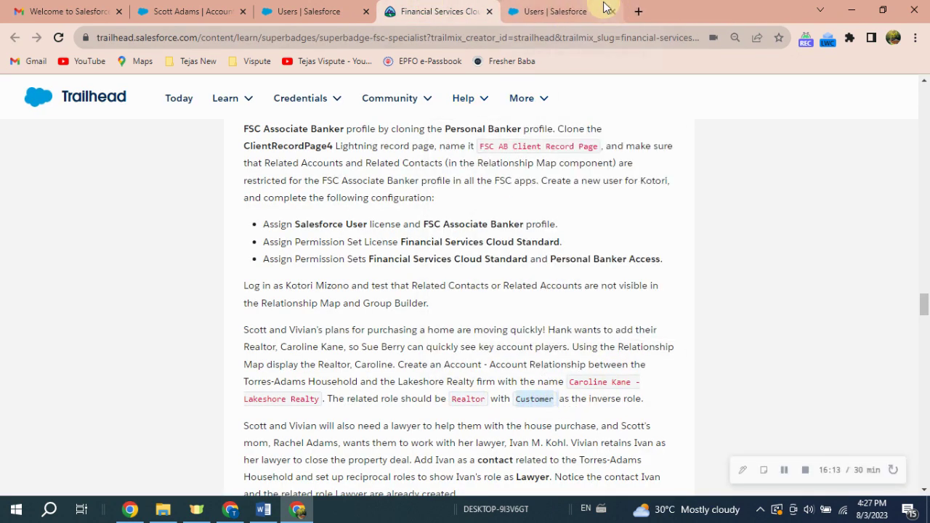
{"action": "key", "text": "ctrl+shift+t"}
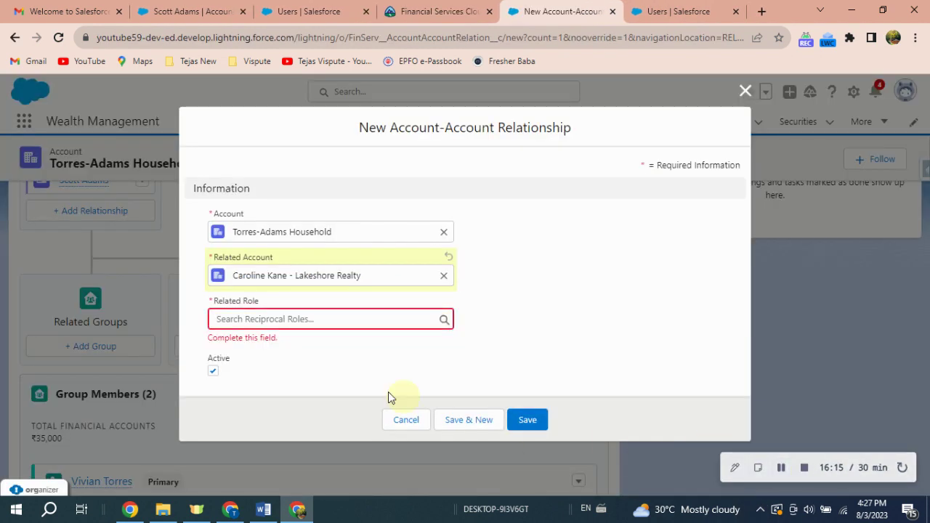
Start a new reciprocal role of type Account Role for the related role, with Customer as its inverse role
{"action": "left_click", "coordinate": [303, 320]}
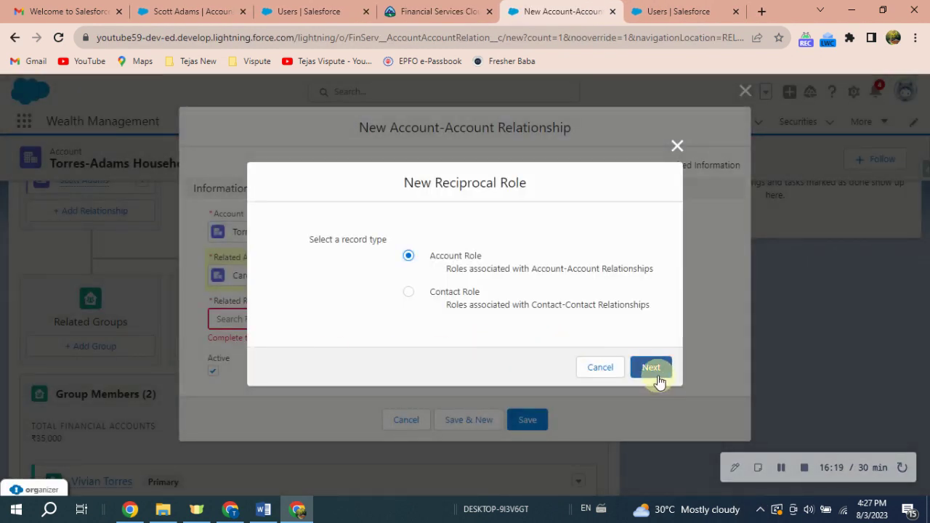
{"action": "left_click", "coordinate": [652, 372]}
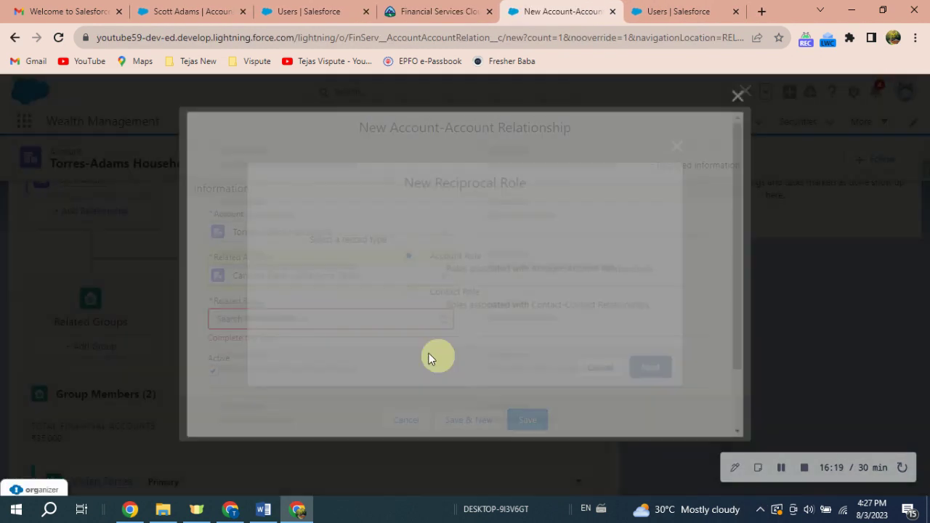
{"action": "left_click", "coordinate": [282, 300]}
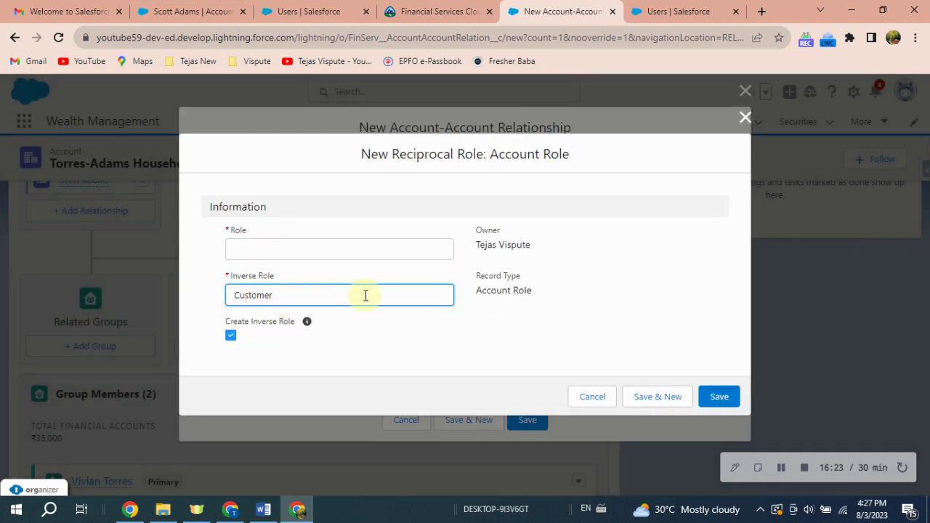
Enter Realtor from the Trailhead instructions as the reciprocal role's role, then save the role and the account-account relationship
{"action": "left_click", "coordinate": [435, 11]}
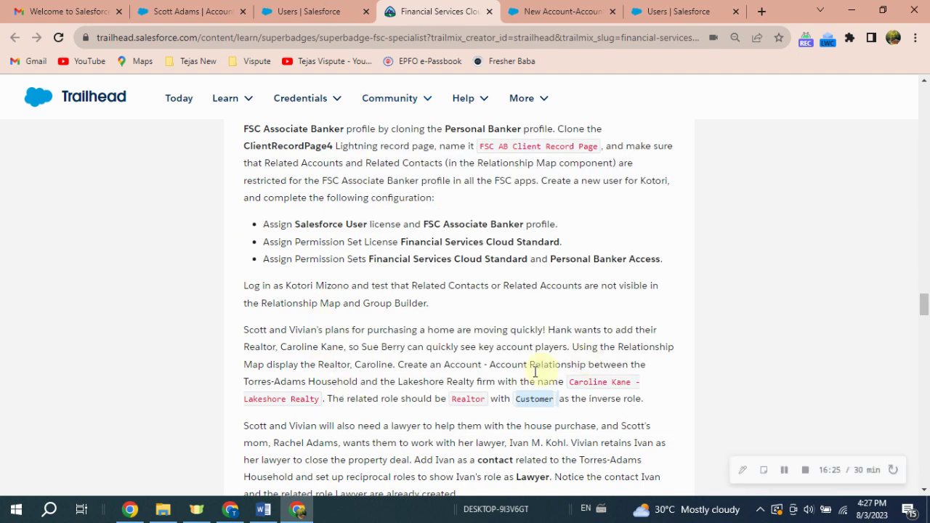
{"action": "double_click", "coordinate": [465, 398]}
{"action": "key", "text": "ctrl+c"}
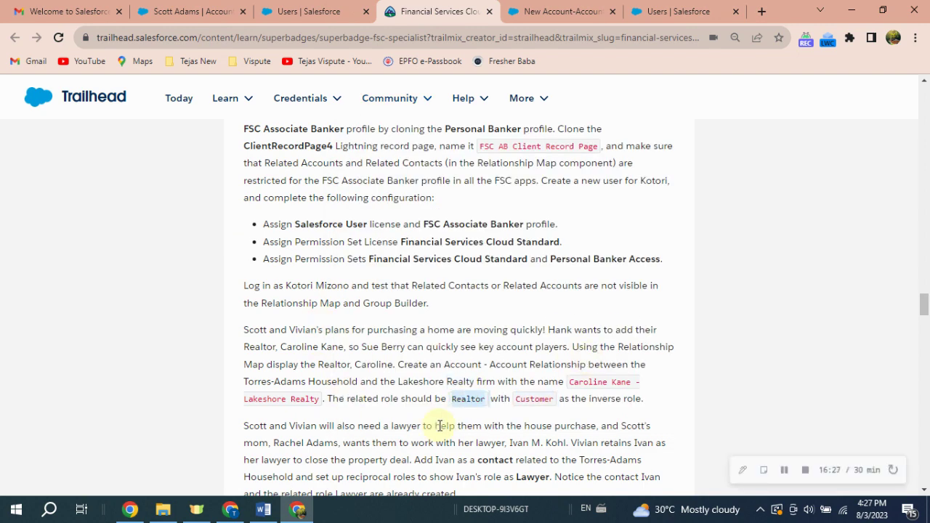
{"action": "left_click", "coordinate": [563, 11]}
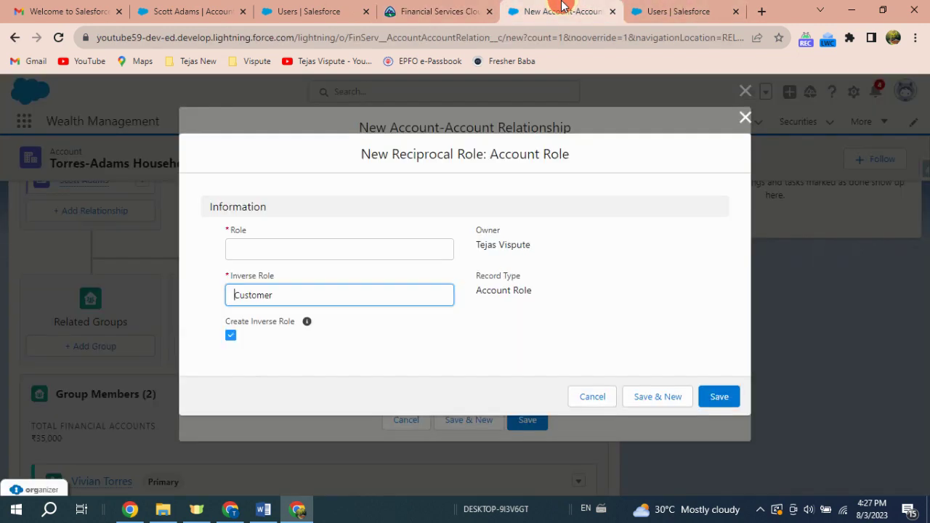
{"action": "left_click", "coordinate": [235, 251]}
{"action": "key", "text": "ctrl+v"}
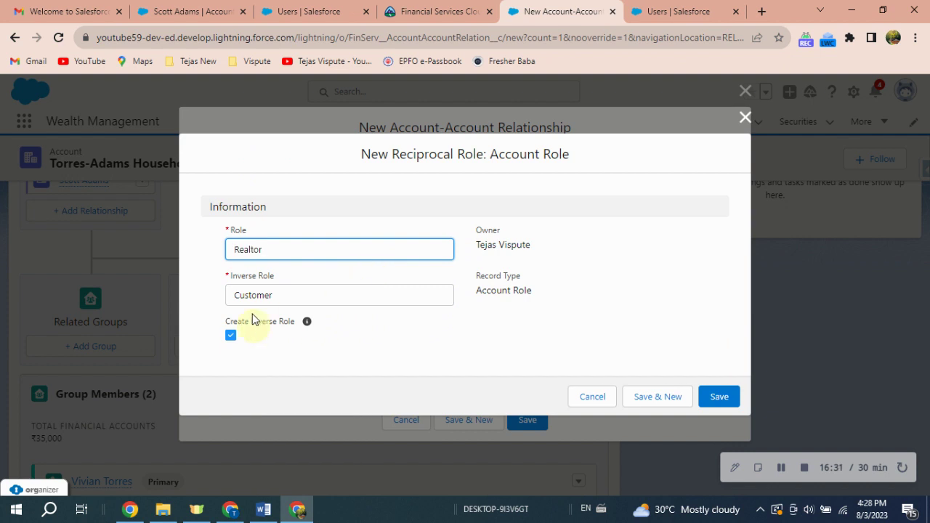
{"action": "left_click", "coordinate": [232, 247]}
{"action": "left_click", "coordinate": [294, 345]}
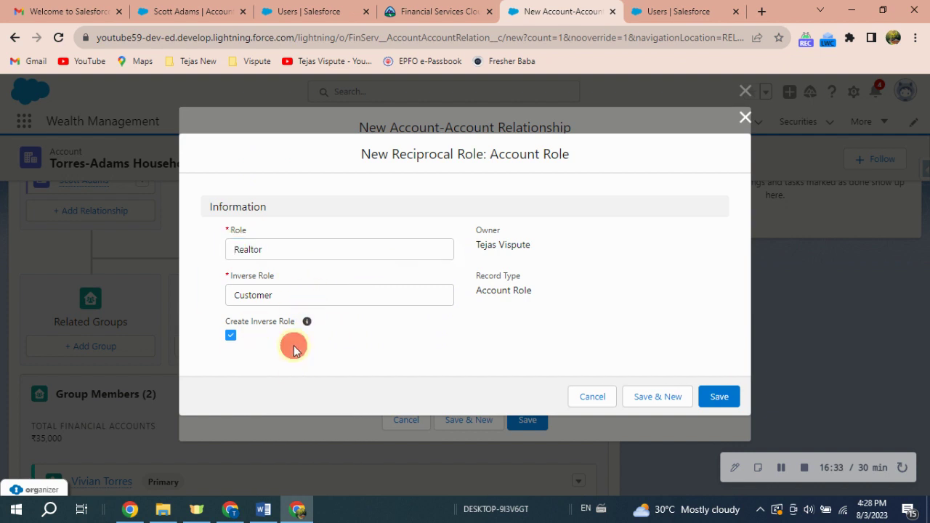
{"action": "left_click", "coordinate": [721, 396]}
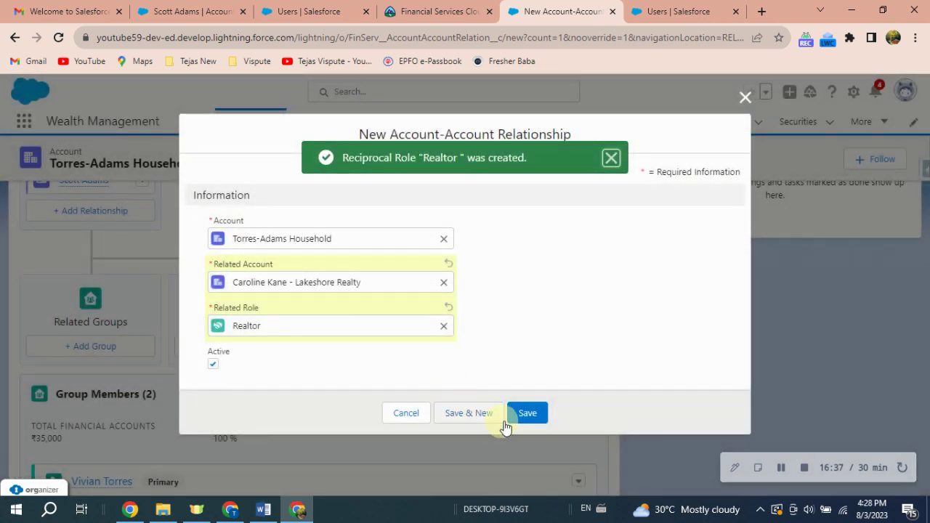
{"action": "left_click", "coordinate": [527, 414]}
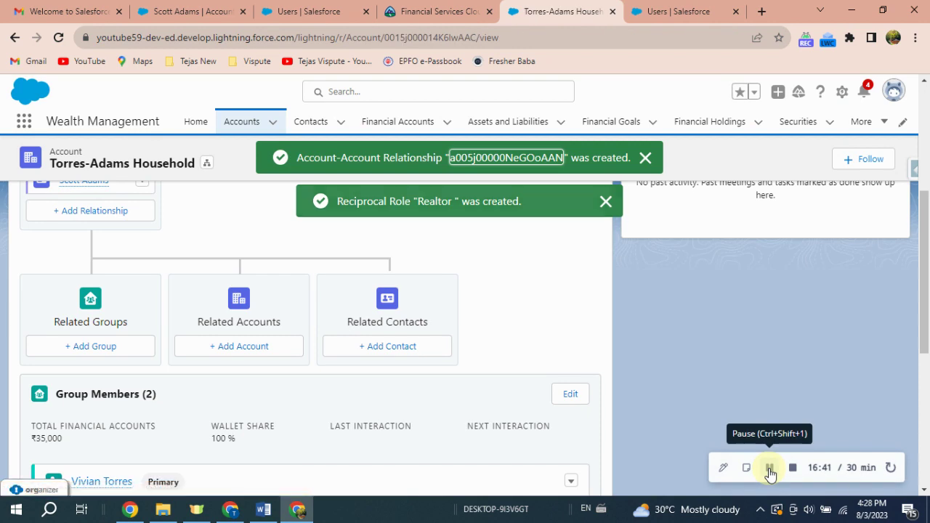
Start a new contact-contact relationship from the household's related contacts, with the lawyer named in the Trailhead instructions as related contact
{"action": "left_click", "coordinate": [410, 351]}
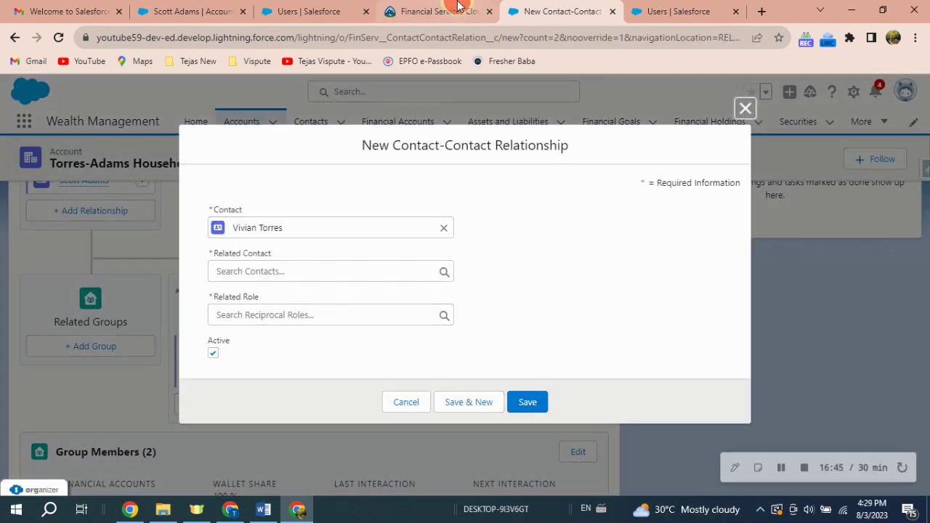
{"action": "left_click", "coordinate": [458, 7]}
{"action": "scroll", "coordinate": [518, 423], "scroll_direction": "down", "scroll_amount": 1}
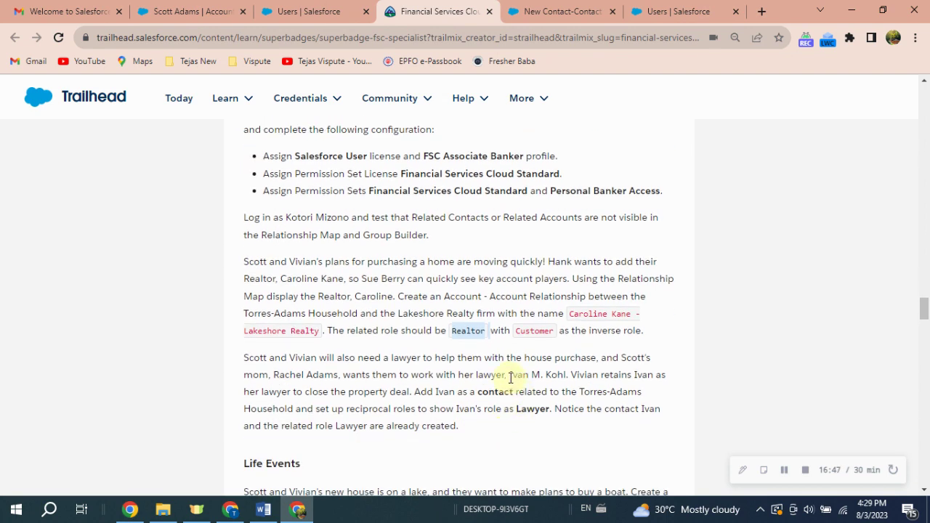
{"action": "left_click_drag", "start_coordinate": [510, 376], "coordinate": [536, 376]}
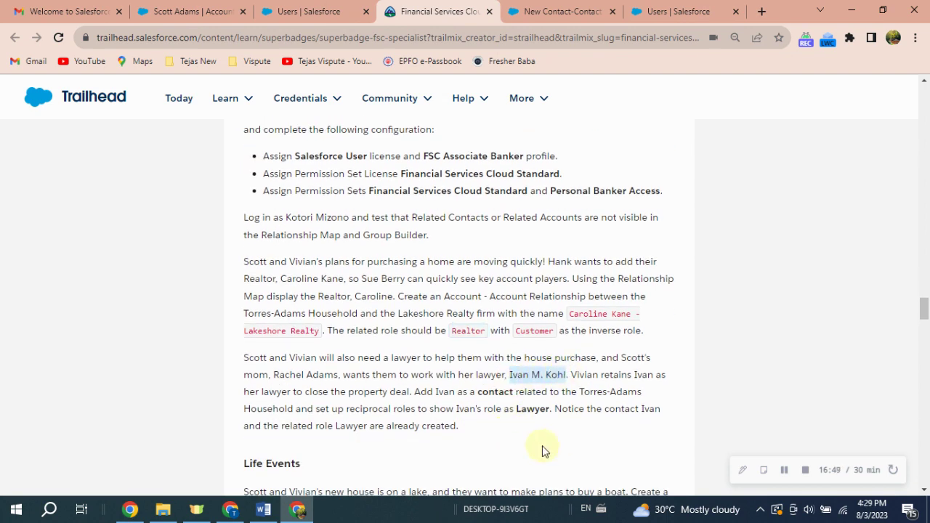
{"action": "left_click", "coordinate": [560, 11]}
{"action": "left_click", "coordinate": [341, 276]}
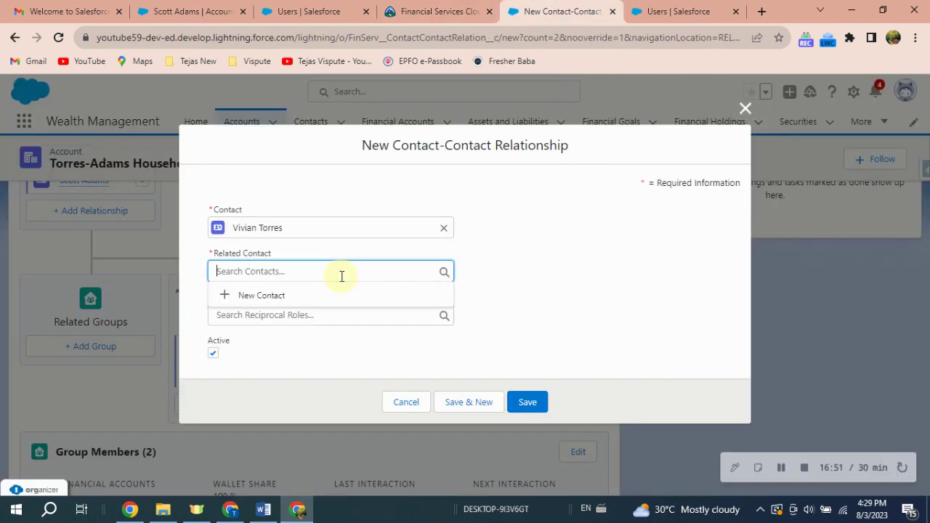
{"action": "type", "text": "Ivan M. Kohl"}
{"action": "left_click", "coordinate": [285, 316]}
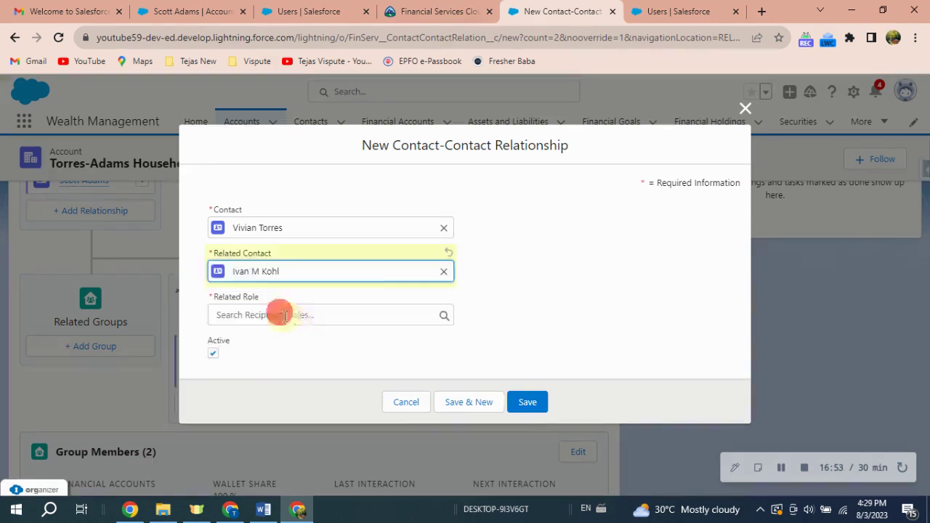
Set the related role to Lawyer, copied from the Trailhead instructions, and save the contact-contact relationship
{"action": "left_click", "coordinate": [456, 9]}
{"action": "left_click_drag", "start_coordinate": [517, 410], "coordinate": [550, 409]}
{"action": "key", "text": "ctrl+c"}
{"action": "left_click", "coordinate": [560, 11]}
{"action": "left_click", "coordinate": [281, 314]}
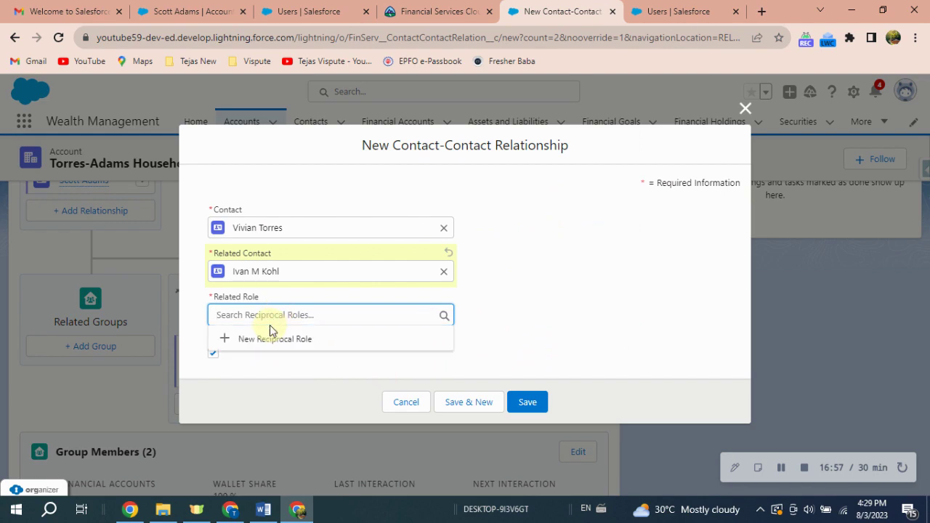
{"action": "key", "text": "ctrl+v"}
{"action": "left_click", "coordinate": [254, 361]}
{"action": "left_click", "coordinate": [546, 404]}
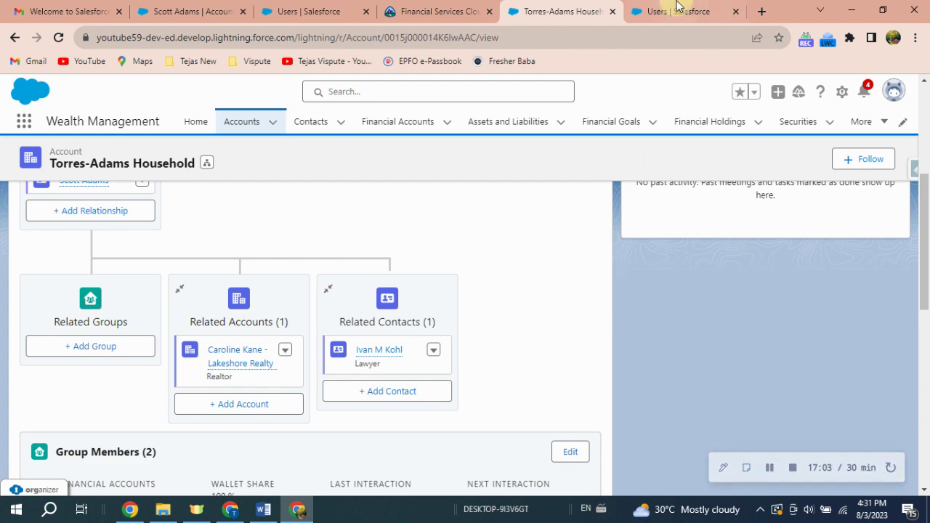
Return to Setup and open the FSC AB Client Record Page from the Account object's Lightning record pages
{"action": "left_click", "coordinate": [676, 11]}
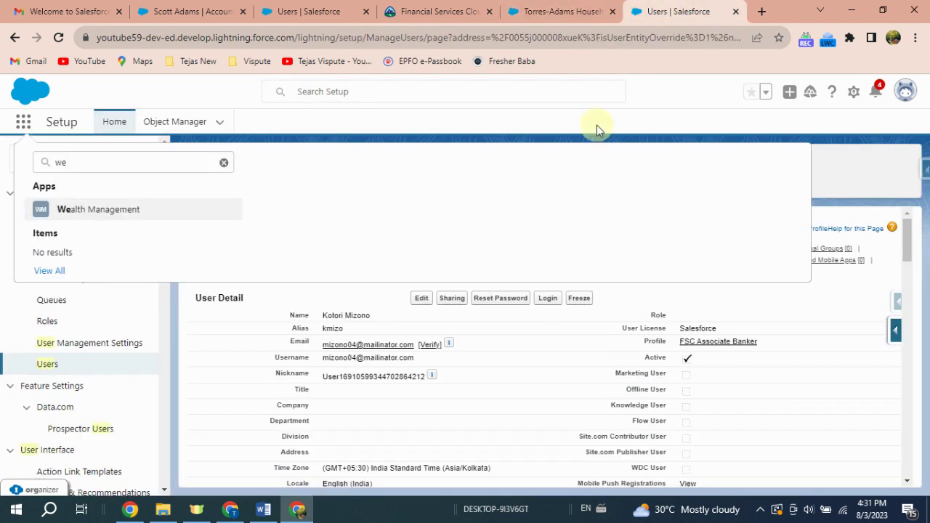
{"action": "left_click", "coordinate": [178, 122]}
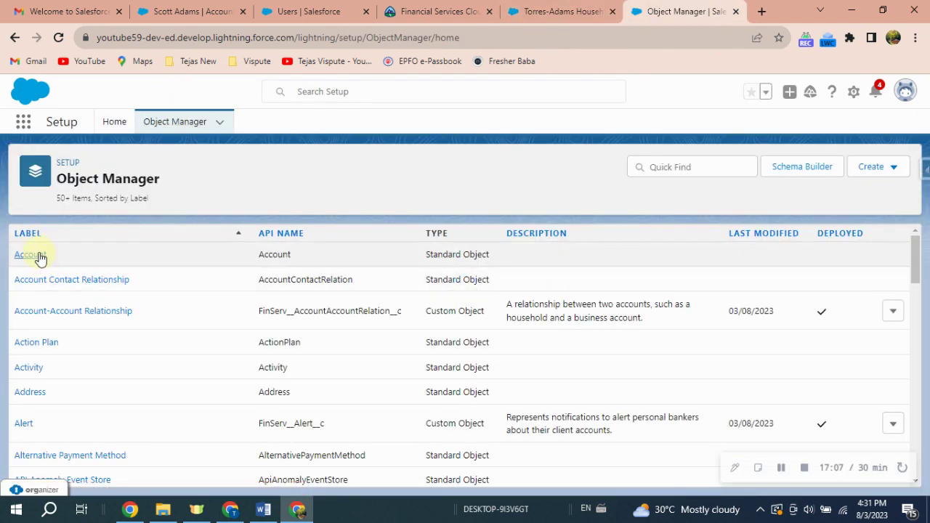
{"action": "left_click", "coordinate": [37, 256]}
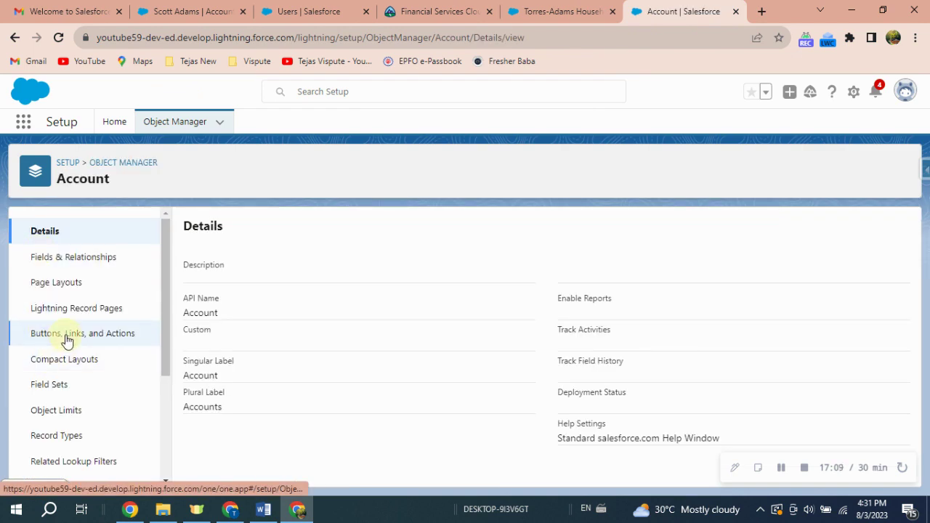
{"action": "left_click", "coordinate": [86, 314]}
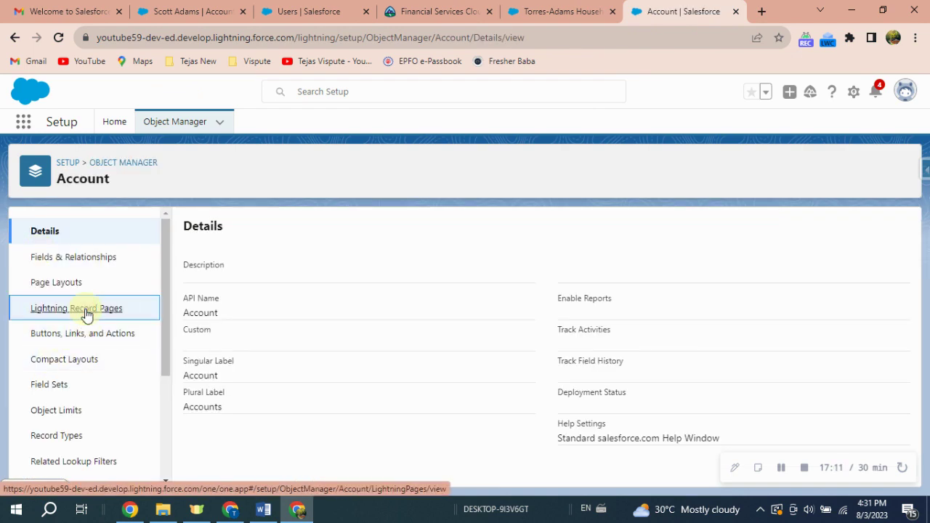
{"action": "scroll", "coordinate": [291, 378], "scroll_direction": "down", "scroll_amount": 2}
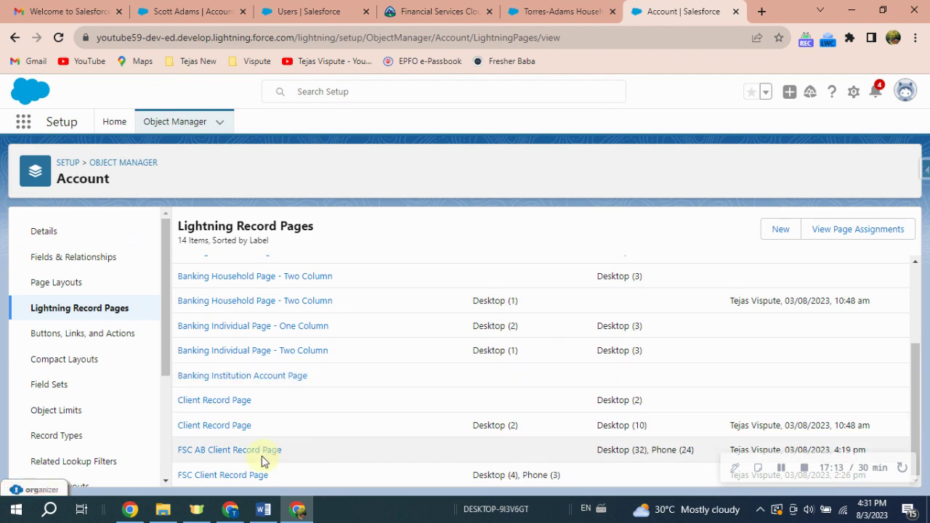
{"action": "left_click", "coordinate": [241, 450]}
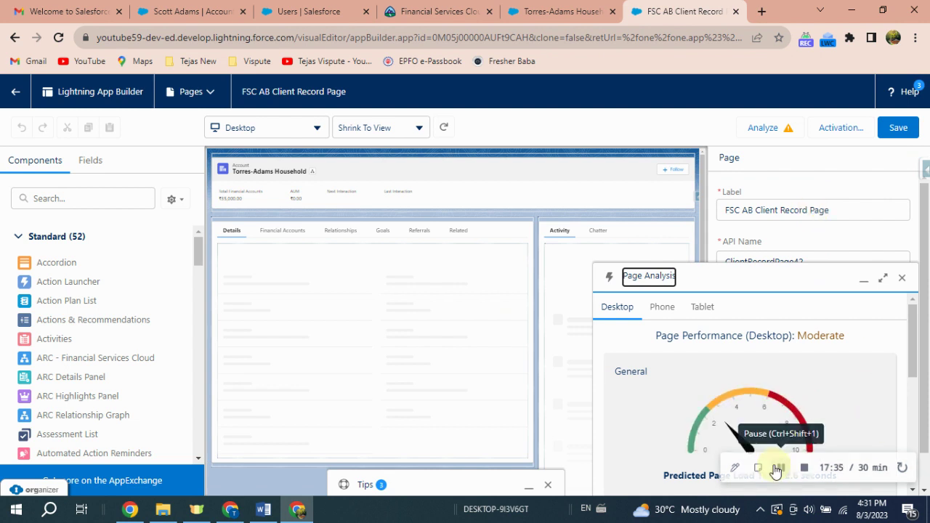
{"action": "left_click", "coordinate": [776, 468]}
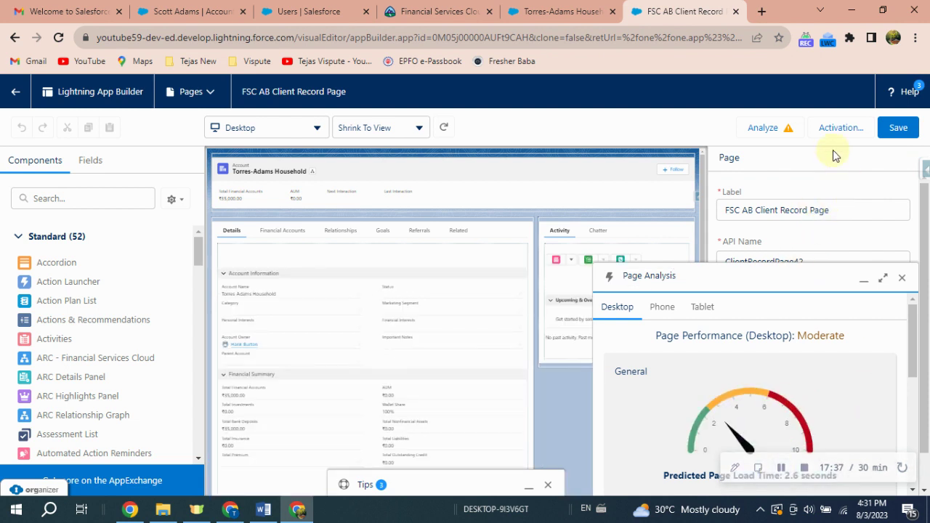
Assign the FSC AB Client Record Page as app default for FSC Retail Banking on desktop and phone, and save the page
{"action": "left_click", "coordinate": [834, 129]}
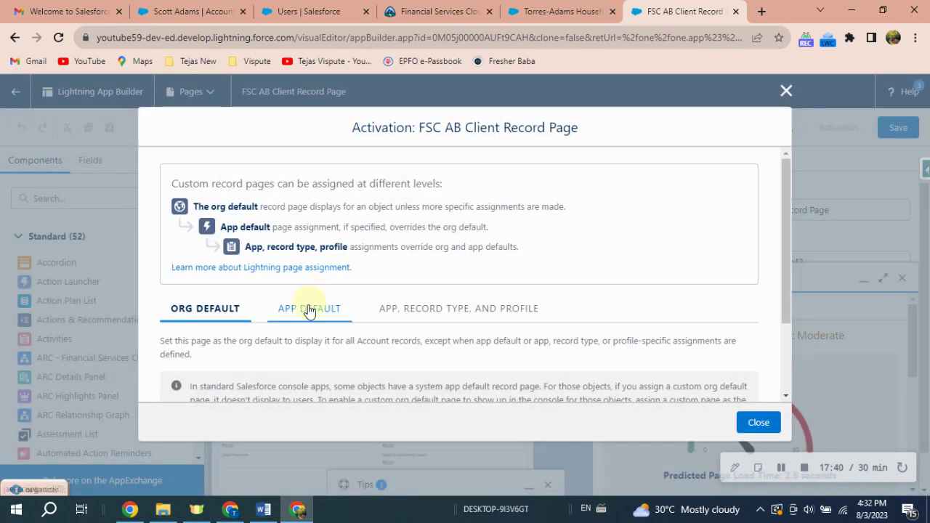
{"action": "left_click", "coordinate": [309, 311]}
{"action": "scroll", "coordinate": [239, 266], "scroll_direction": "down", "scroll_amount": 2}
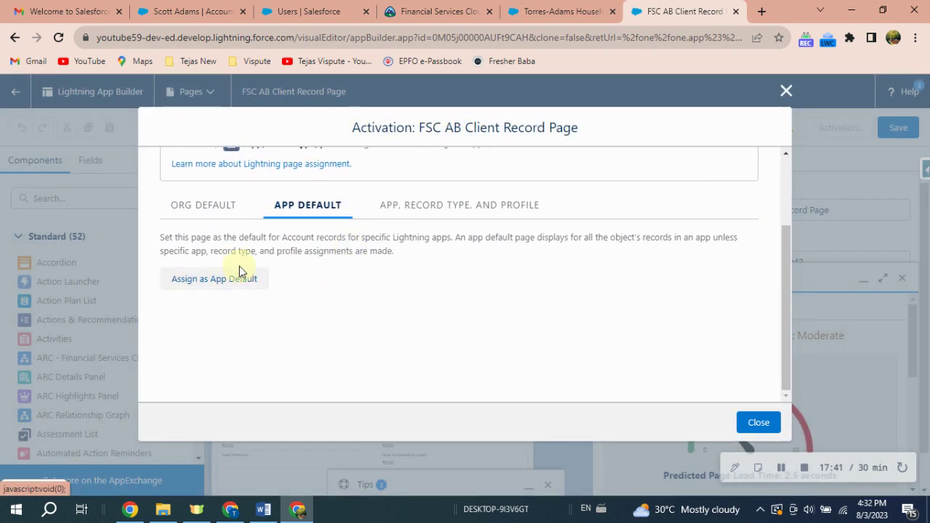
{"action": "left_click", "coordinate": [223, 285]}
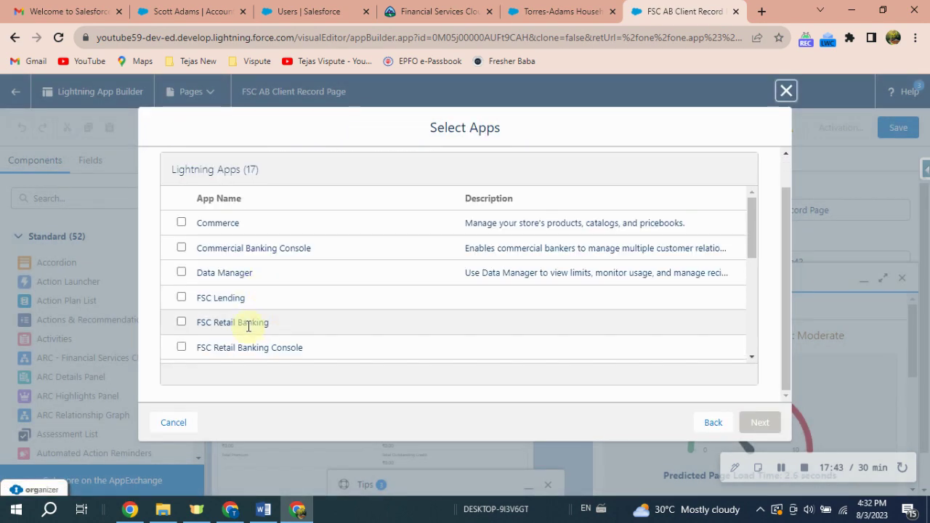
{"action": "left_click", "coordinate": [182, 323]}
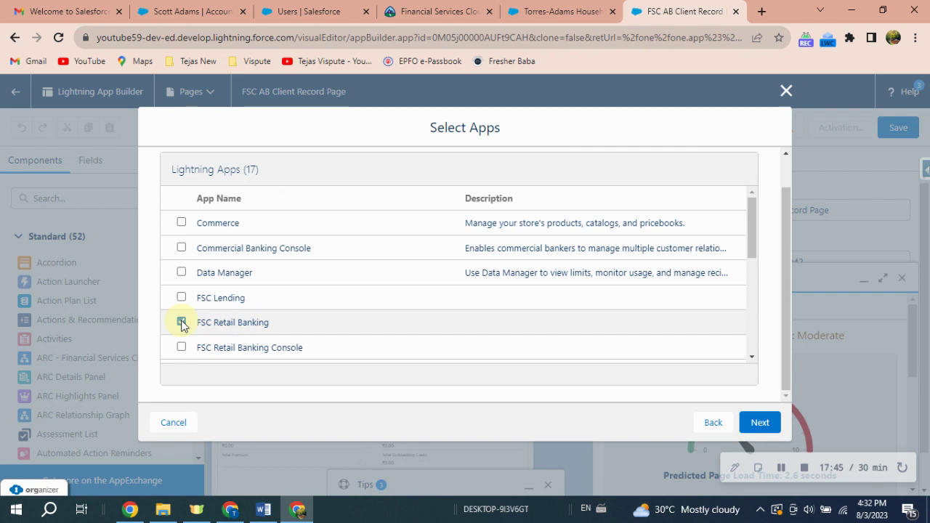
{"action": "scroll", "coordinate": [306, 322], "scroll_direction": "down", "scroll_amount": 2}
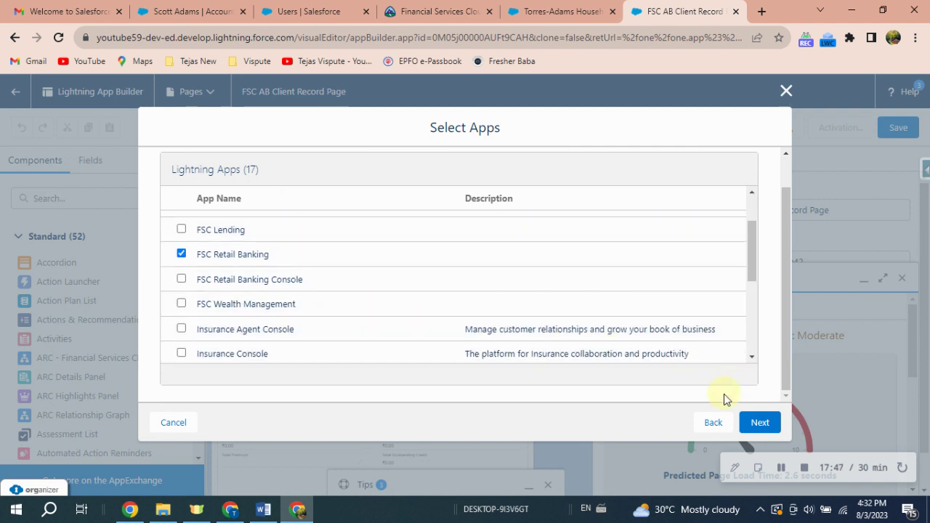
{"action": "left_click", "coordinate": [756, 425]}
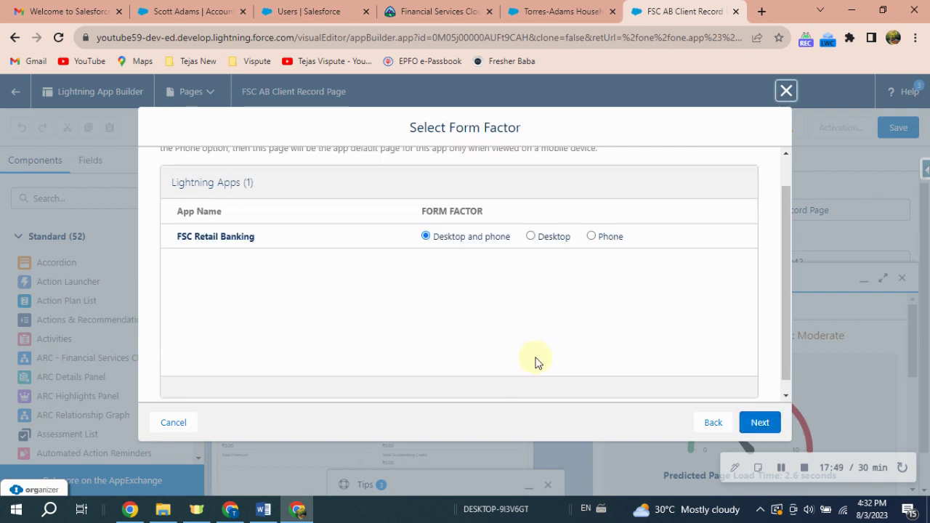
{"action": "left_click", "coordinate": [772, 429]}
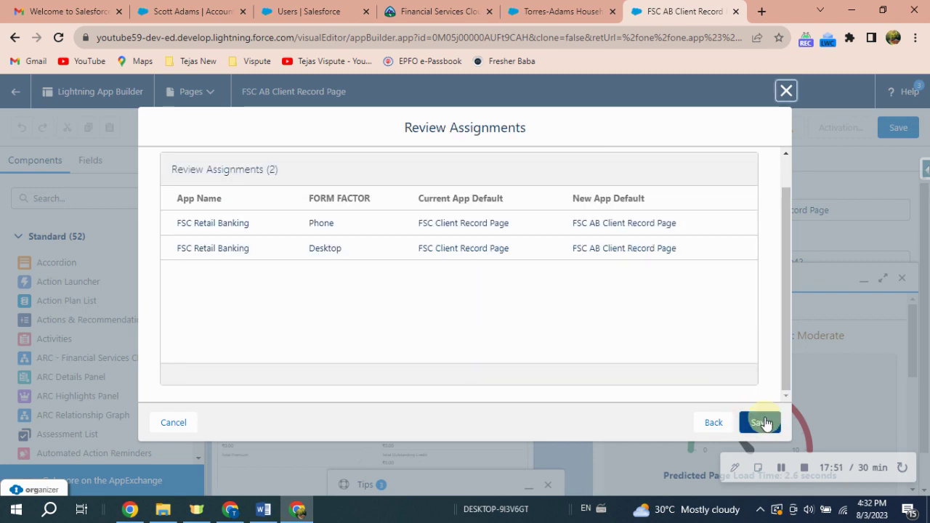
{"action": "left_click", "coordinate": [764, 422]}
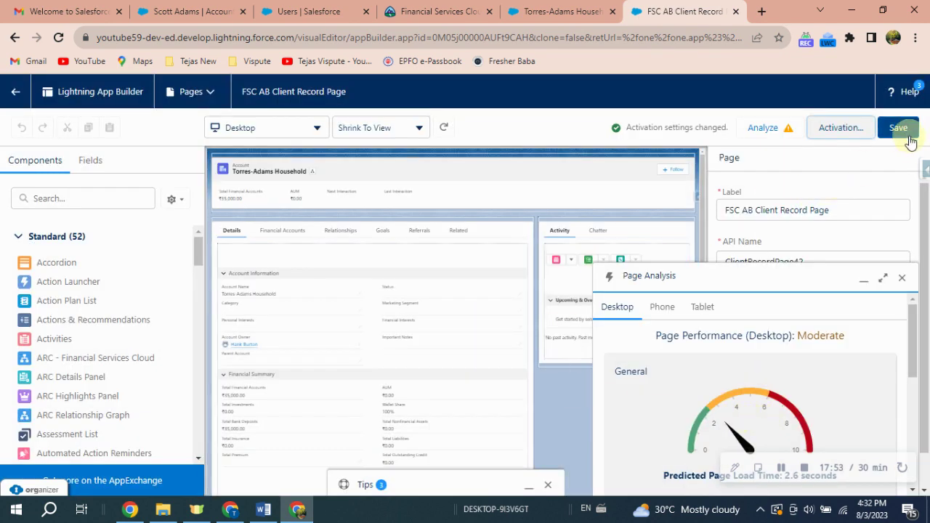
{"action": "left_click", "coordinate": [909, 137]}
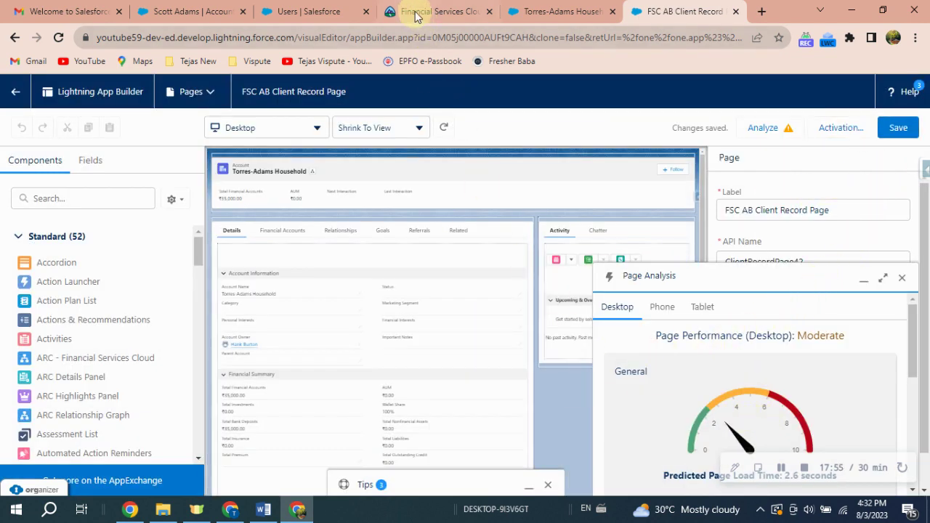
Check the Relationship Management challenge on the Trailhead superbadge page and read the feedback
{"action": "left_click", "coordinate": [414, 11]}
{"action": "scroll", "coordinate": [436, 326], "scroll_direction": "down", "scroll_amount": 15}
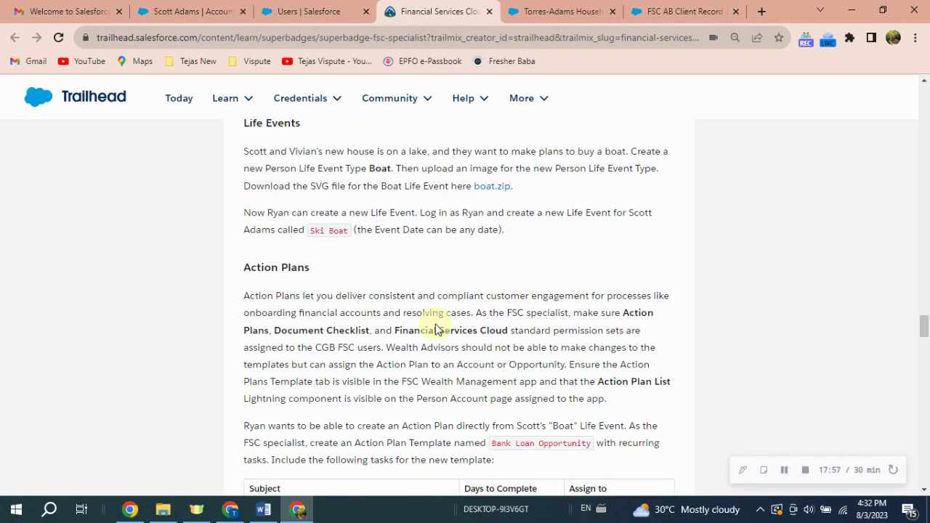
{"action": "scroll", "coordinate": [436, 325], "scroll_direction": "down", "scroll_amount": 15}
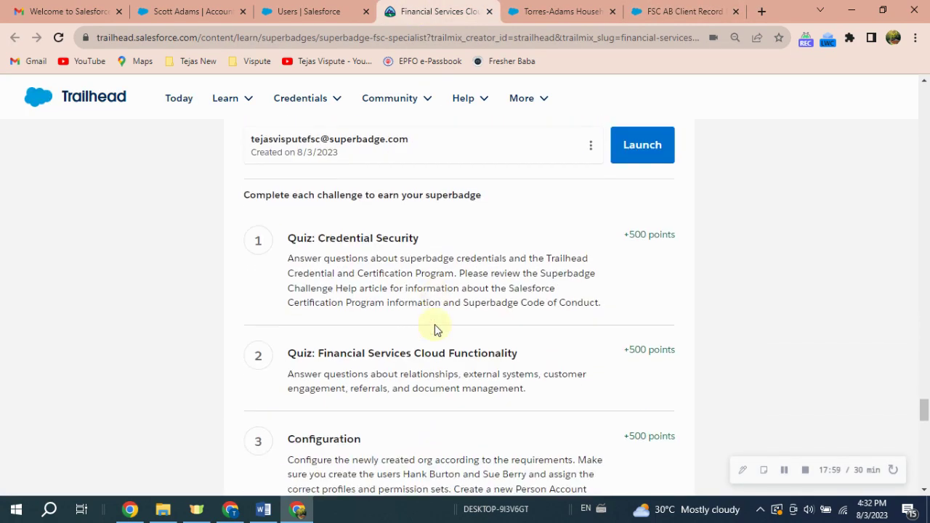
{"action": "left_click", "coordinate": [650, 270]}
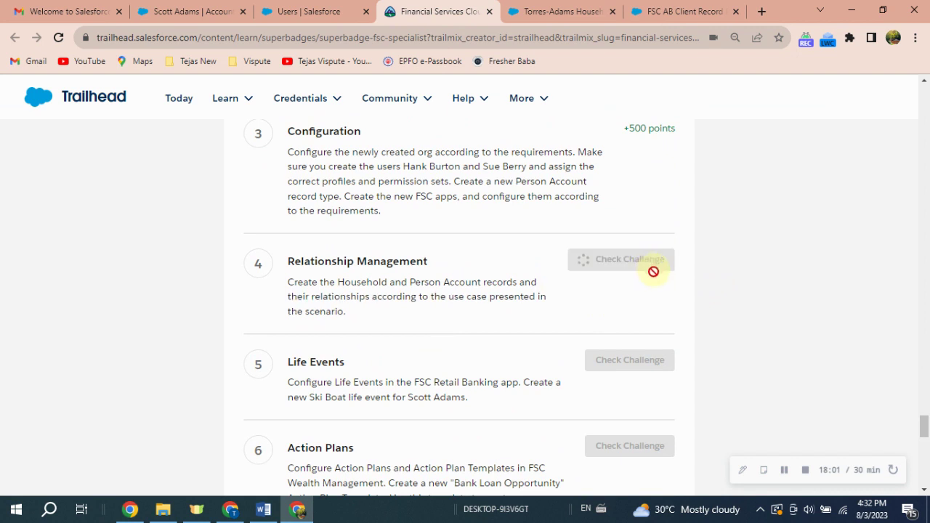
{"action": "left_click_drag", "start_coordinate": [289, 263], "coordinate": [430, 275]}
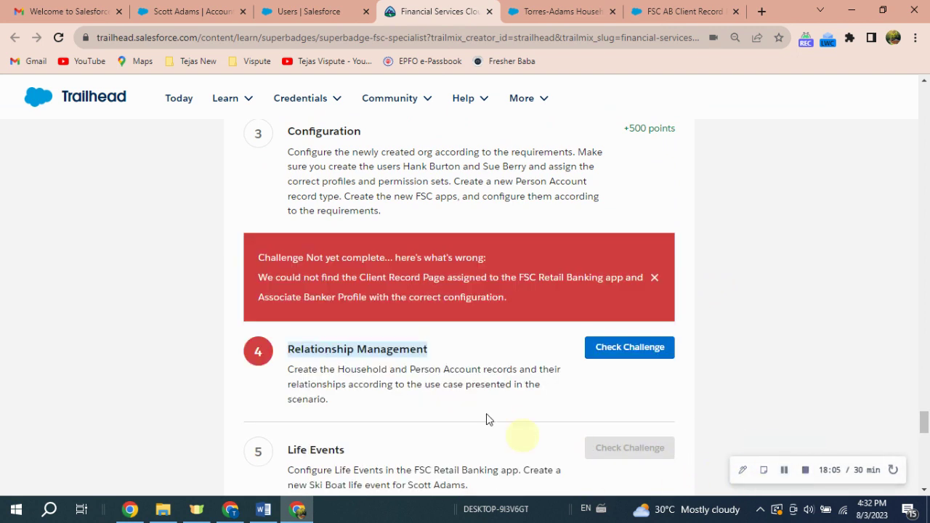
{"action": "left_click_drag", "start_coordinate": [513, 303], "coordinate": [260, 259]}
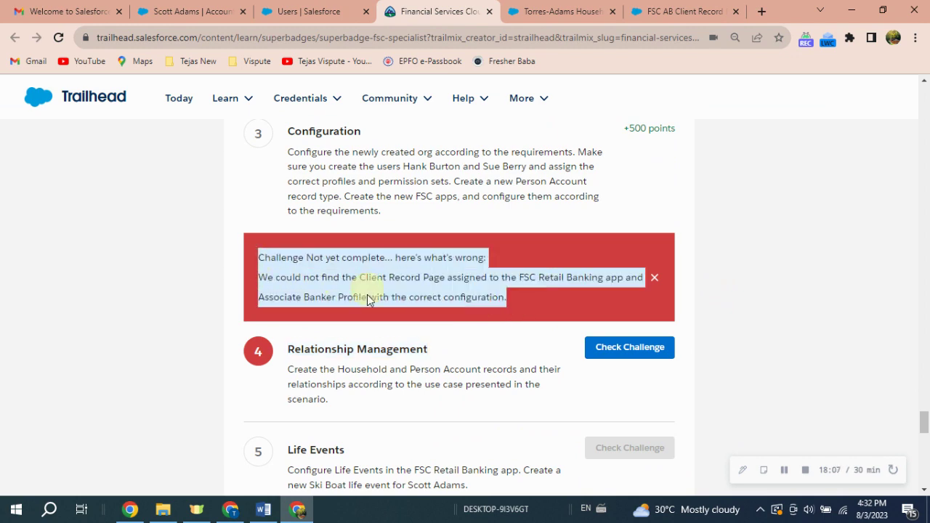
Return to the FSC AB Client Record Page in Lightning App Builder and view its activation settings
{"action": "left_click", "coordinate": [559, 11]}
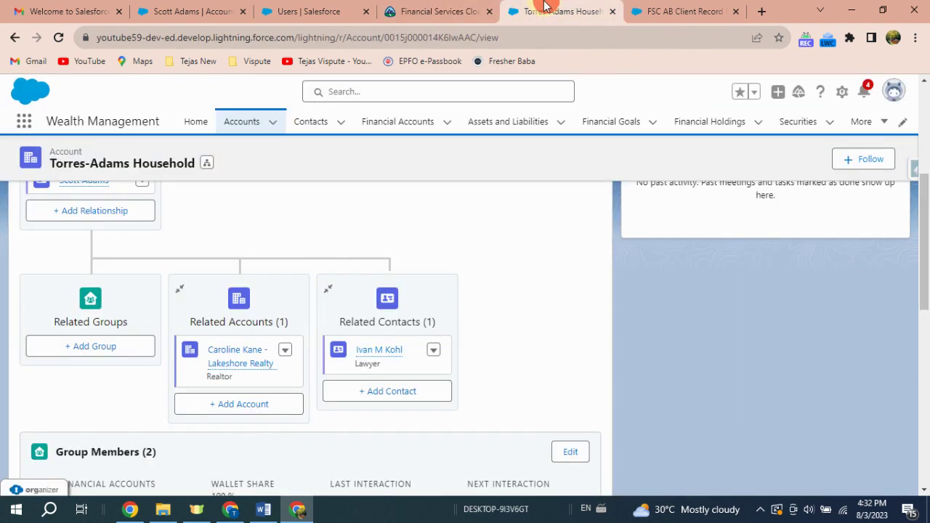
{"action": "left_click", "coordinate": [694, 9]}
{"action": "left_click_drag", "start_coordinate": [694, 8], "coordinate": [574, 10]}
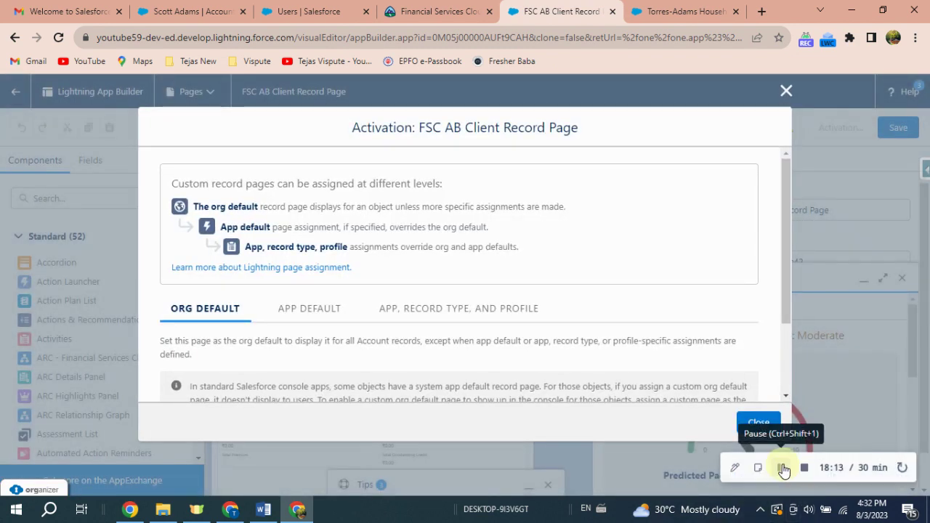
{"action": "left_click", "coordinate": [756, 423]}
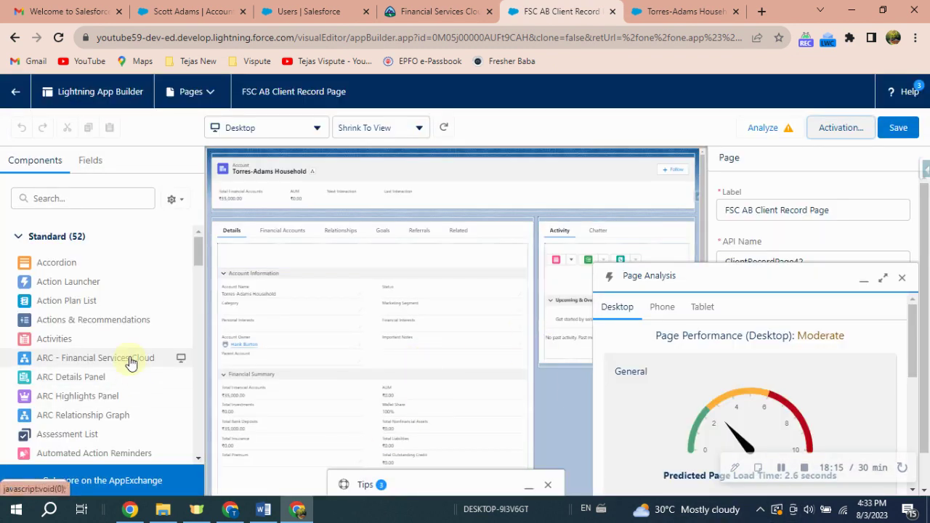
Filter the components by "rela" and open the record page's Relationships tab on the canvas
{"action": "left_click", "coordinate": [93, 199]}
{"action": "type", "text": "re"}
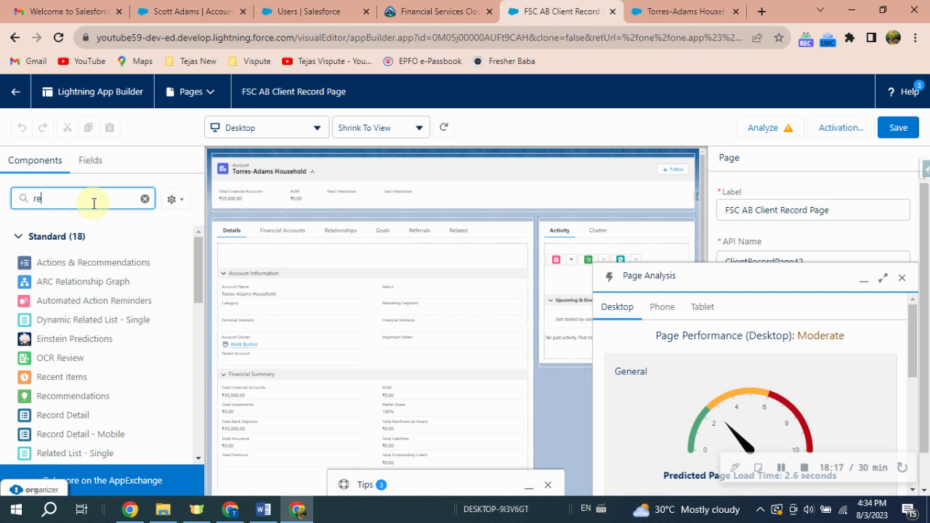
{"action": "type", "text": "la"}
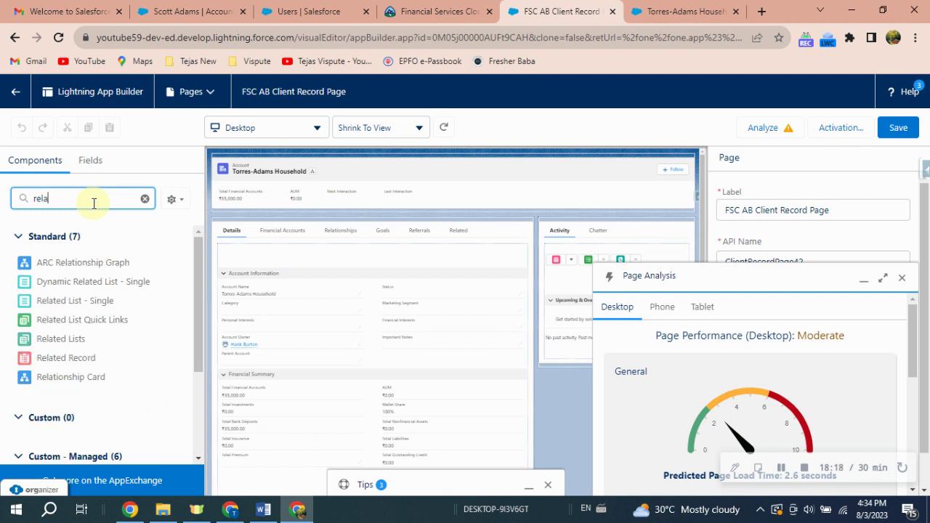
{"action": "left_click", "coordinate": [901, 277]}
{"action": "scroll", "coordinate": [272, 374], "scroll_direction": "down", "scroll_amount": 3}
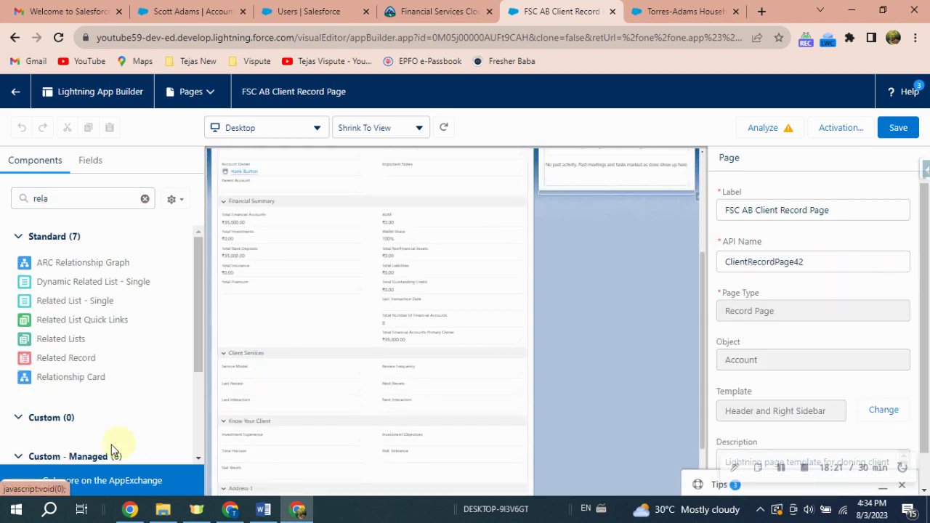
{"action": "scroll", "coordinate": [305, 378], "scroll_direction": "up", "scroll_amount": 4}
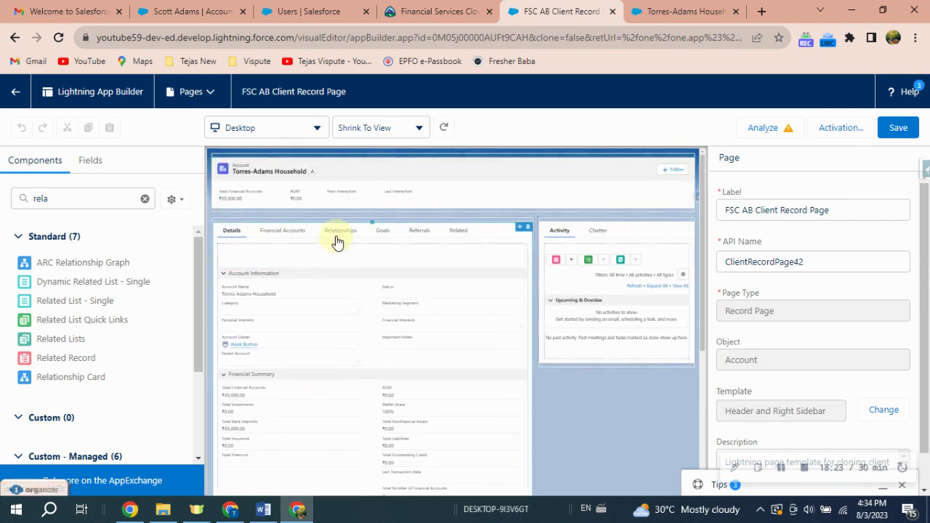
{"action": "left_click", "coordinate": [337, 232]}
{"action": "scroll", "coordinate": [91, 360], "scroll_direction": "down", "scroll_amount": 3}
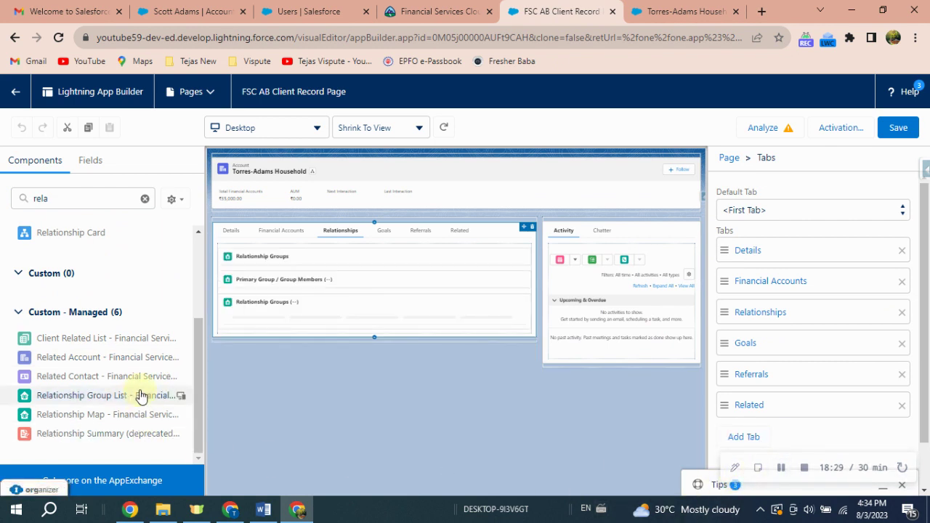
Add the Related Account - Financial Services Cloud component below Group Members on the canvas's Relationships tab
{"action": "scroll", "coordinate": [328, 383], "scroll_direction": "down", "scroll_amount": 3}
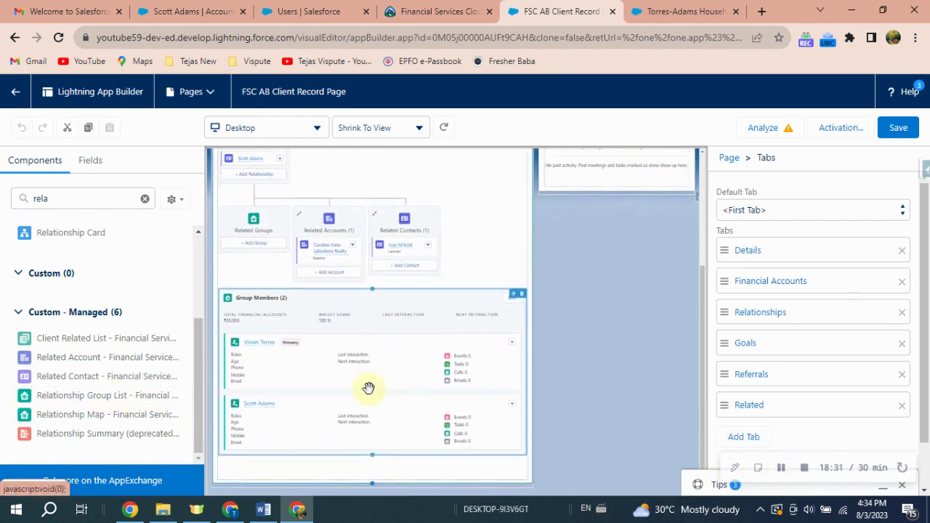
{"action": "left_click_drag", "start_coordinate": [62, 357], "coordinate": [247, 469]}
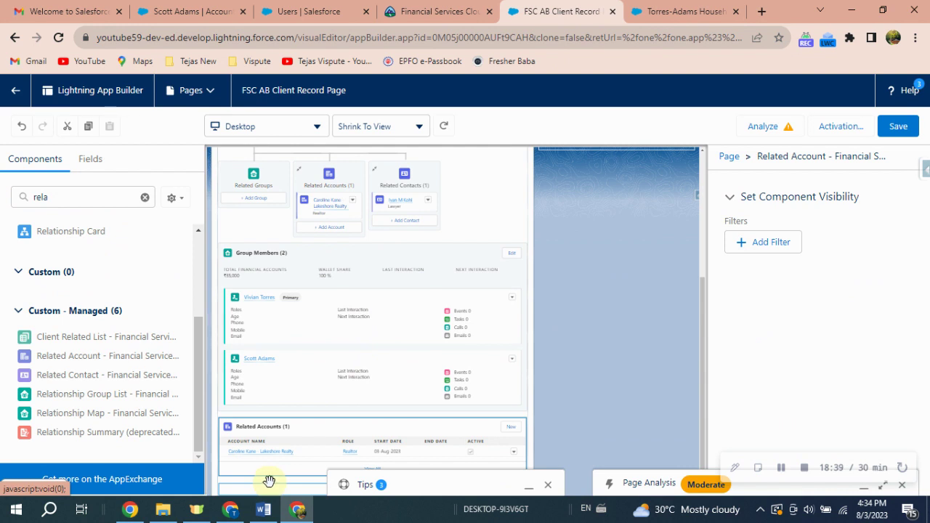
{"action": "scroll", "coordinate": [471, 407], "scroll_direction": "down", "scroll_amount": 1}
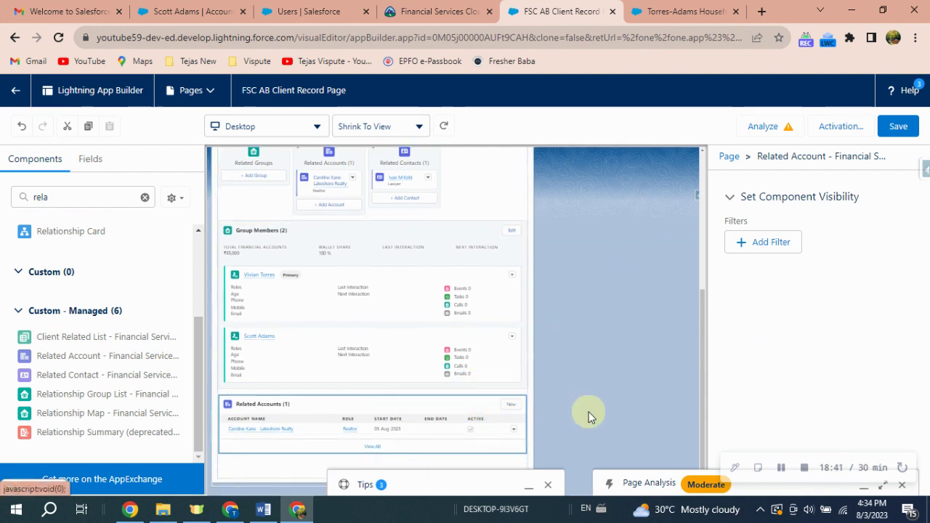
Add the Related Contact - Financial Services Cloud component and place it directly below Related Accounts
{"action": "left_click_drag", "start_coordinate": [106, 374], "coordinate": [260, 473]}
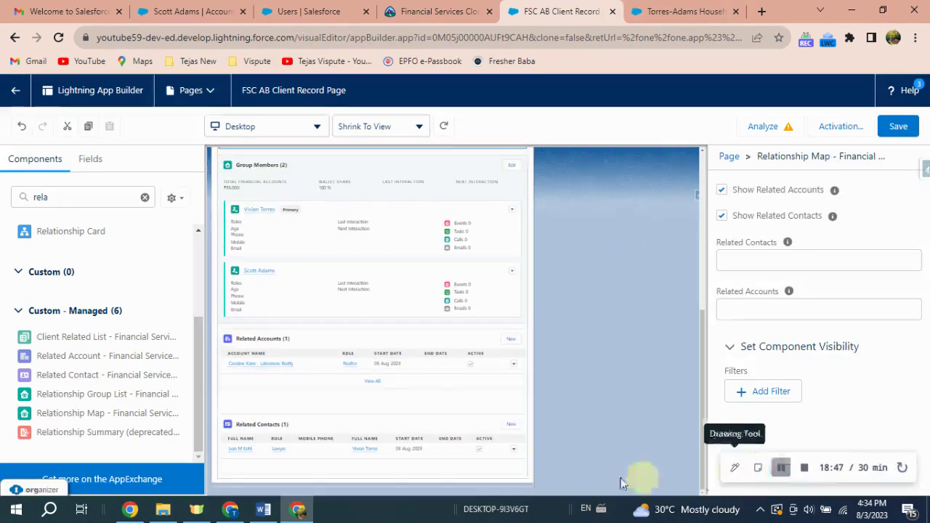
{"action": "left_click", "coordinate": [287, 465]}
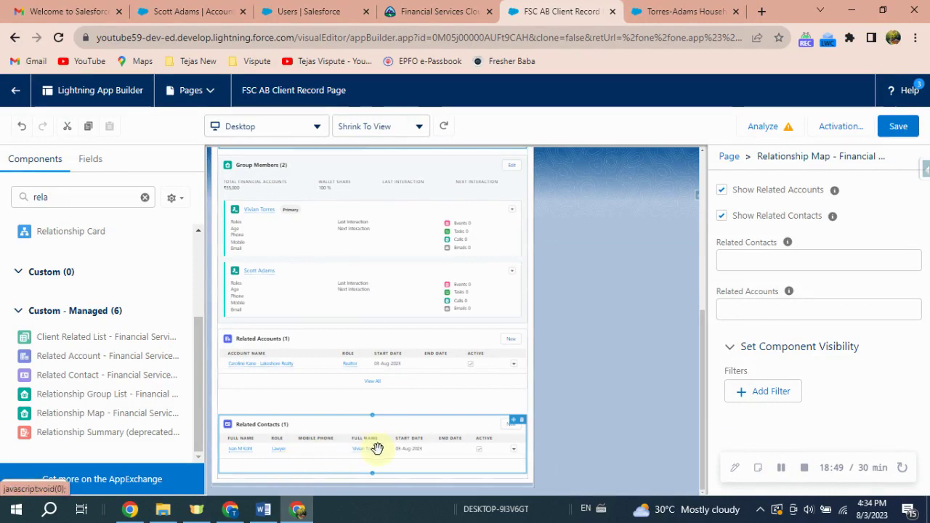
{"action": "left_click_drag", "start_coordinate": [370, 443], "coordinate": [376, 407]}
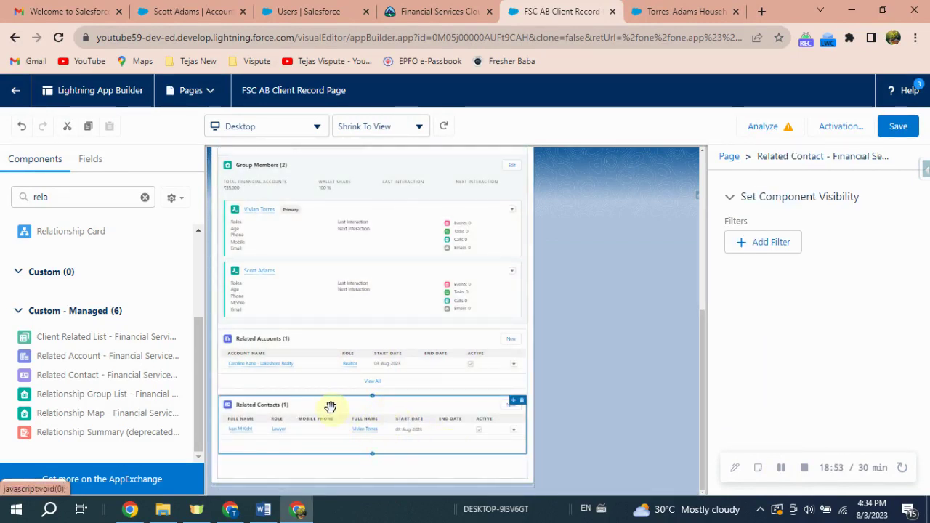
Turn off Show Related Accounts and Show Related Contacts for the Relationship Map component, and save the page
{"action": "left_click", "coordinate": [389, 365]}
{"action": "scroll", "coordinate": [378, 357], "scroll_direction": "up", "scroll_amount": 2}
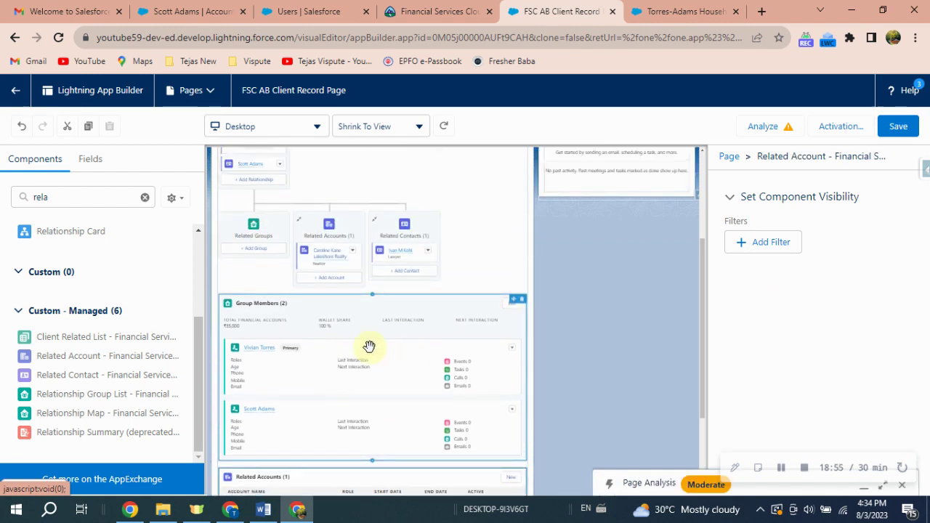
{"action": "left_click", "coordinate": [446, 204]}
{"action": "scroll", "coordinate": [450, 239], "scroll_direction": "up", "scroll_amount": 3}
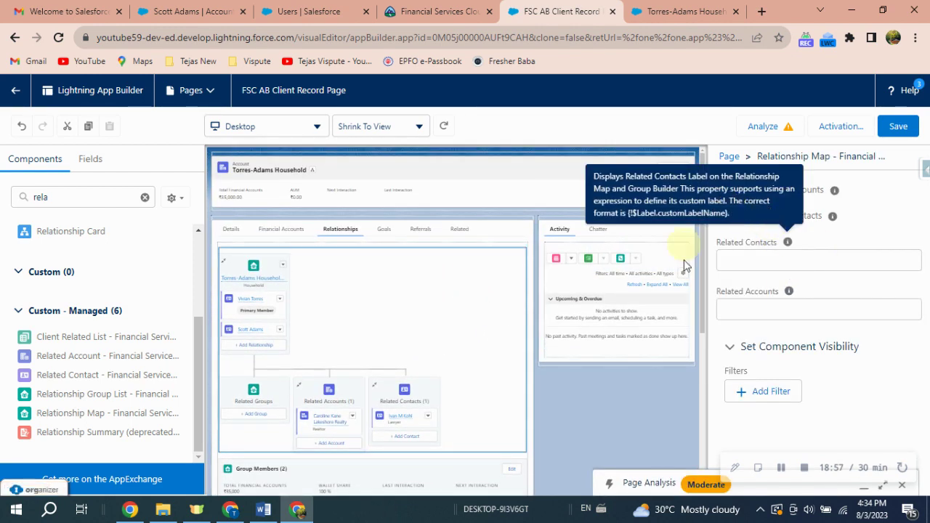
{"action": "left_click", "coordinate": [722, 190]}
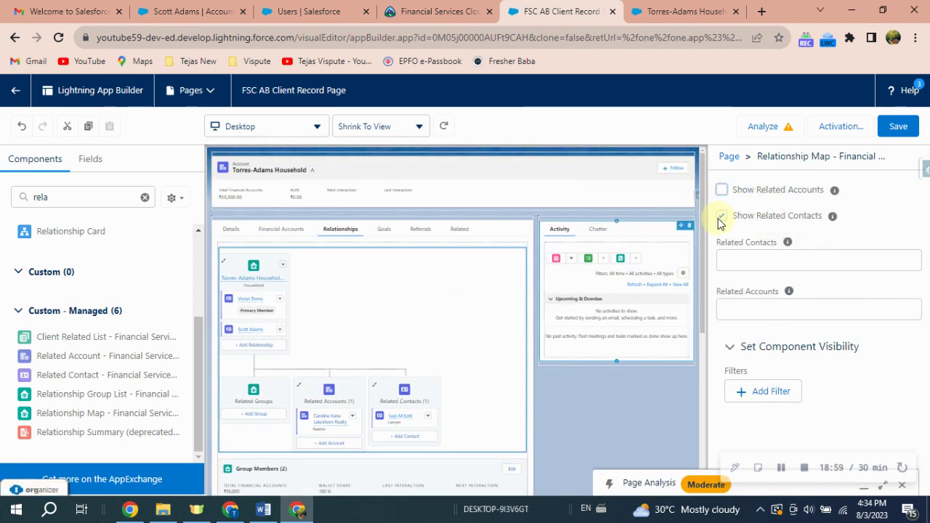
{"action": "left_click", "coordinate": [722, 216]}
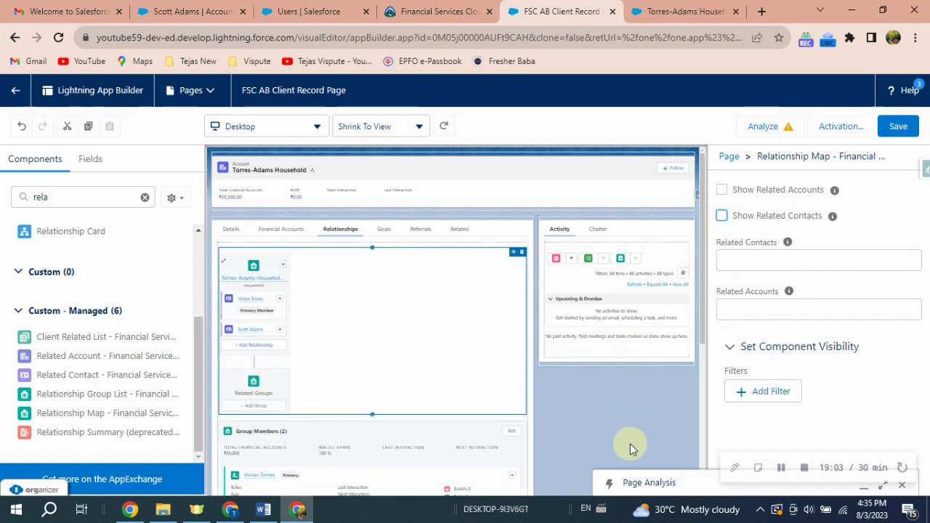
{"action": "left_click", "coordinate": [643, 483]}
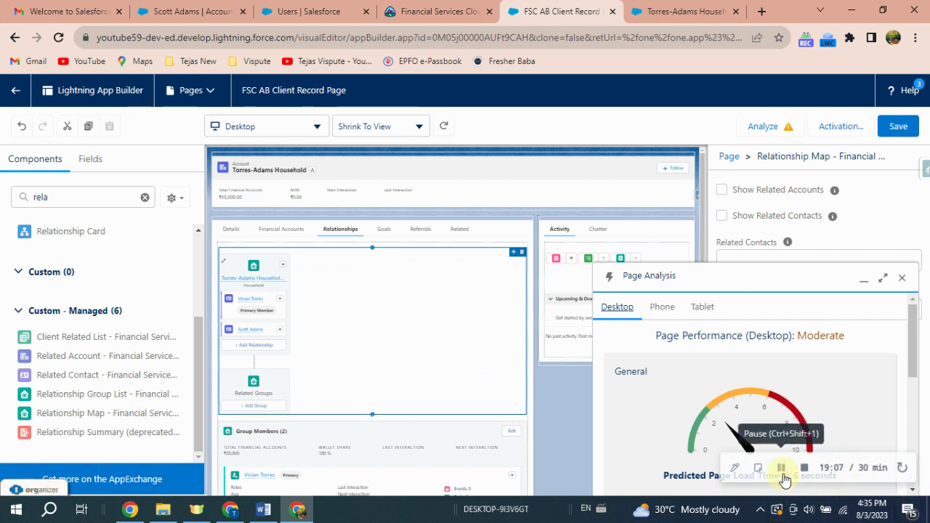
{"action": "left_click", "coordinate": [902, 279]}
Remove the page's FSC Retail Banking app default assignments for desktop and phone, and save the page
{"action": "left_click", "coordinate": [838, 131]}
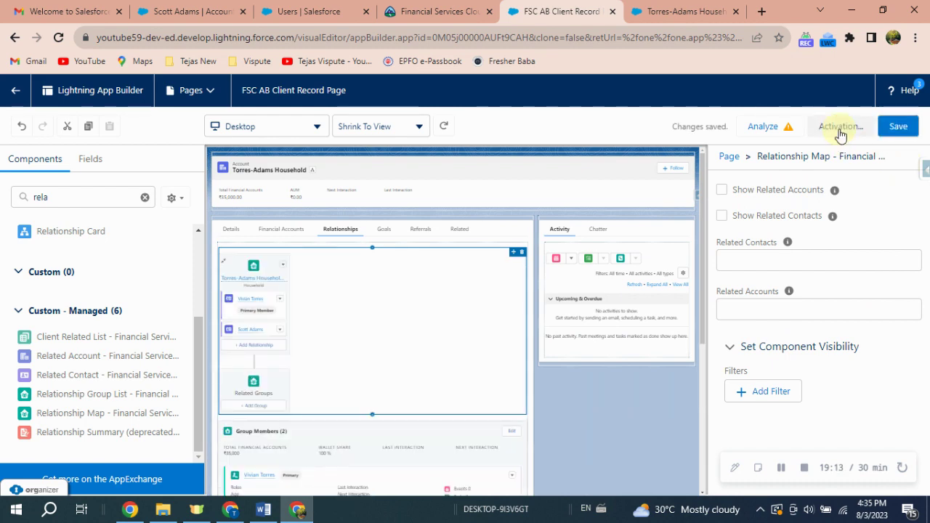
{"action": "left_click", "coordinate": [838, 131]}
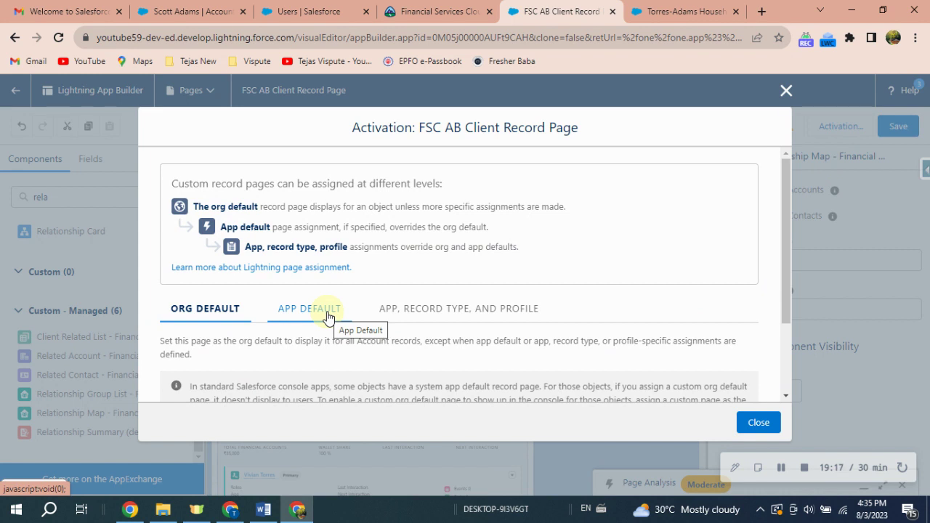
{"action": "left_click", "coordinate": [328, 317]}
{"action": "scroll", "coordinate": [394, 344], "scroll_direction": "down", "scroll_amount": 2}
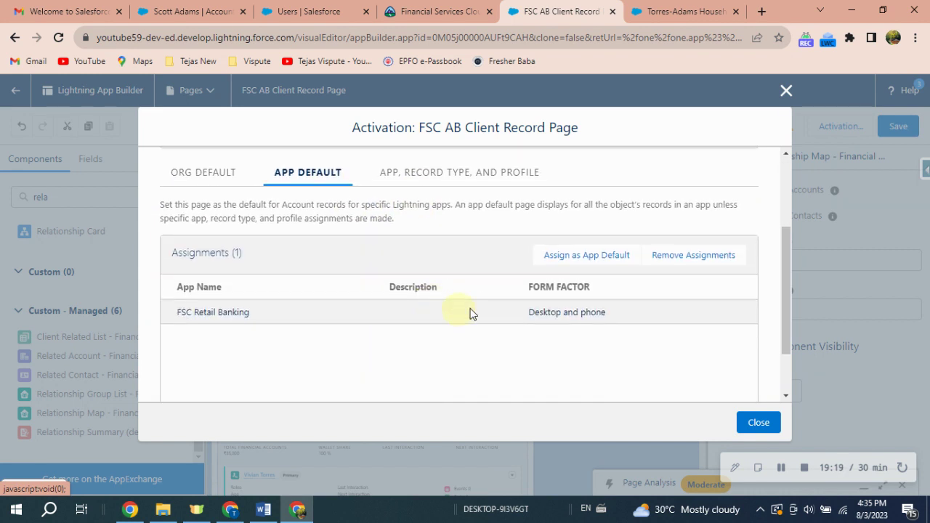
{"action": "left_click", "coordinate": [687, 263]}
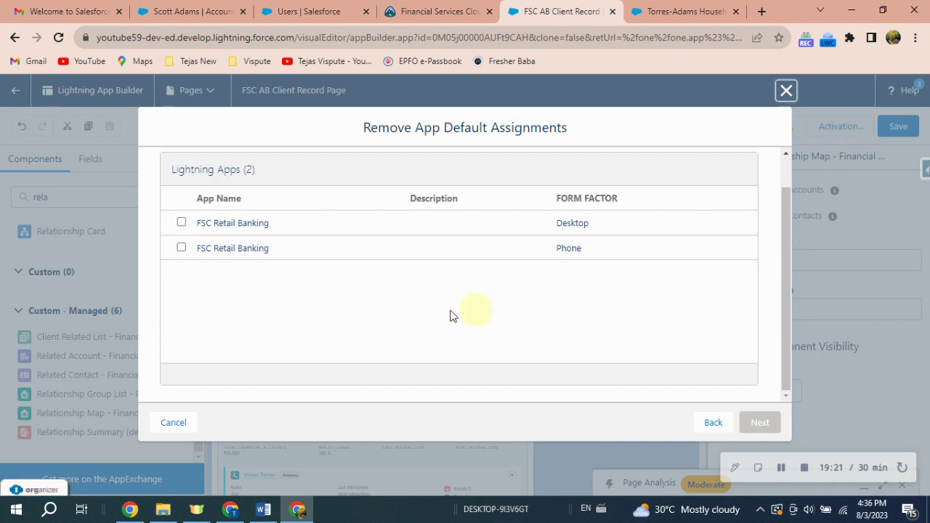
{"action": "left_click", "coordinate": [181, 223]}
{"action": "left_click", "coordinate": [181, 247]}
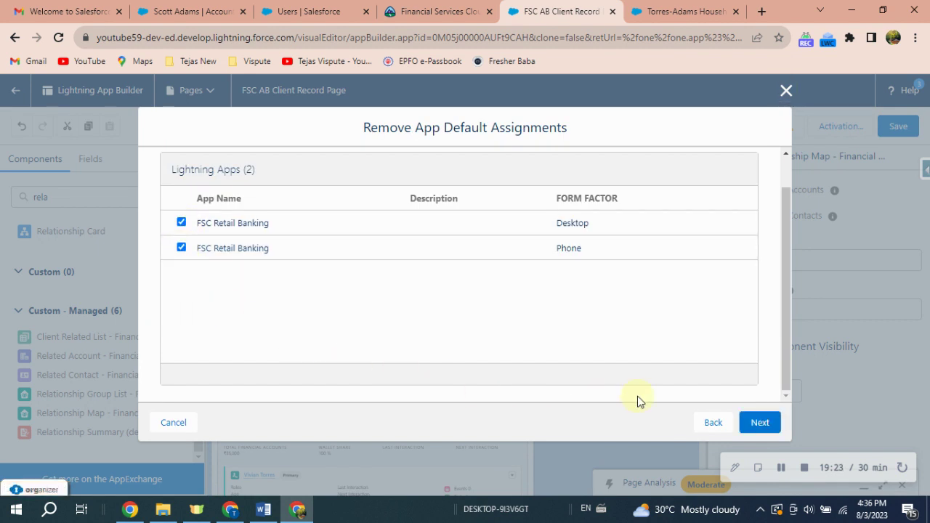
{"action": "left_click", "coordinate": [761, 425]}
{"action": "left_click", "coordinate": [760, 423]}
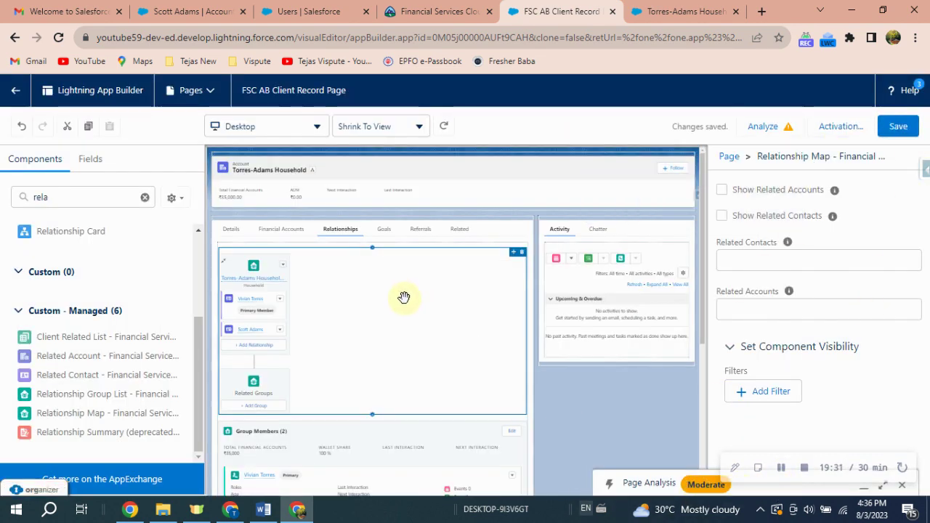
{"action": "scroll", "coordinate": [415, 366], "scroll_direction": "down", "scroll_amount": 1}
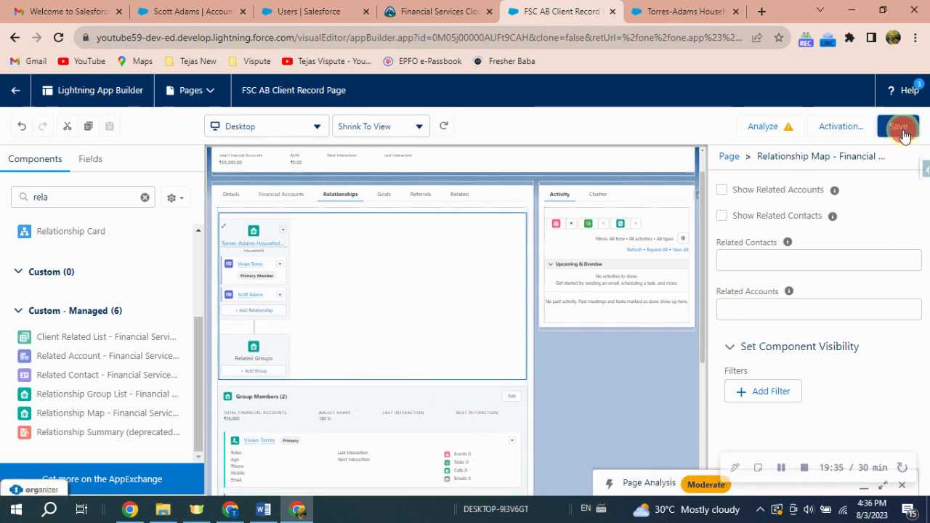
Reload the Trailhead superbadge page and check the Relationship Management challenge again
{"action": "left_click", "coordinate": [433, 11]}
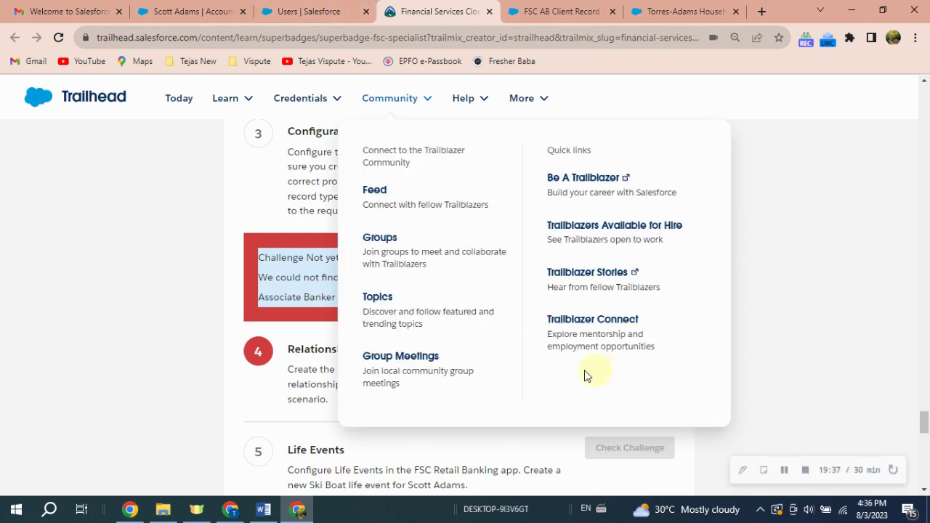
{"action": "left_click", "coordinate": [58, 44]}
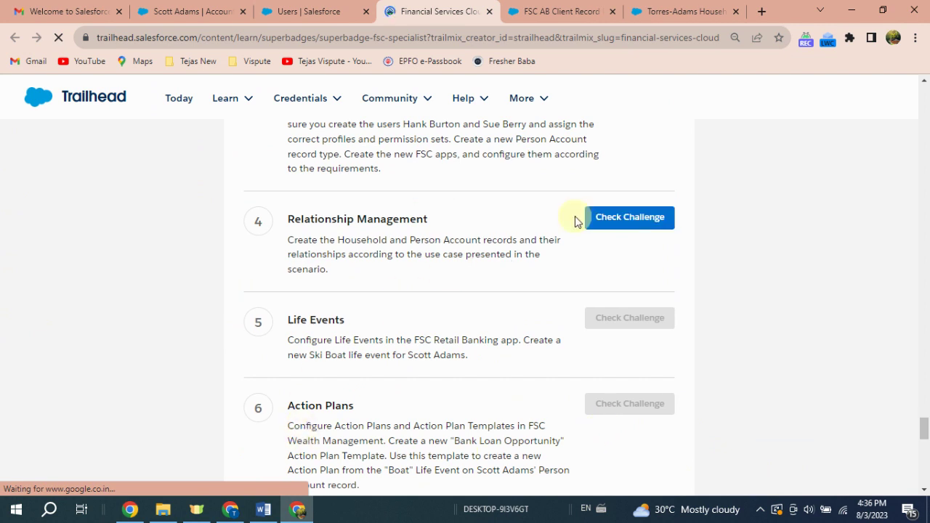
{"action": "left_click", "coordinate": [638, 218]}
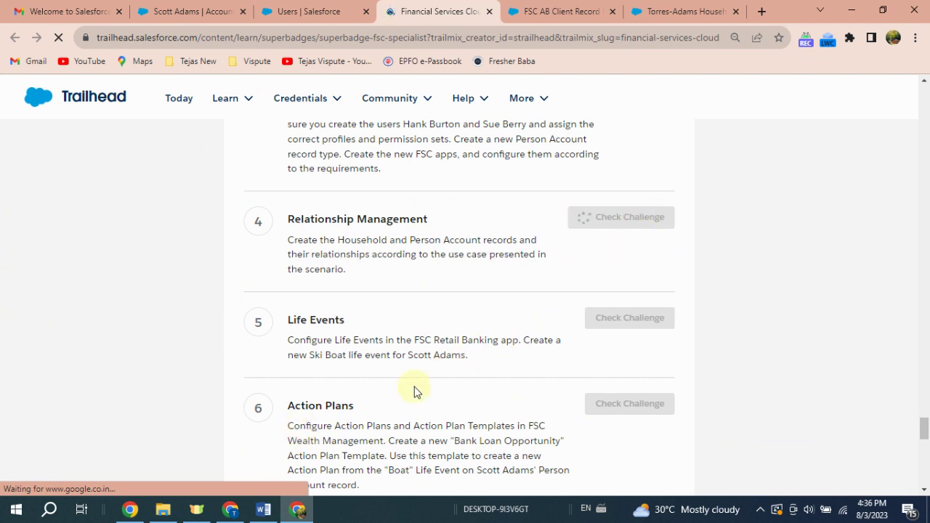
{"action": "scroll", "coordinate": [387, 459], "scroll_direction": "up", "scroll_amount": 1}
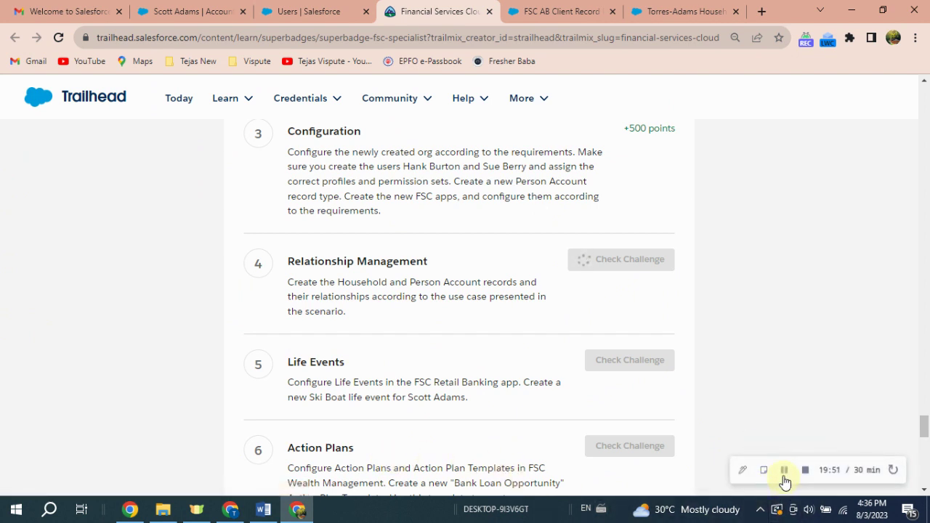
{"action": "left_click", "coordinate": [784, 473]}
{"action": "left_click", "coordinate": [783, 474]}
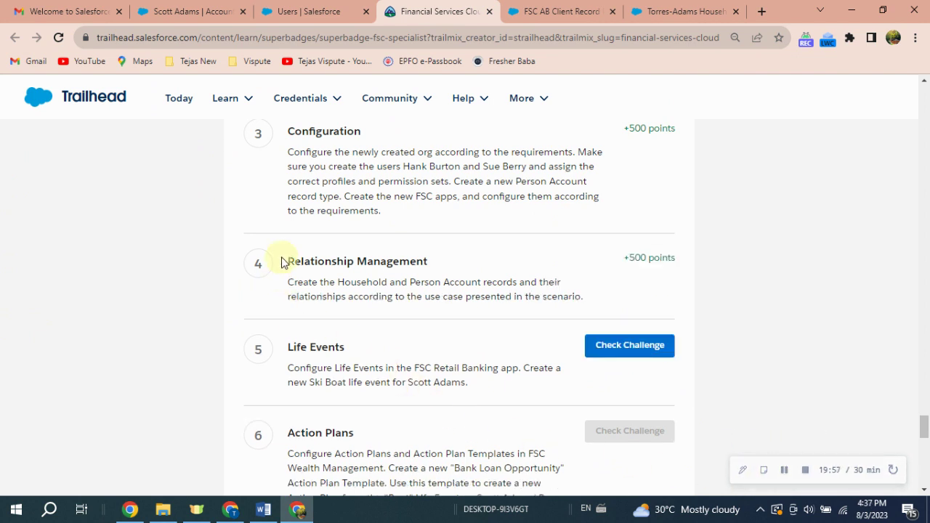
{"action": "left_click_drag", "start_coordinate": [282, 262], "coordinate": [660, 258]}
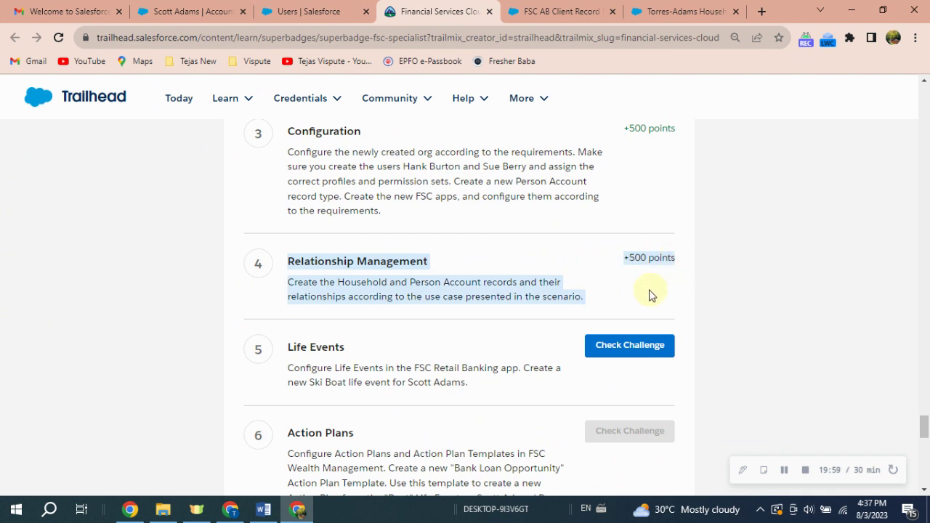